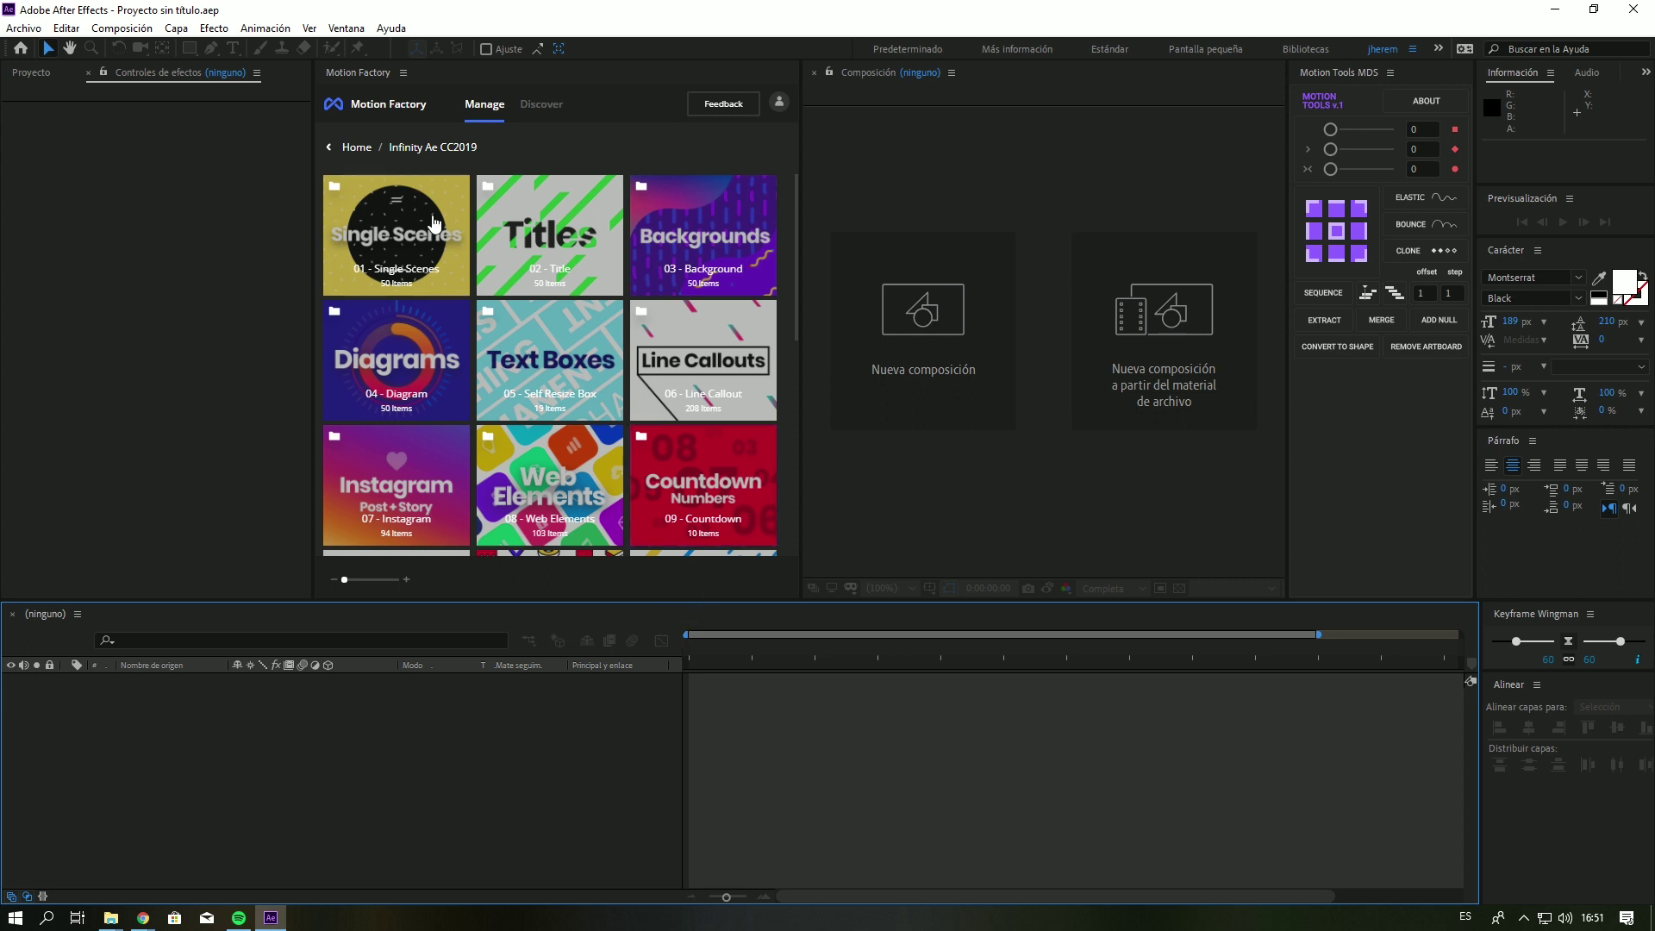
Return to the Motion Factory home folder.
left_click(354, 149)
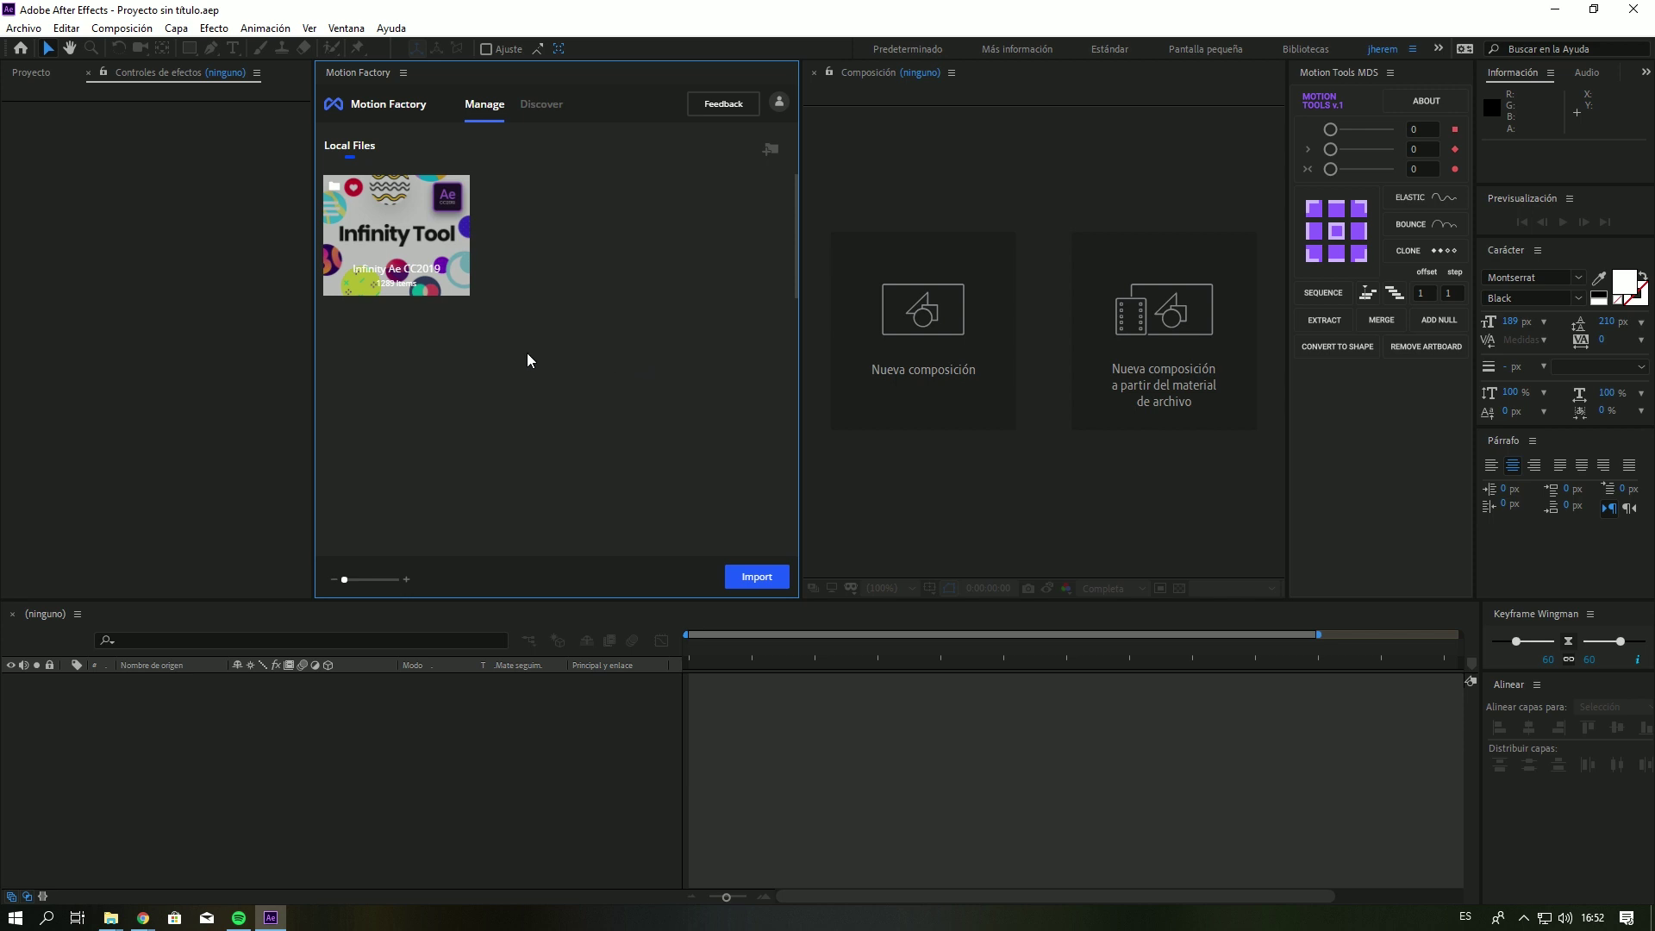
Open Infinity Ae CC2019 and load the Single Scenes 03 template from its context menu.
left_click(433, 253)
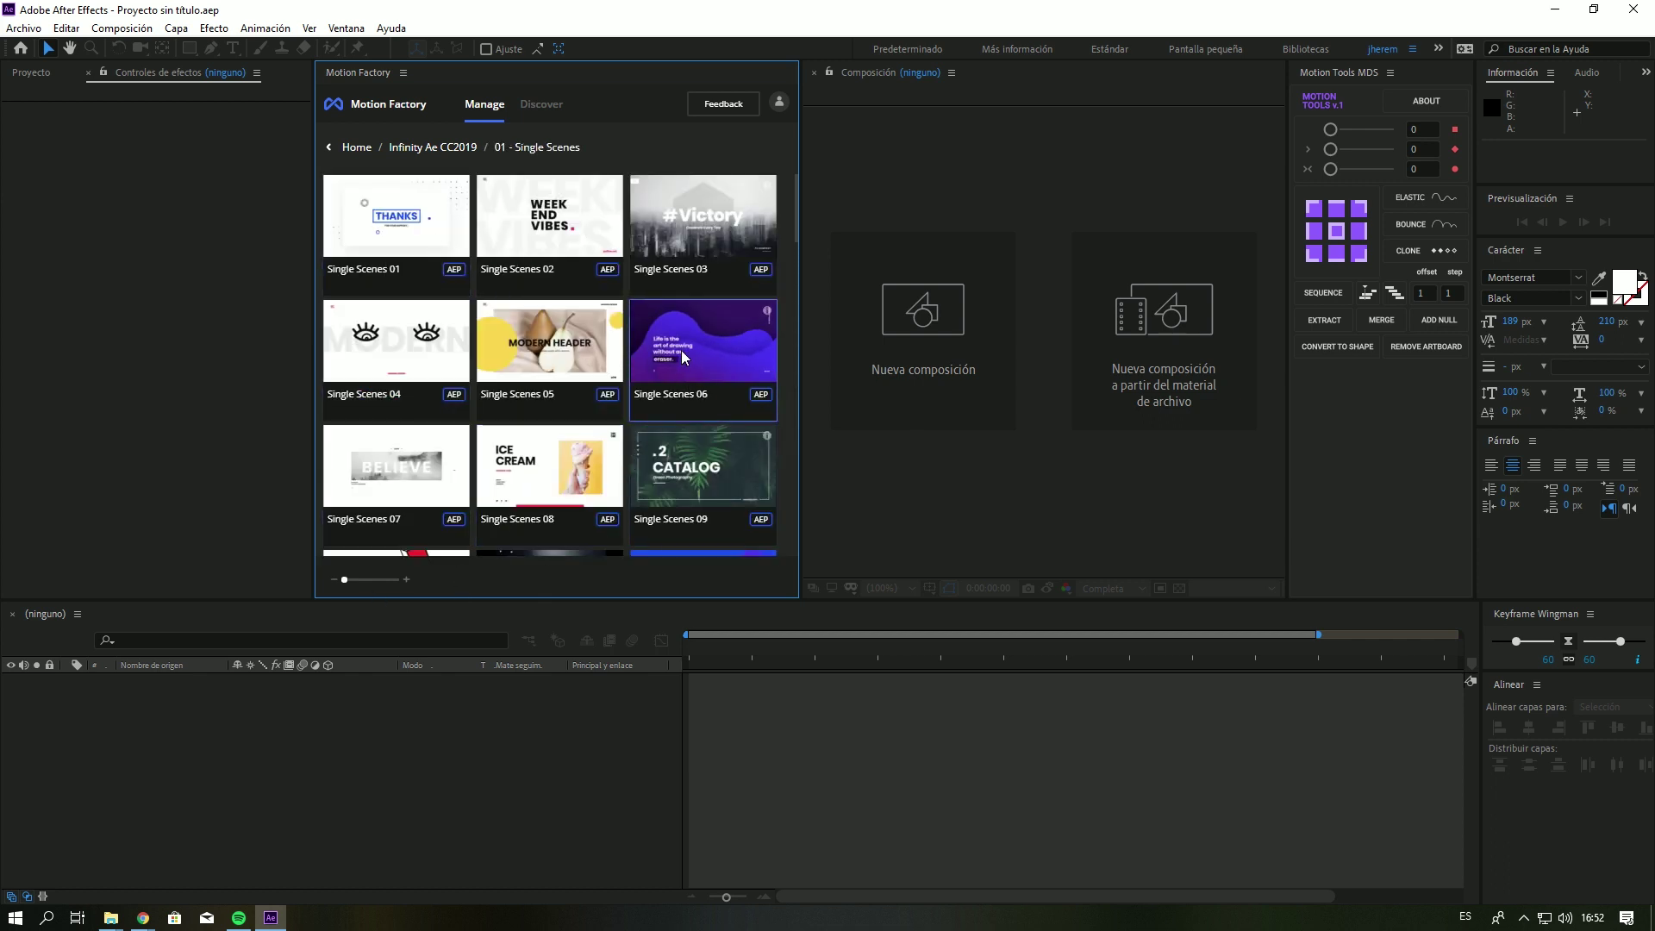
left_click(721, 260)
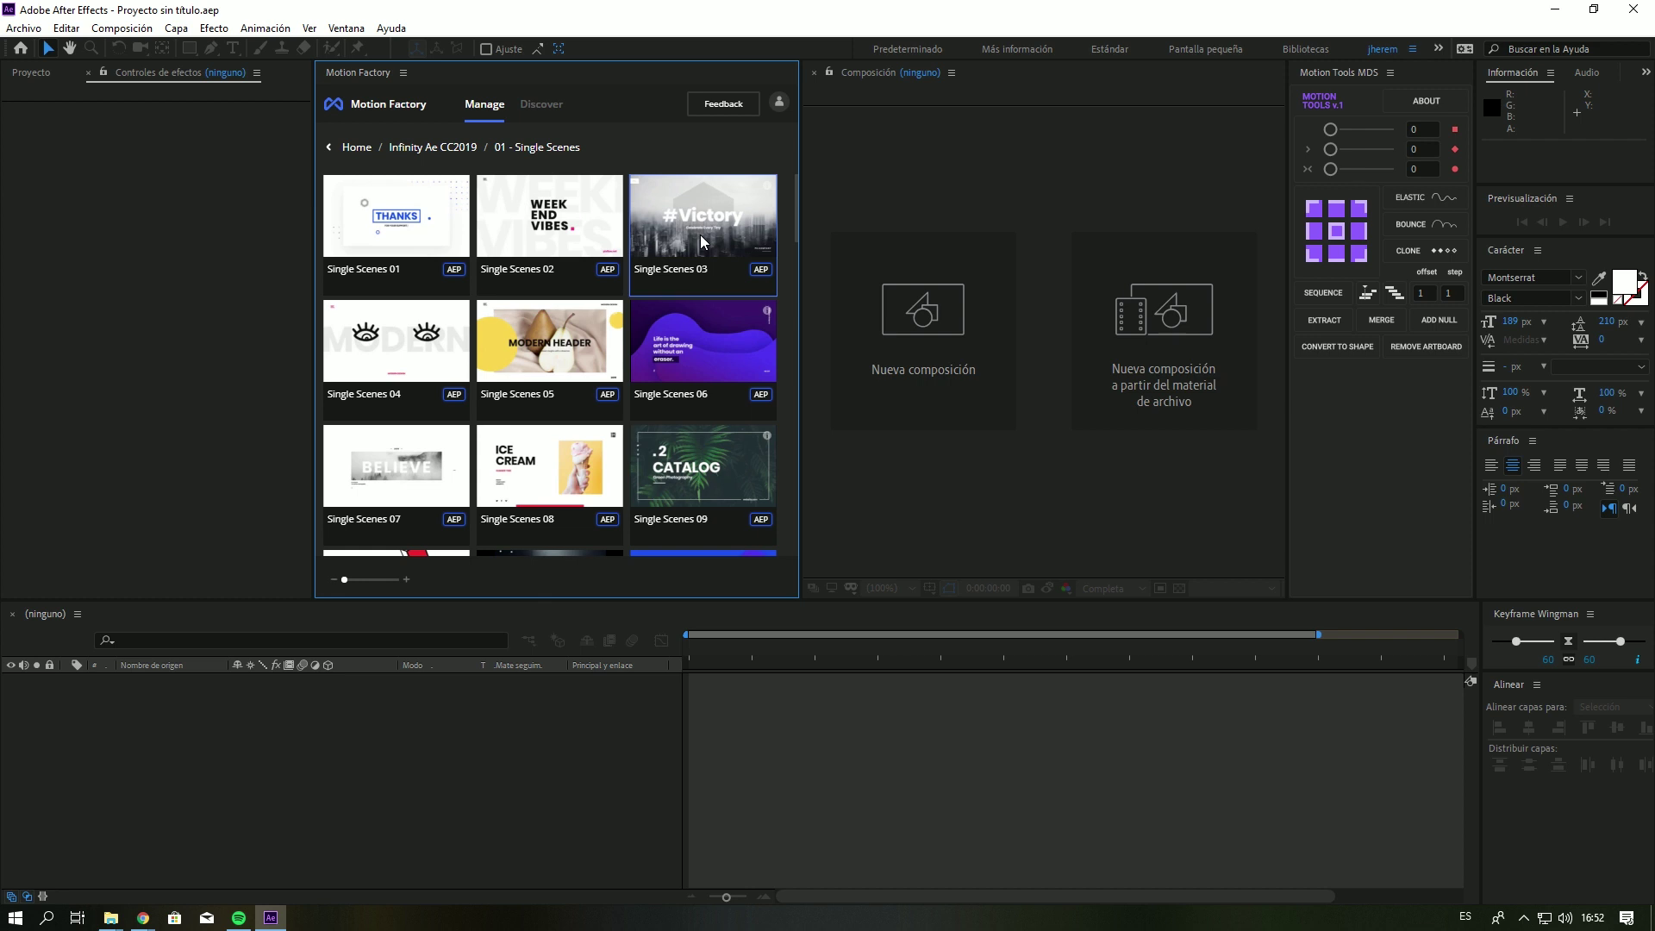
right_click(700, 235)
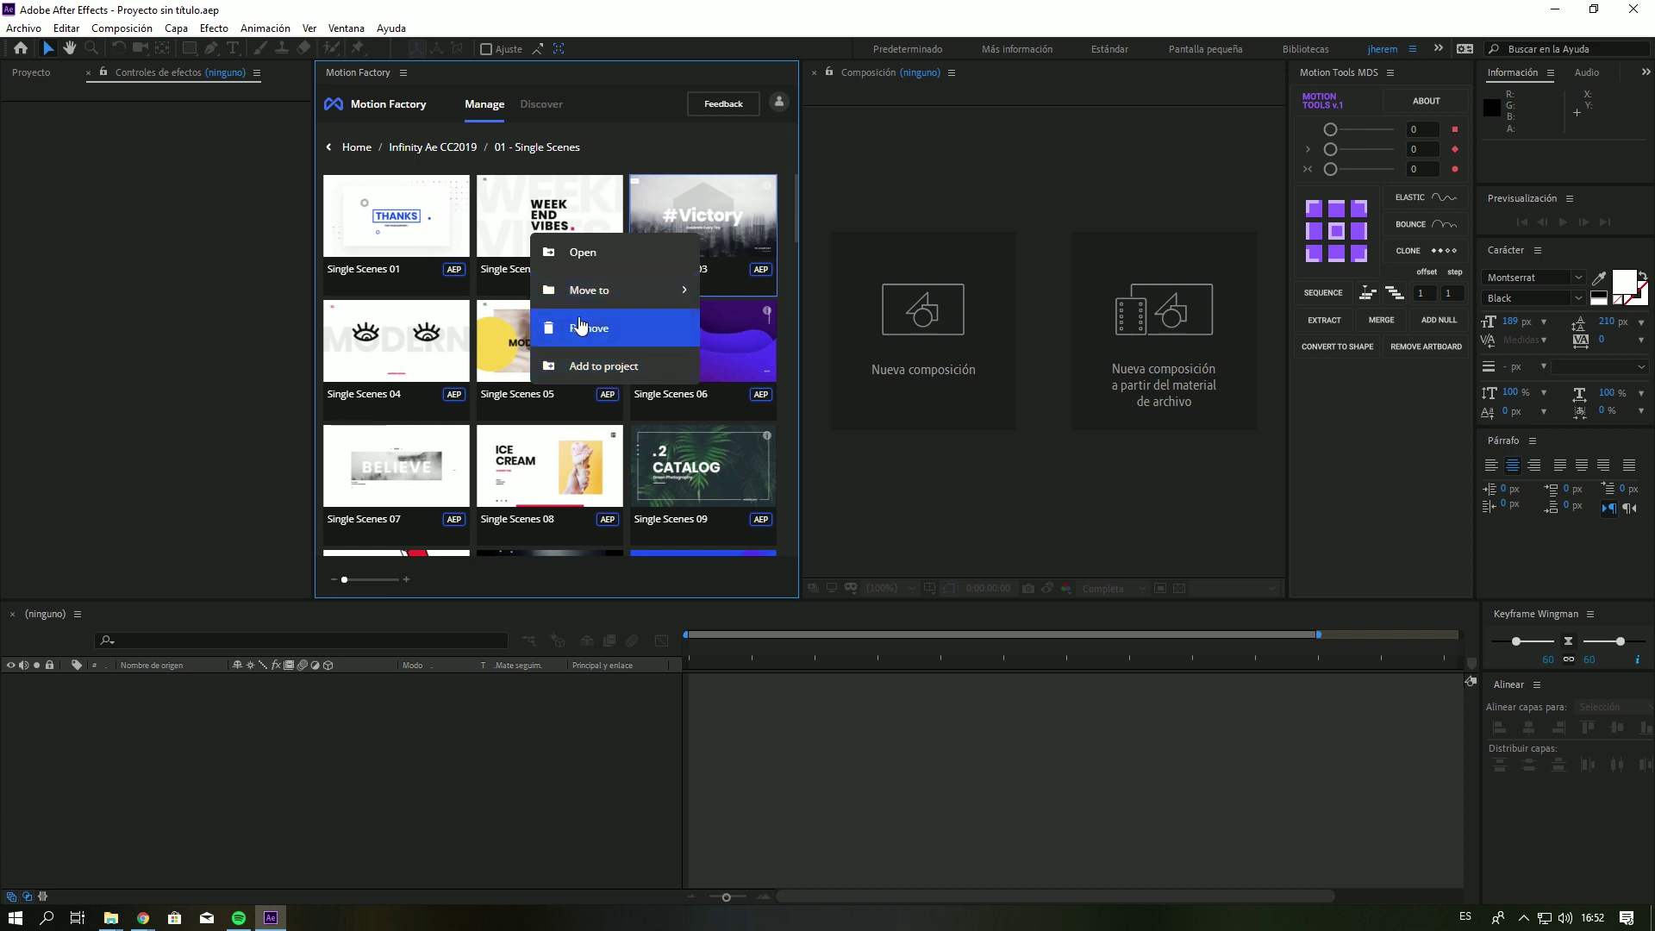
left_click(609, 261)
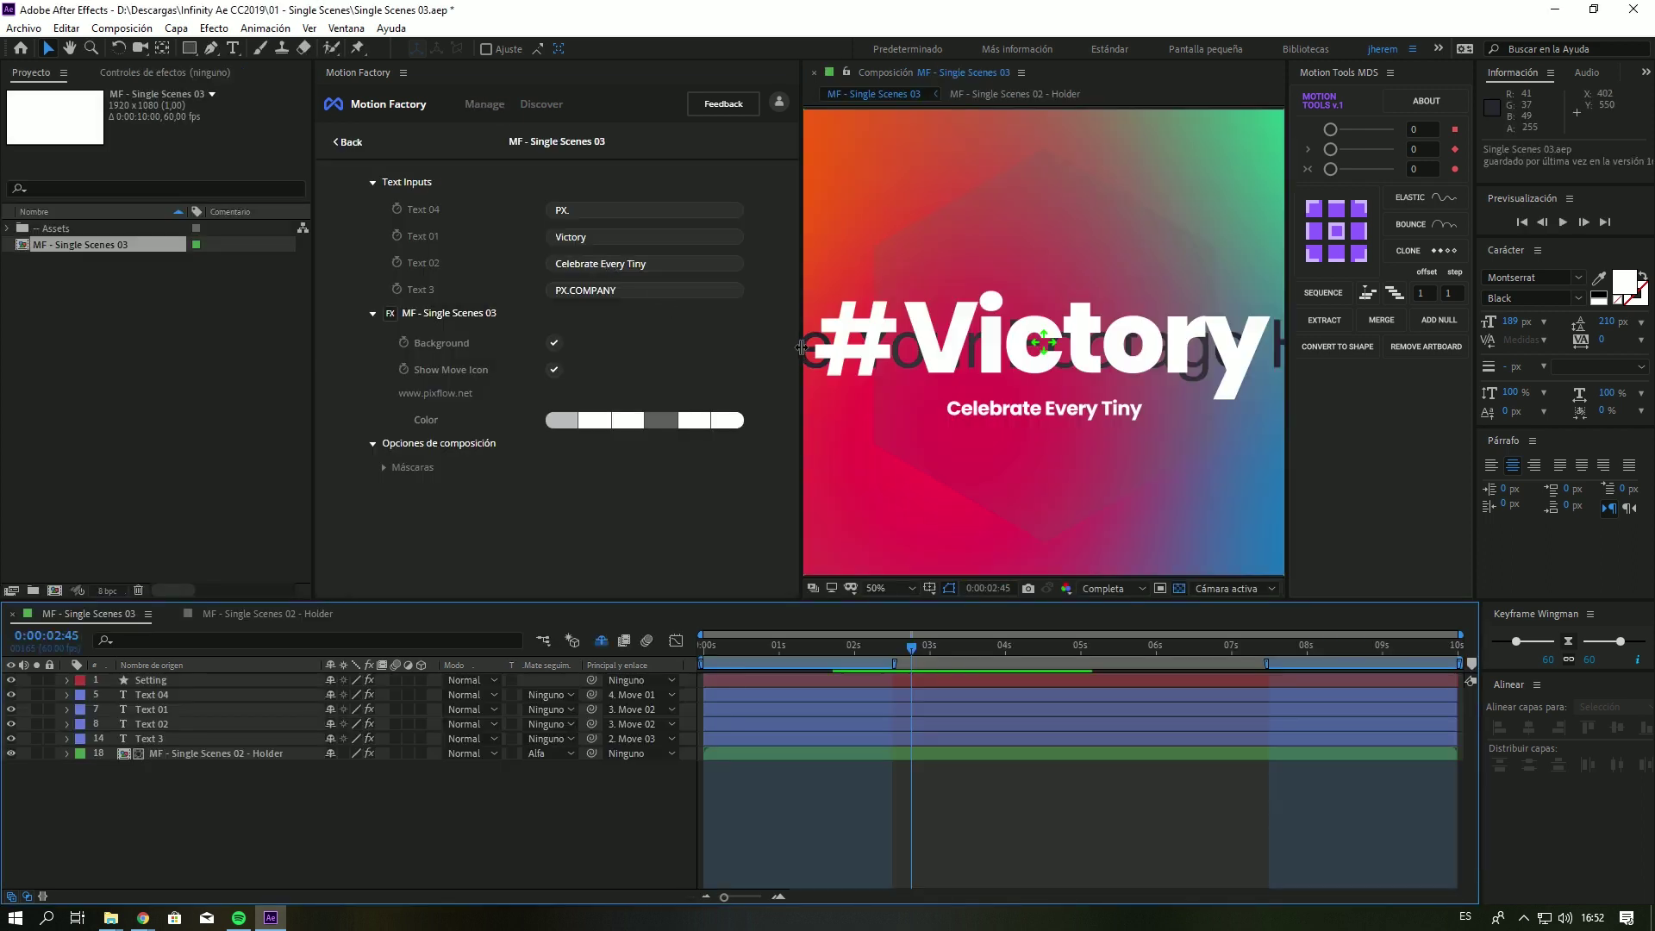
Widen and fit the composition preview, then change the Text 01 title to 'AfterEffects'.
mouse_move(802, 349)
left_mouse_down()
mouse_move(710, 355)
mouse_move(750, 351)
left_mouse_up()
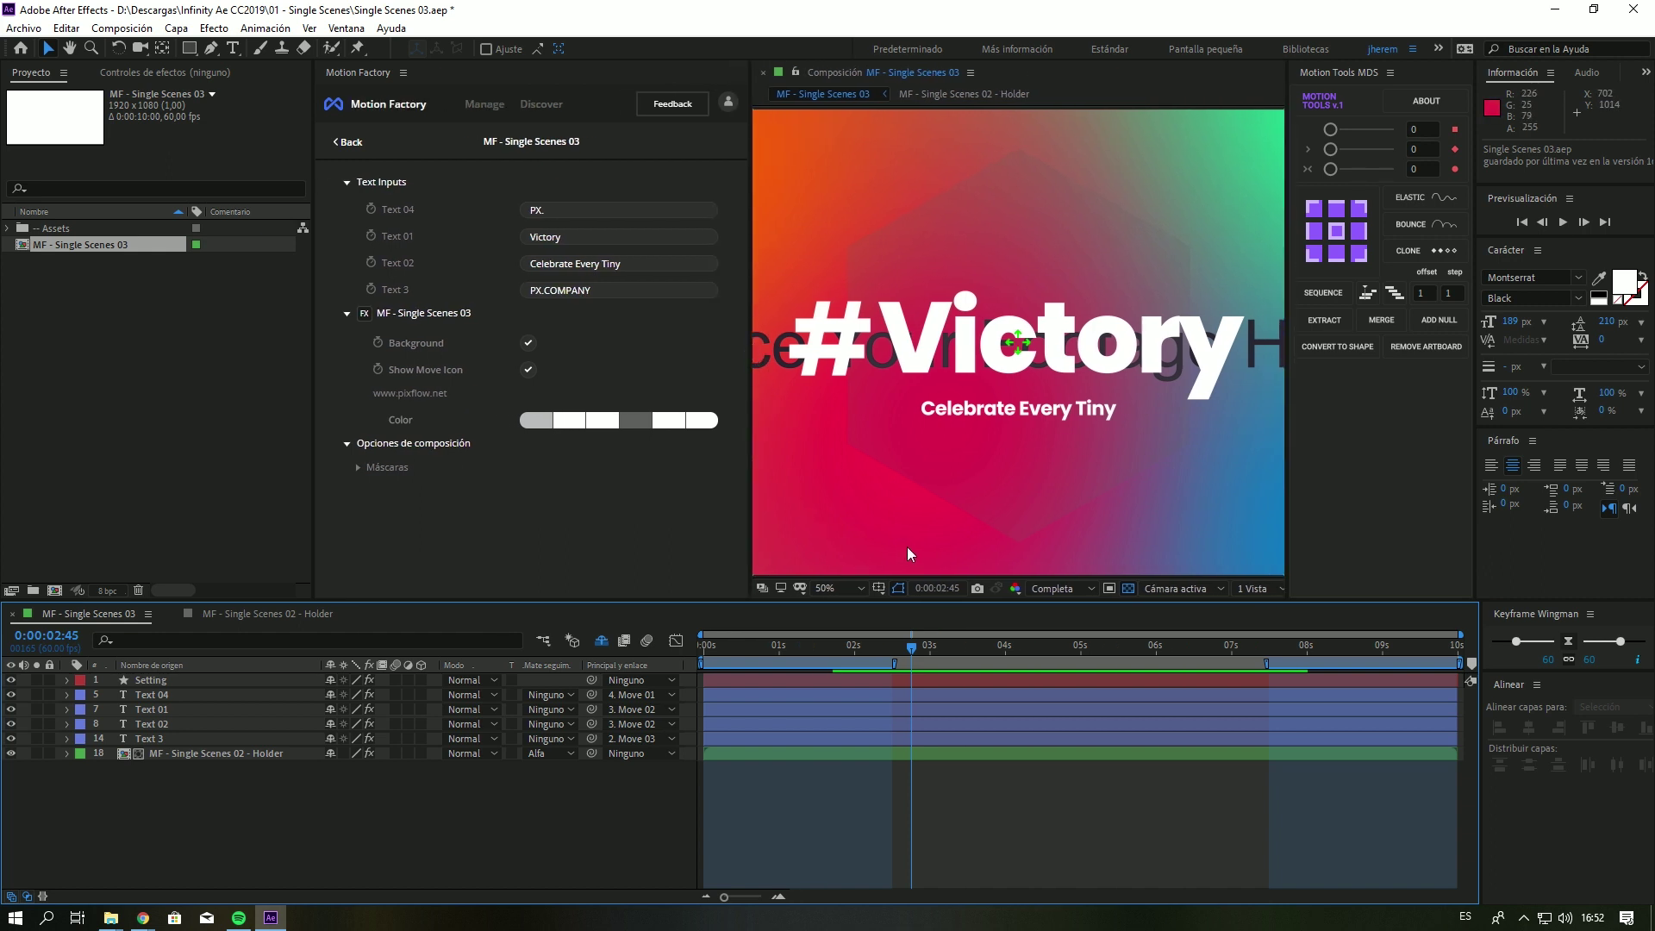
key("shift+slash")
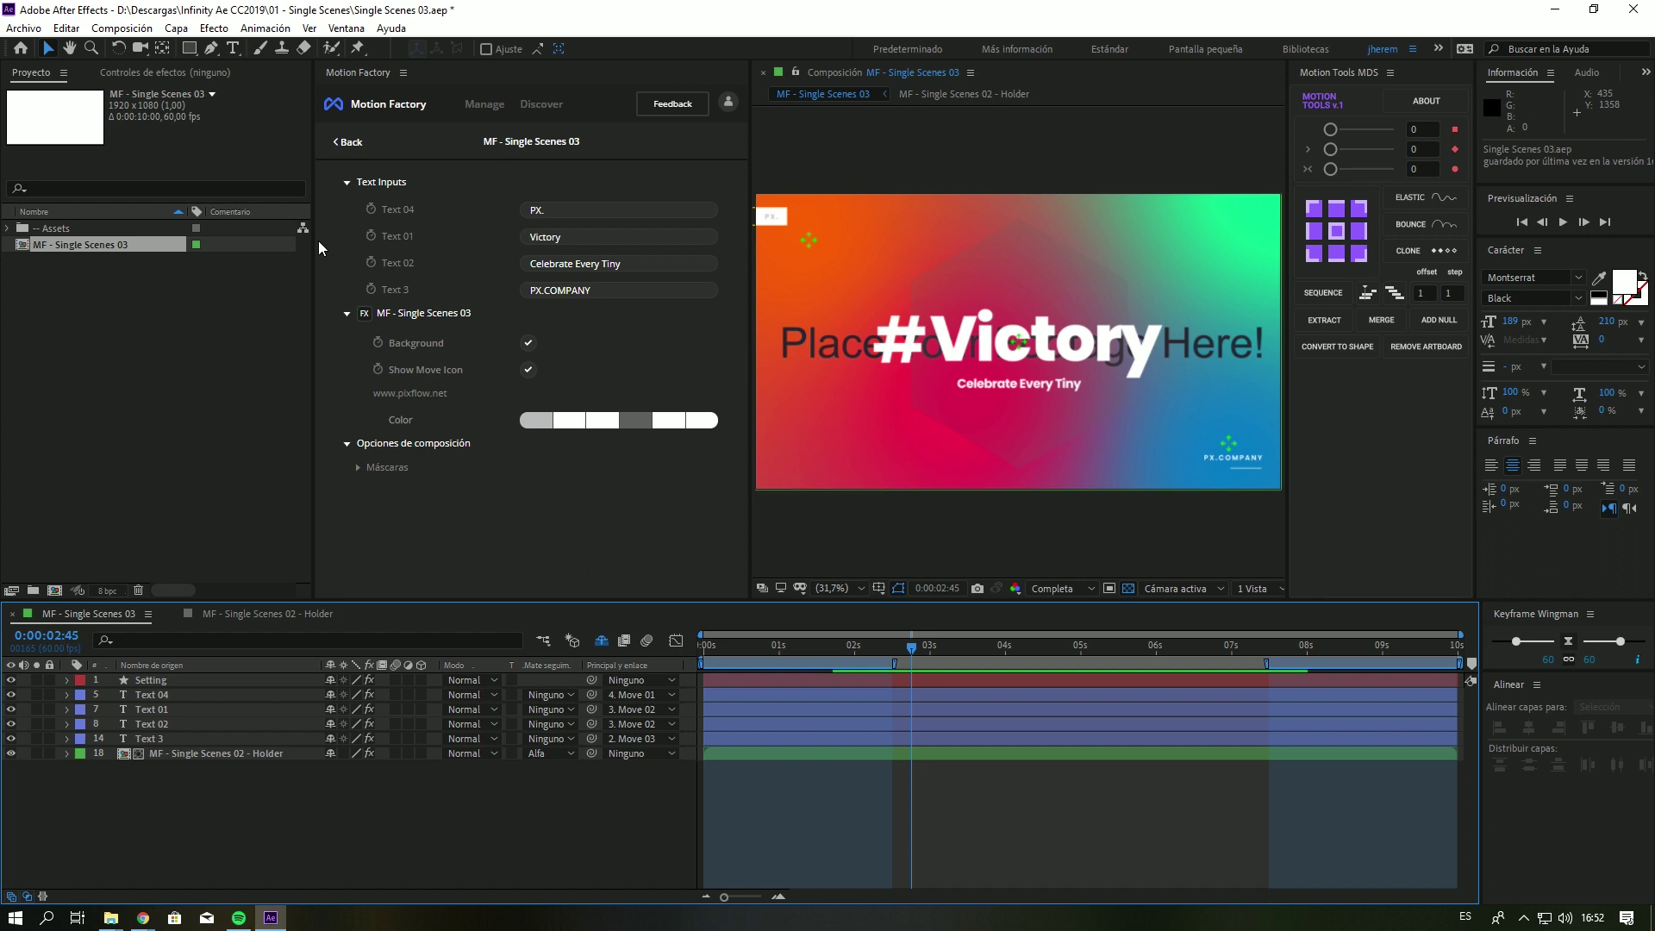
left_click(570, 238)
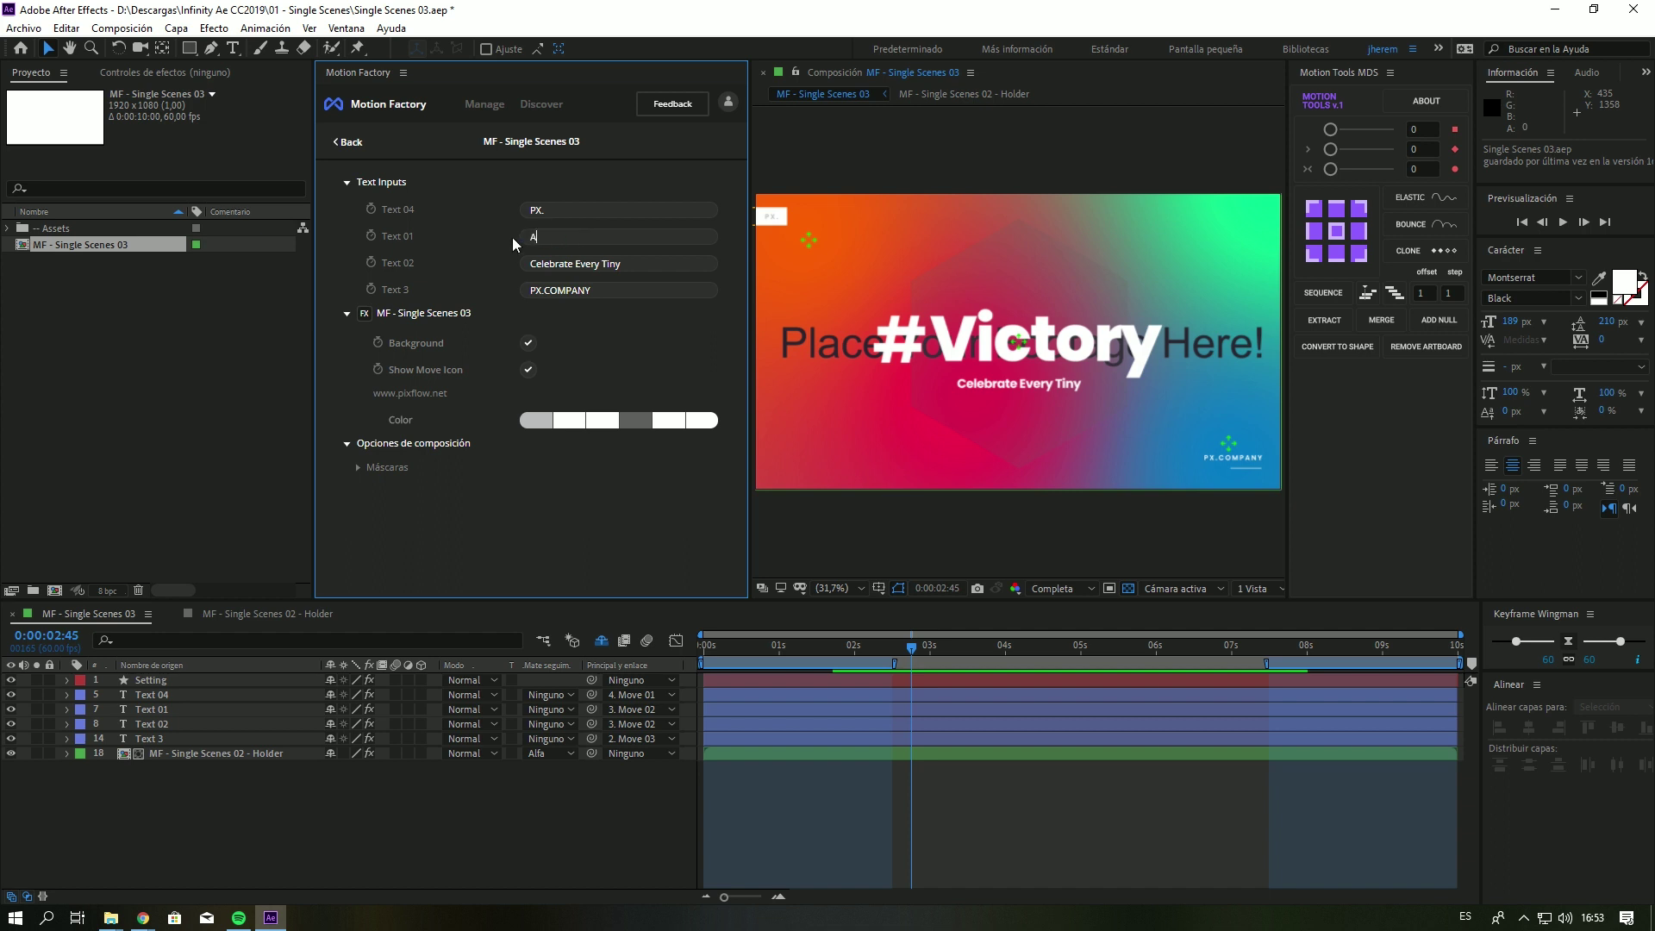
type("AfterE")
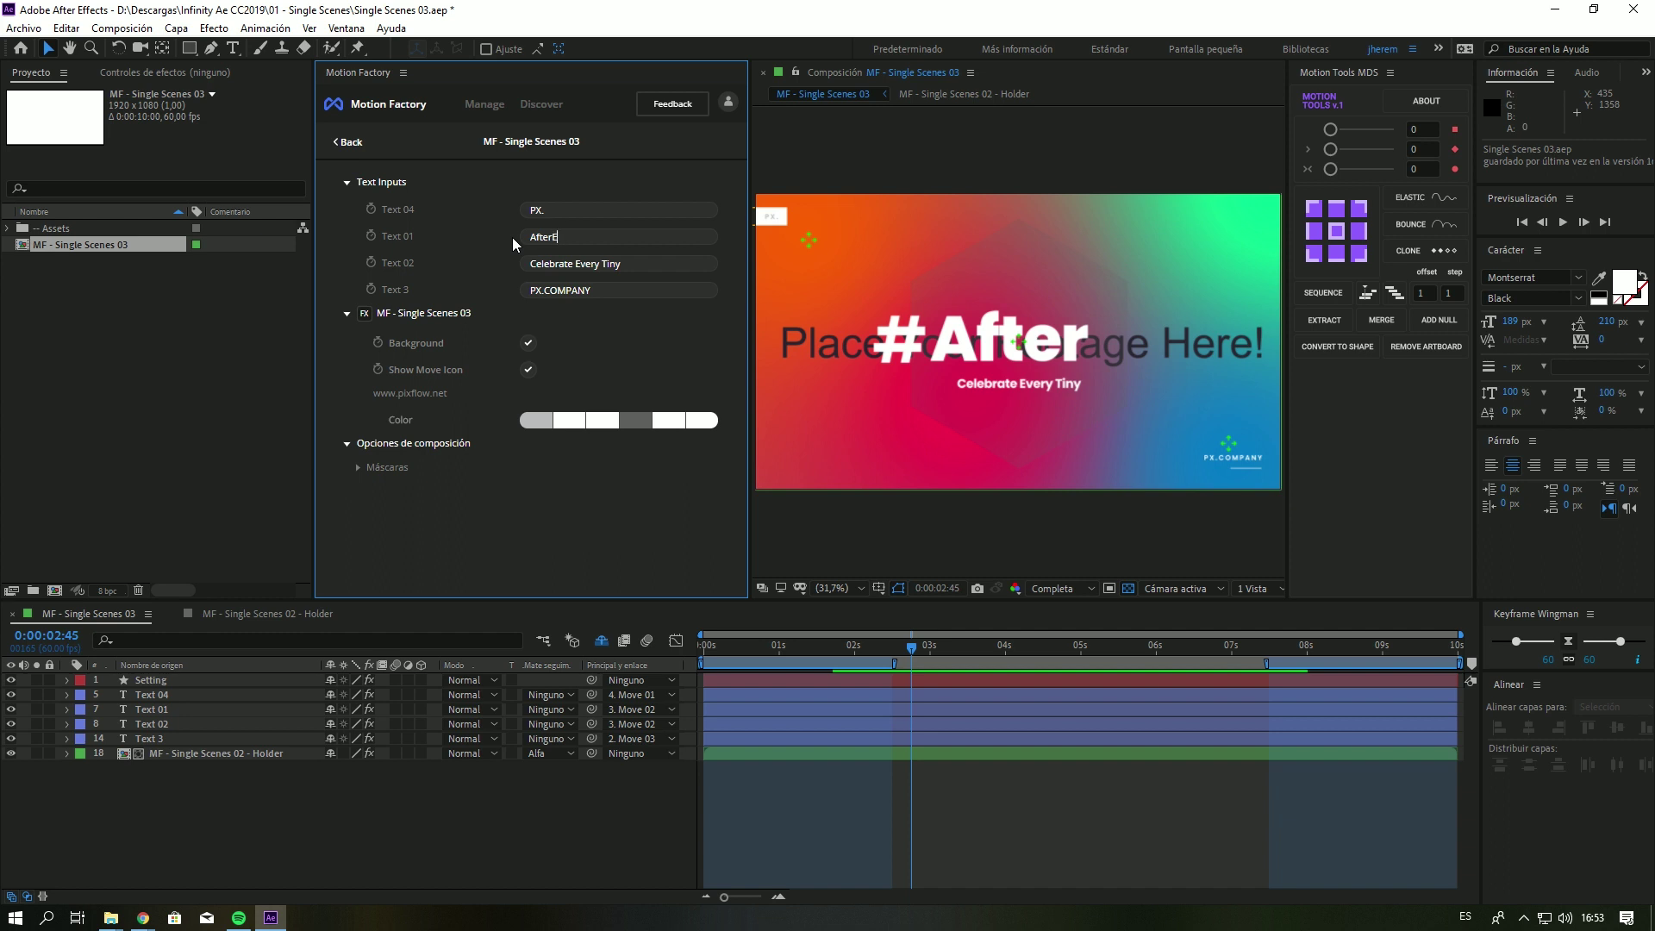
type("ffects")
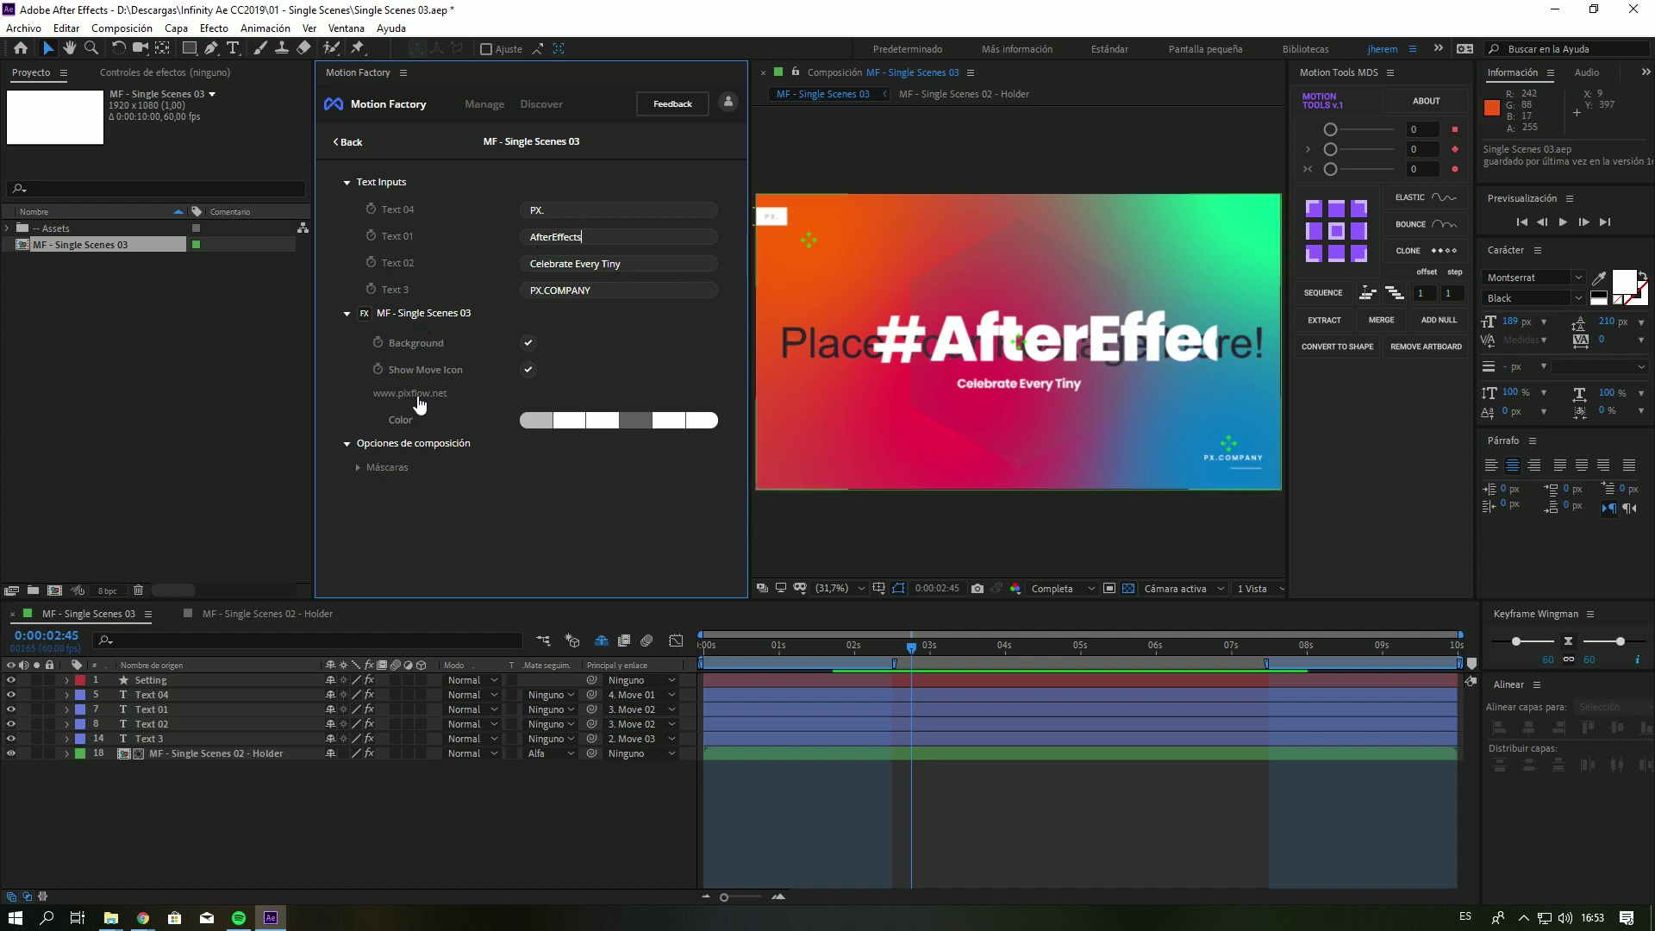
left_click(674, 423)
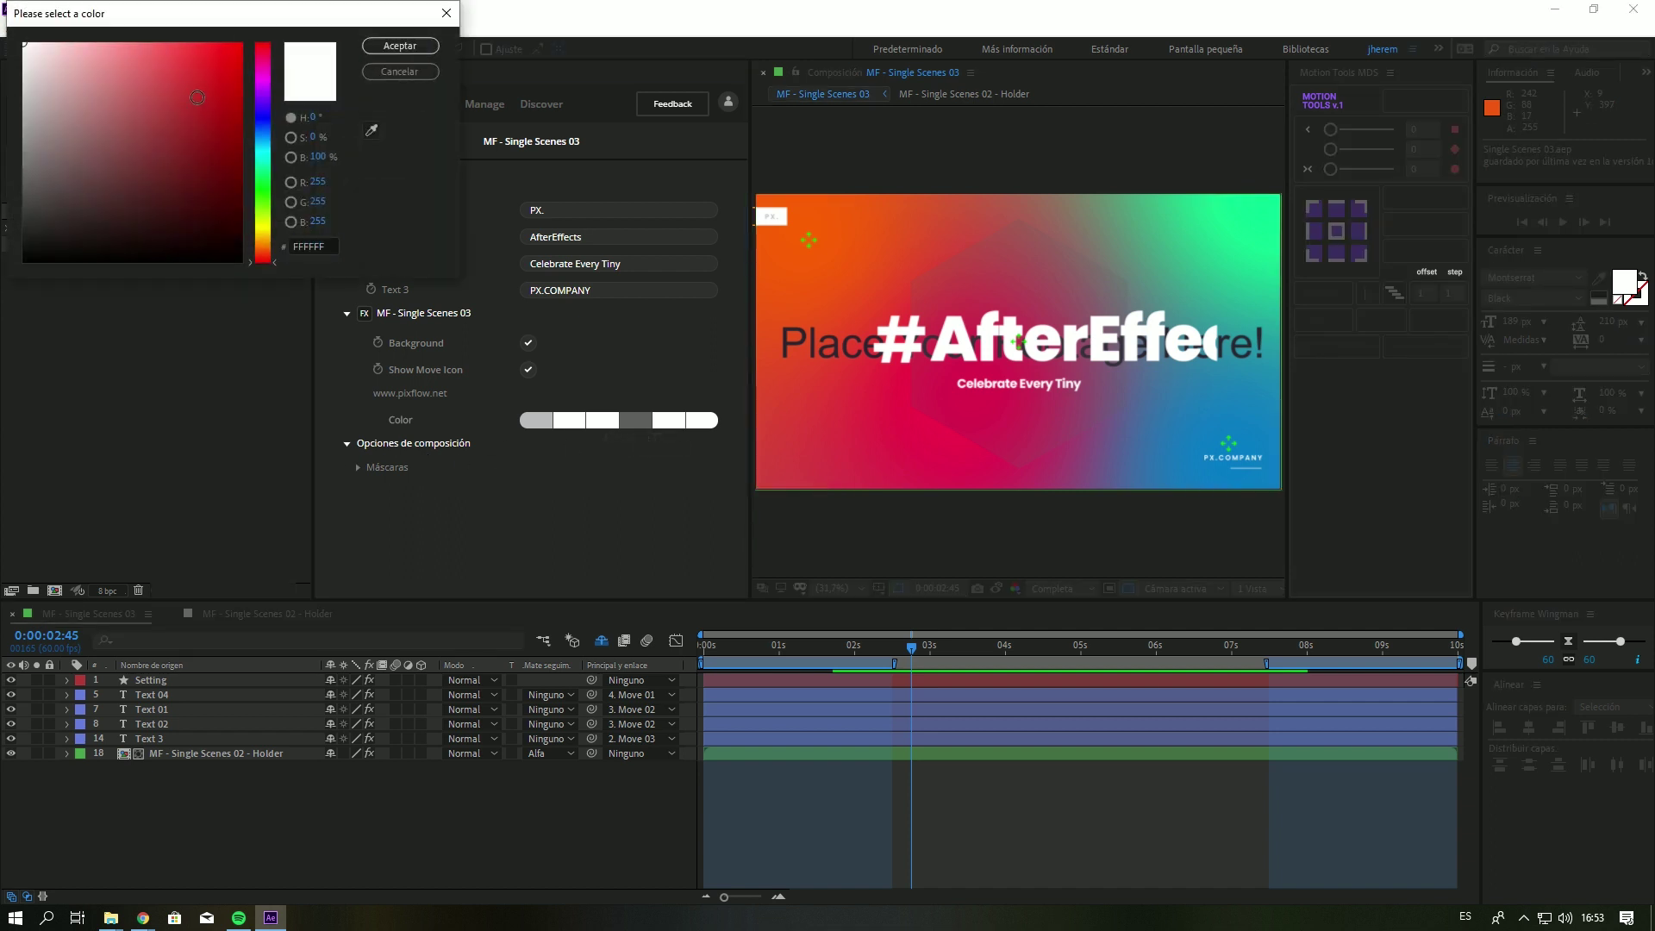
Set the fifth template colour to cyan and toggle the preview's move icons off and on.
left_click_drag(197, 98, 242, 42)
left_click(260, 152)
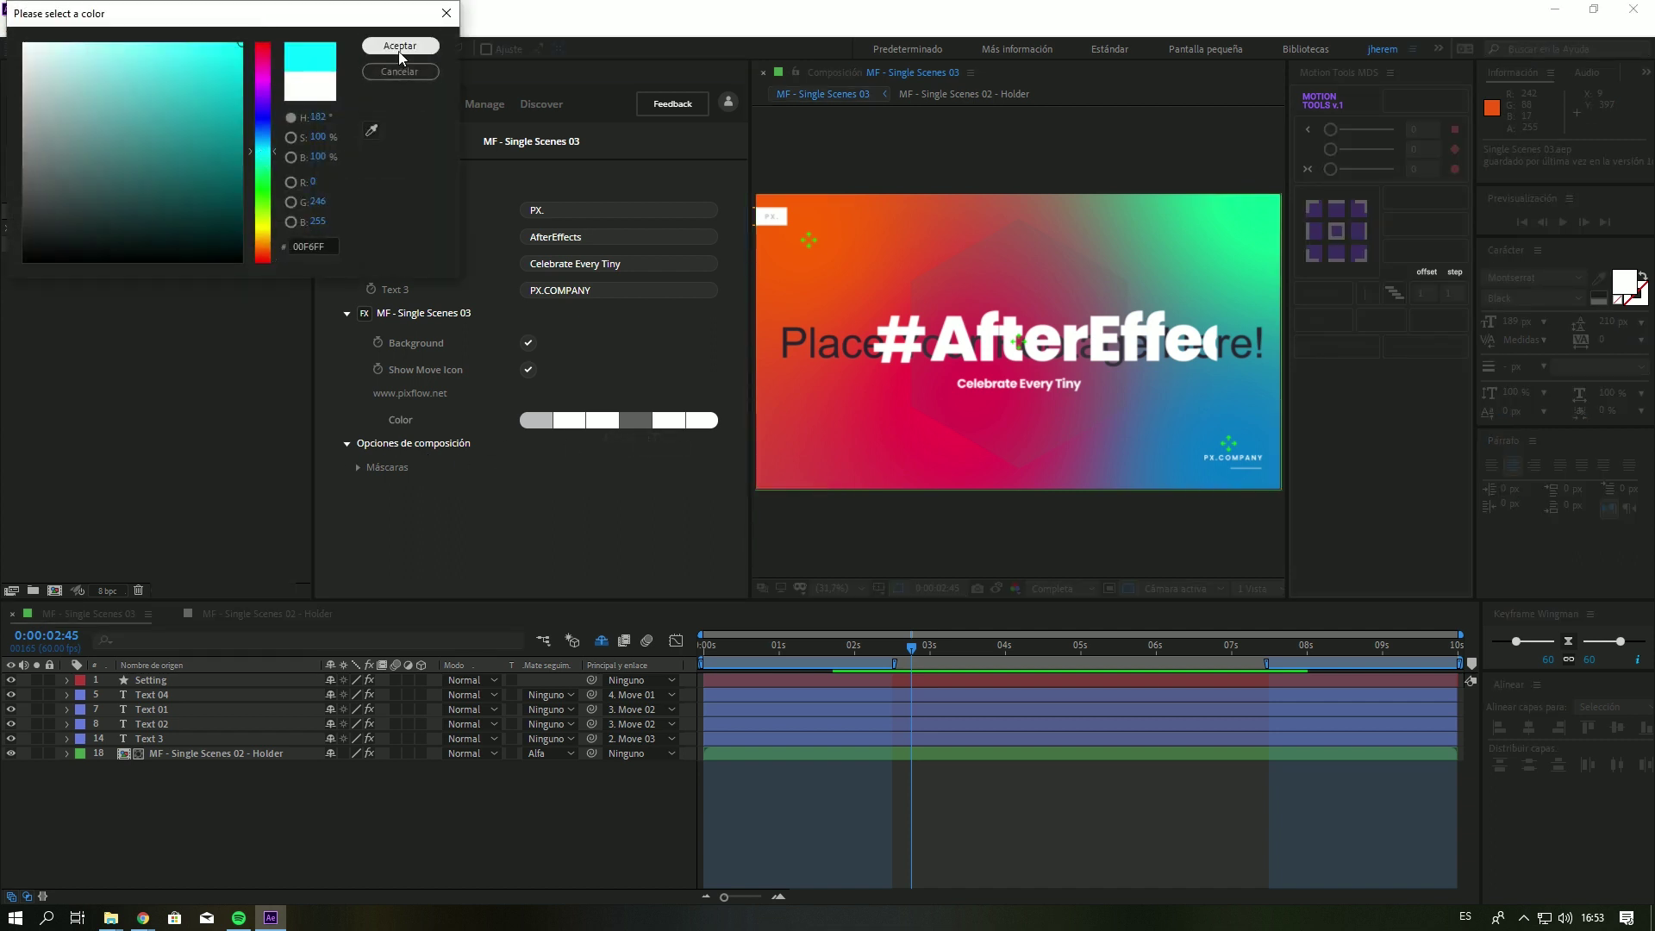
left_click(400, 48)
left_click(529, 344)
left_click(526, 372)
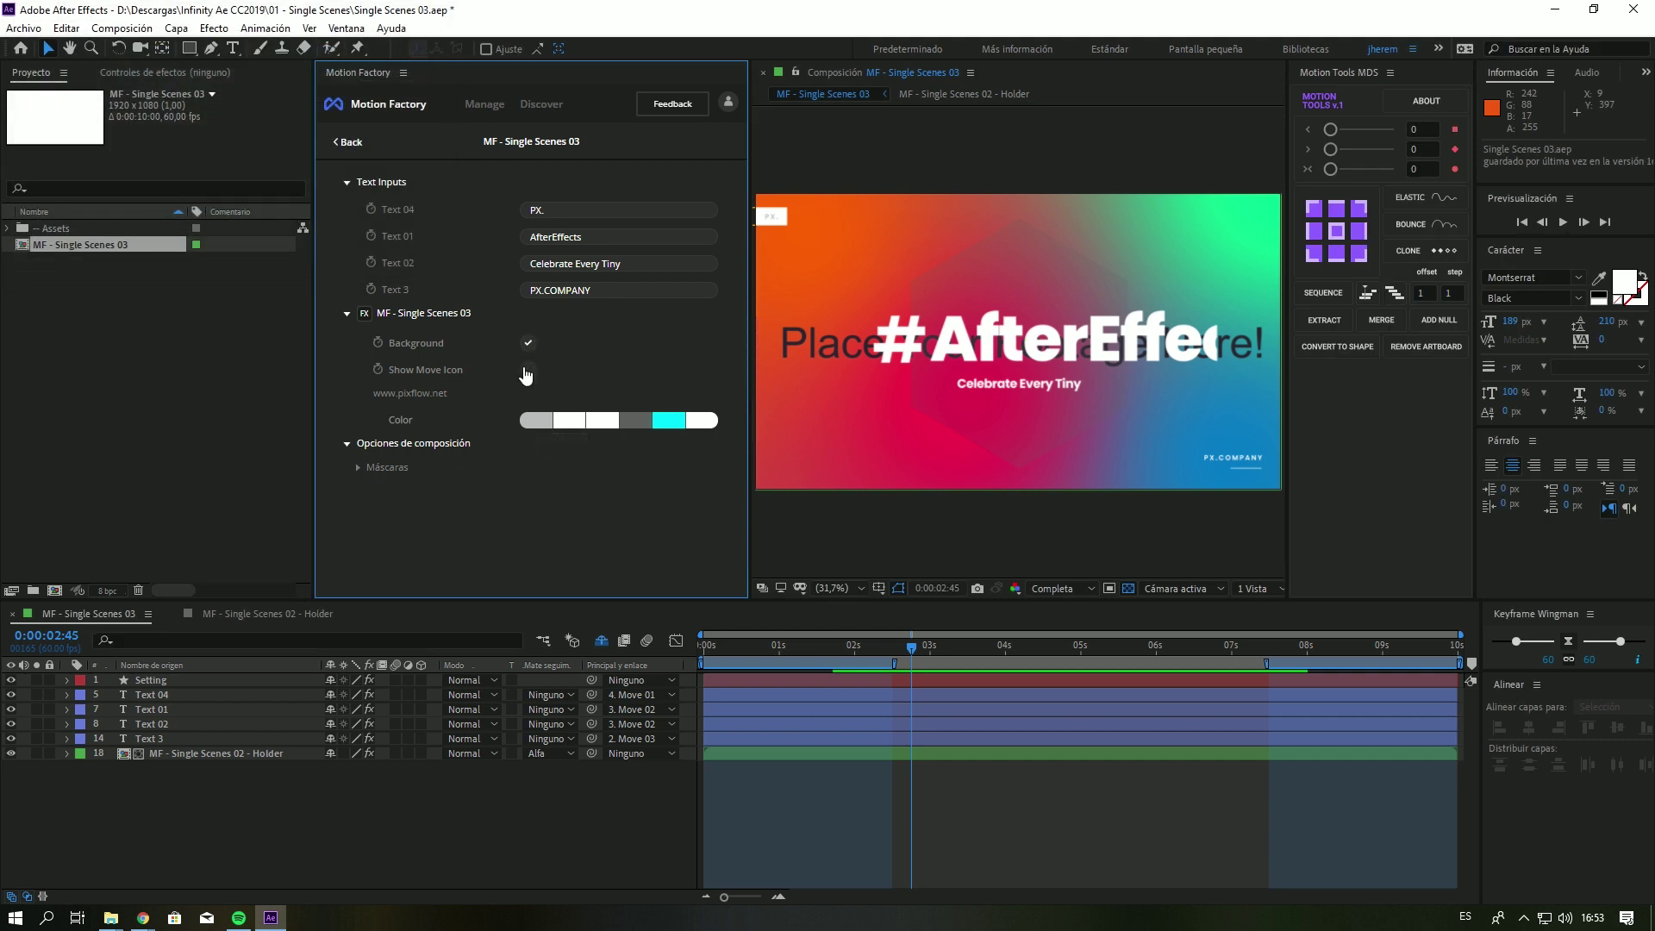
left_click(525, 371)
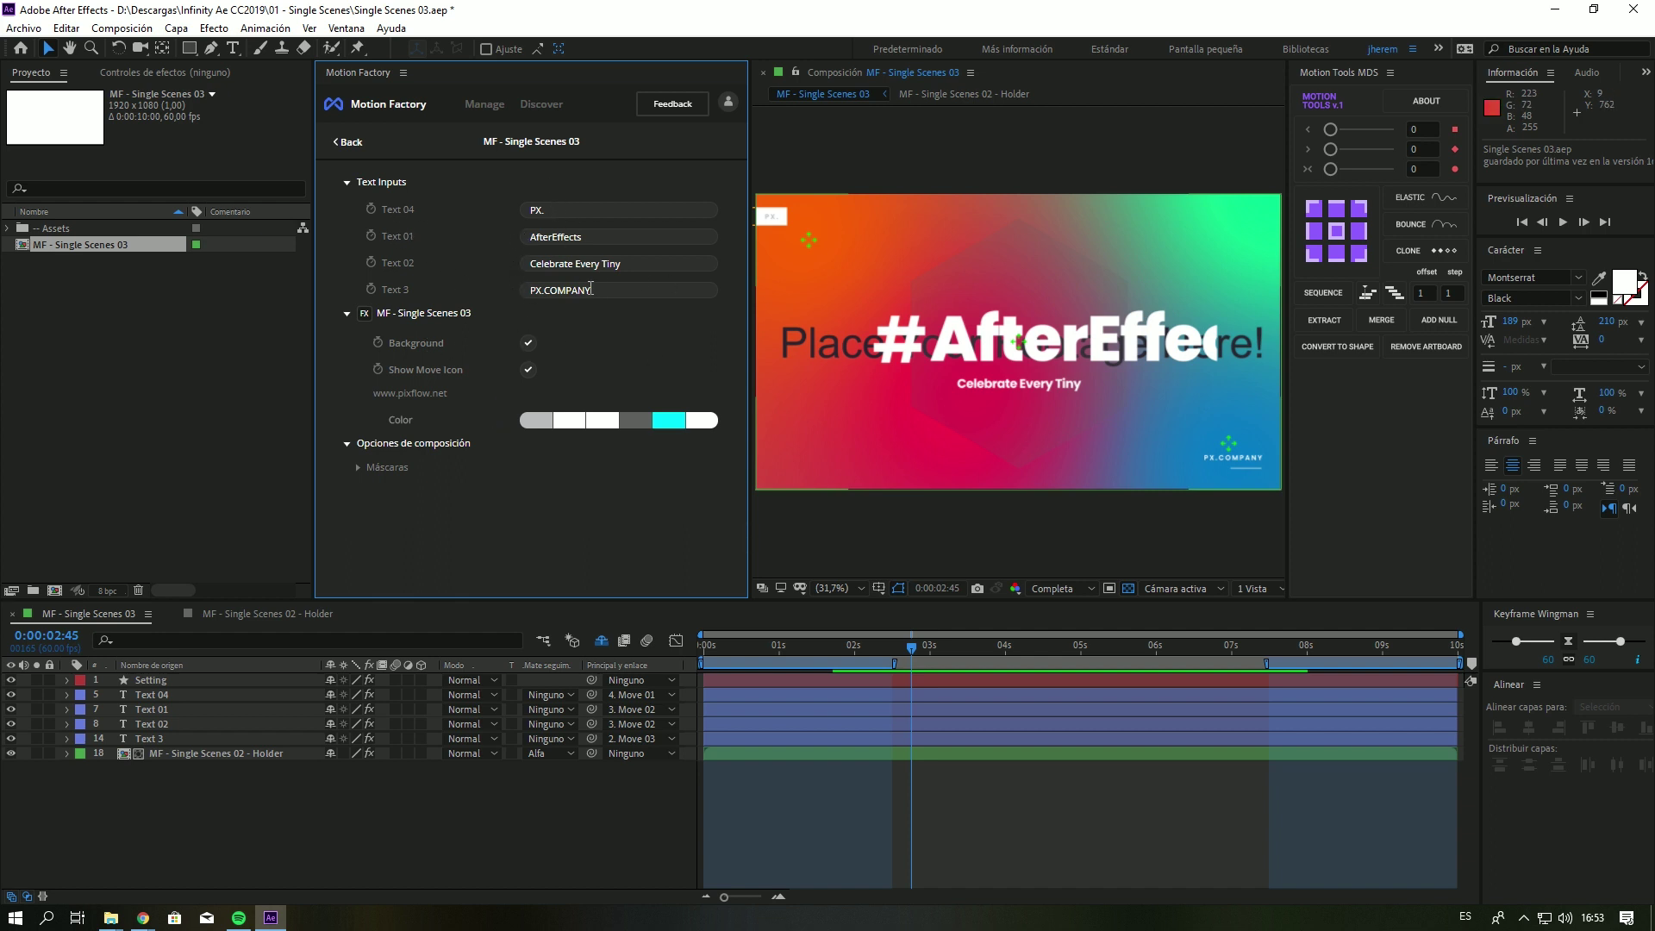
Inspect the Text 02 and Text 04 fields and the composition mask options.
mouse_move(635, 268)
left_mouse_down()
mouse_move(525, 265)
mouse_move(520, 295)
left_mouse_up()
left_click(588, 211)
left_click(360, 469)
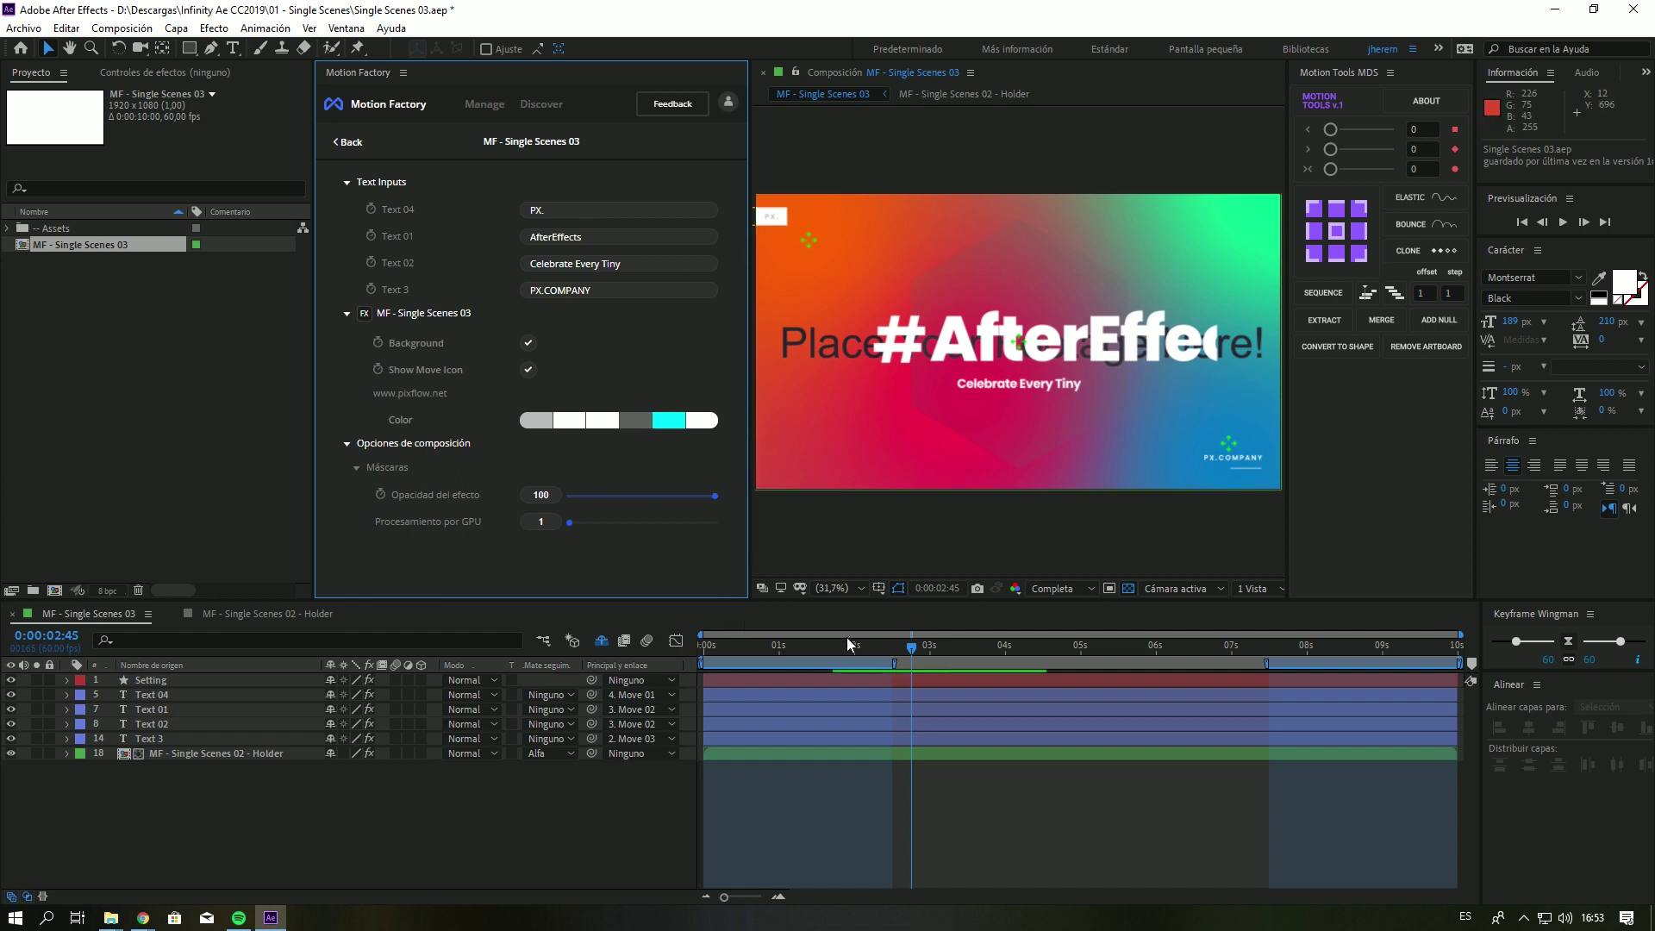
mouse_move(886, 643)
left_mouse_down()
mouse_move(876, 659)
mouse_move(1125, 675)
left_mouse_up()
Shorten Text 01 to 'After' and scrub to the frame showing '#After'.
left_click(590, 237)
key("BackSpace")
key("BackSpace")
key("BackSpace")
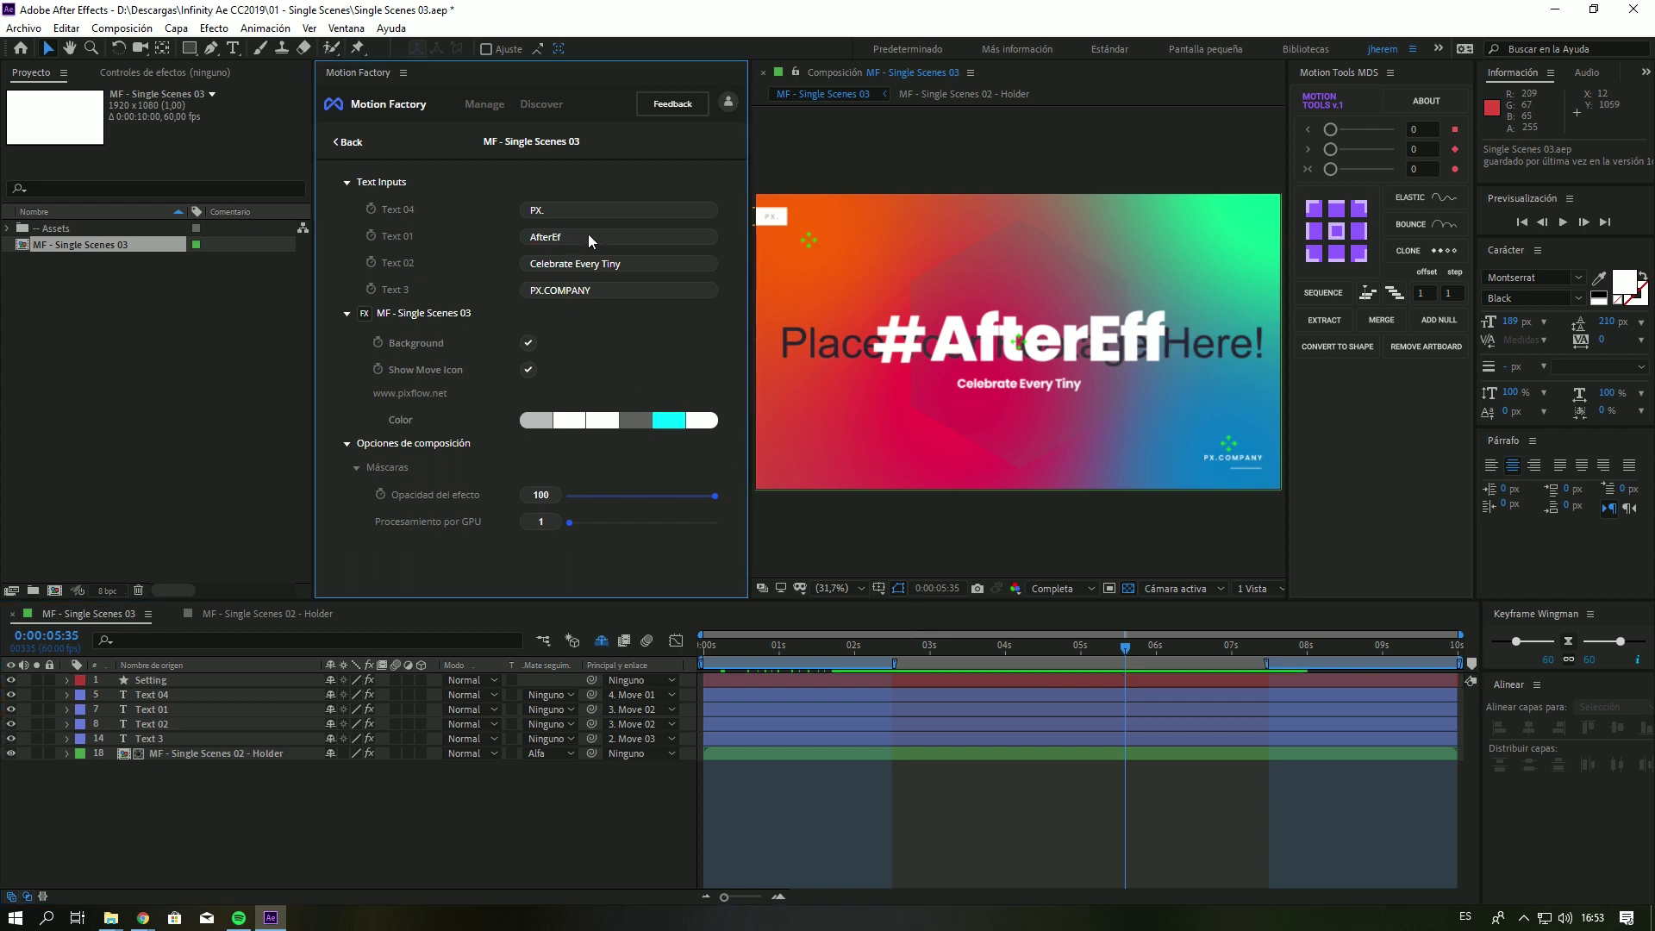
key("BackSpace")
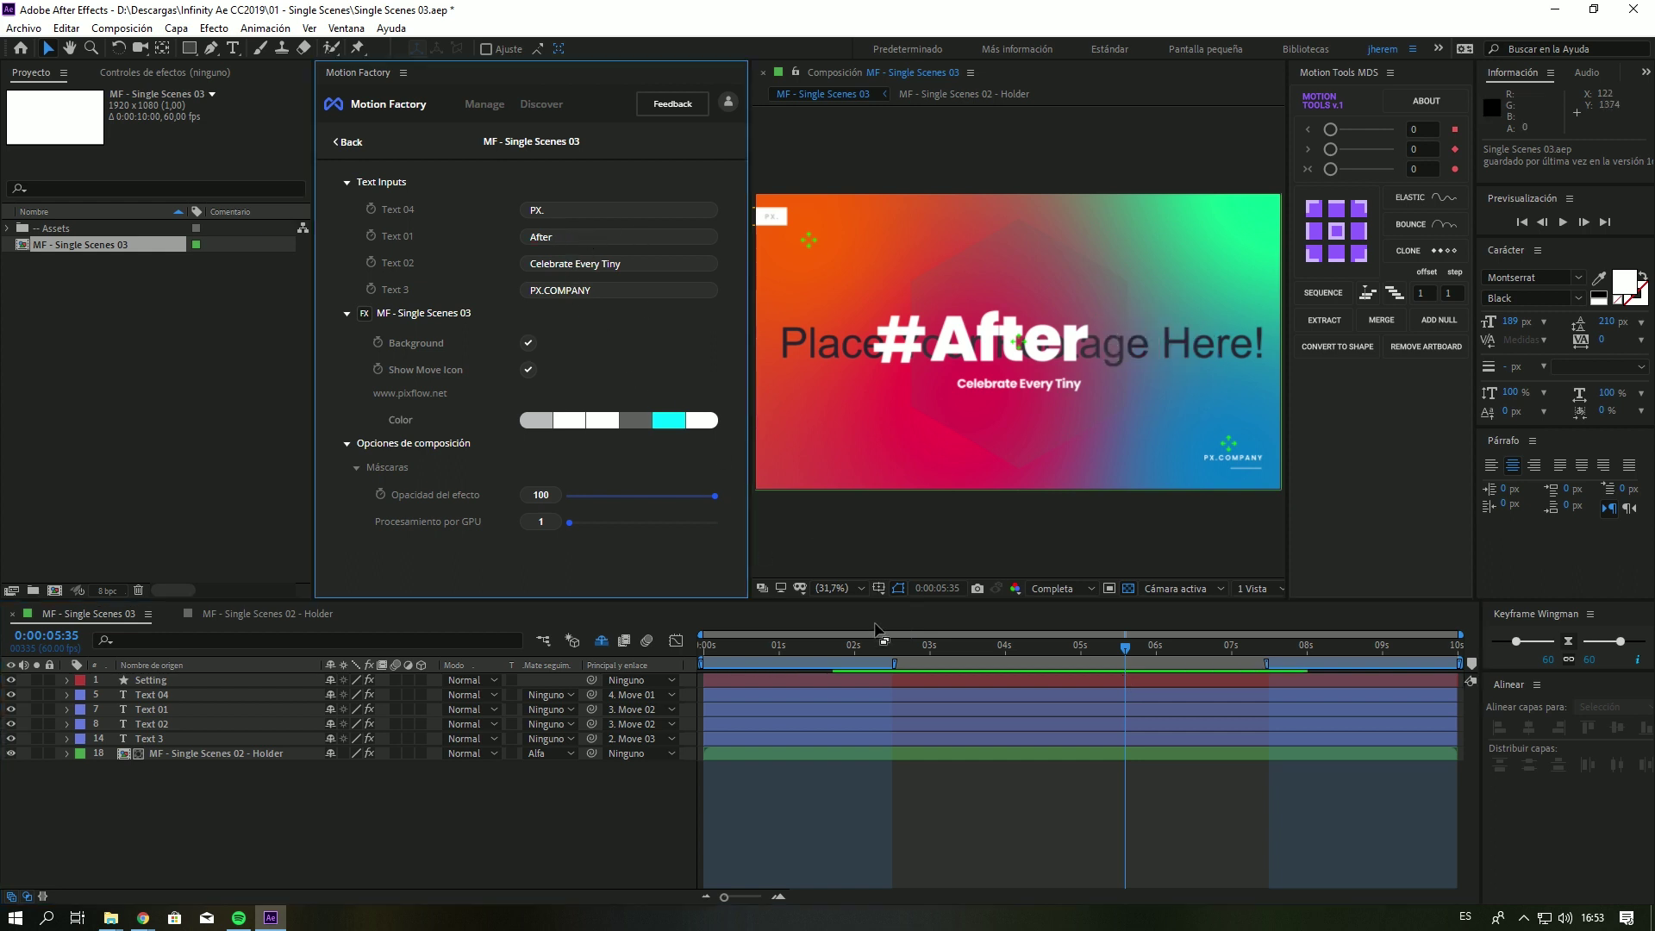
mouse_move(837, 654)
left_mouse_down()
mouse_move(860, 666)
mouse_move(686, 721)
mouse_move(761, 722)
left_mouse_up()
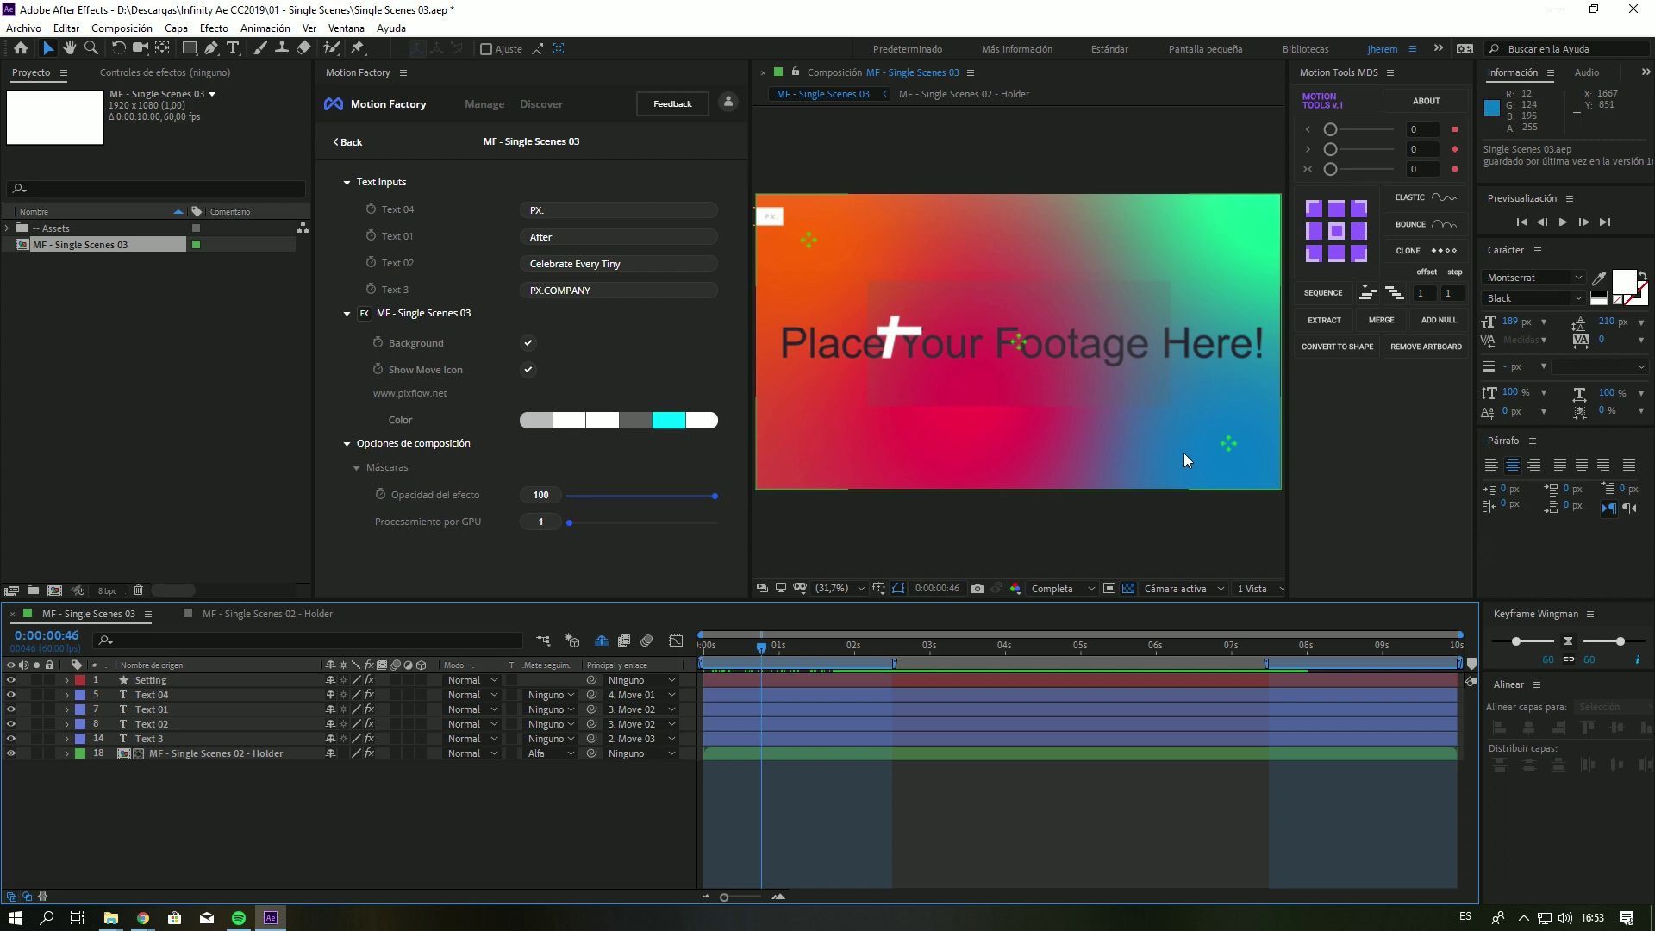
left_click_drag(928, 661, 1143, 669)
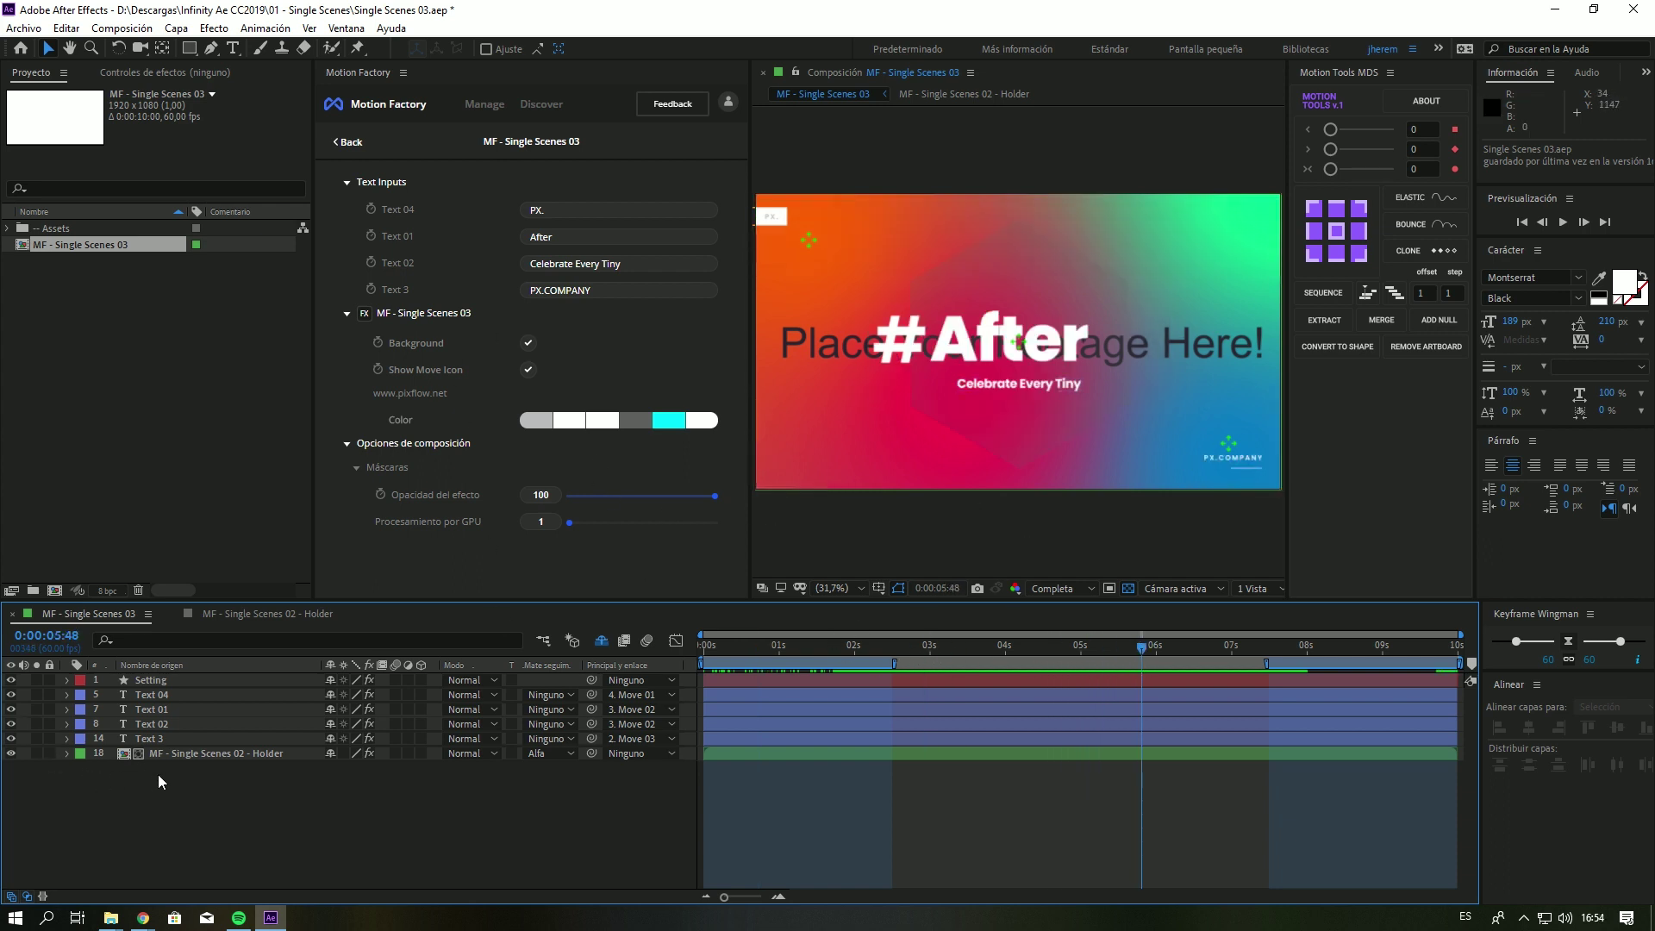
Show the Setting layer's effect controls, then open the Single Scenes 02 - Holder precomp.
left_click(814, 426)
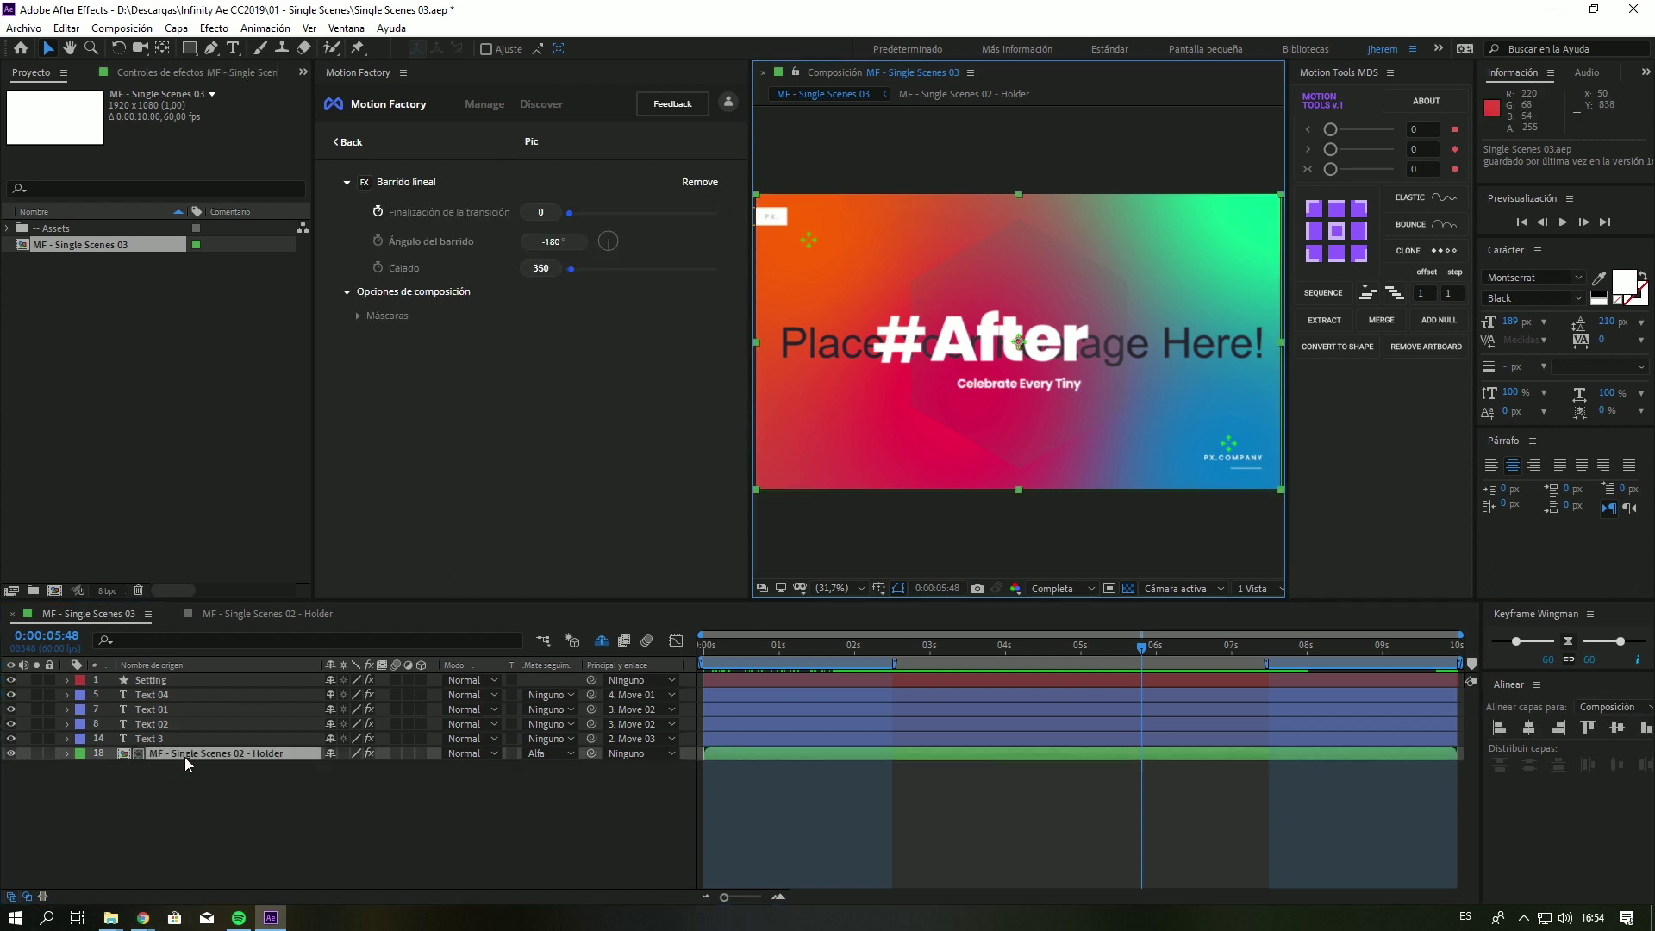
left_click(155, 681)
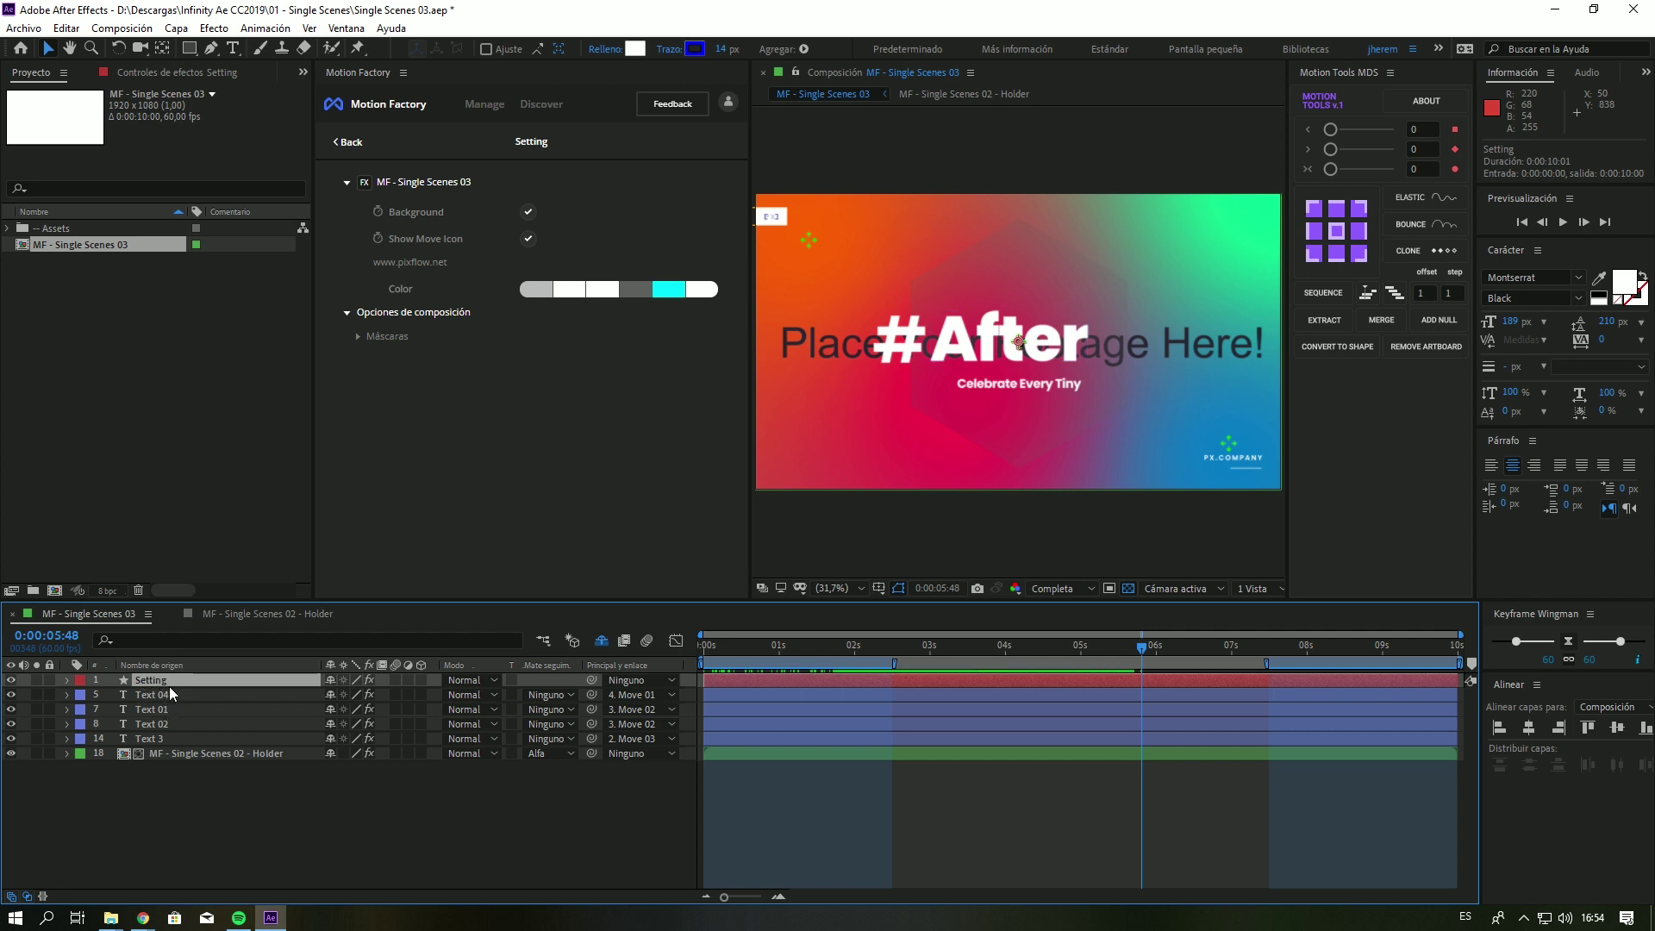
left_click(161, 73)
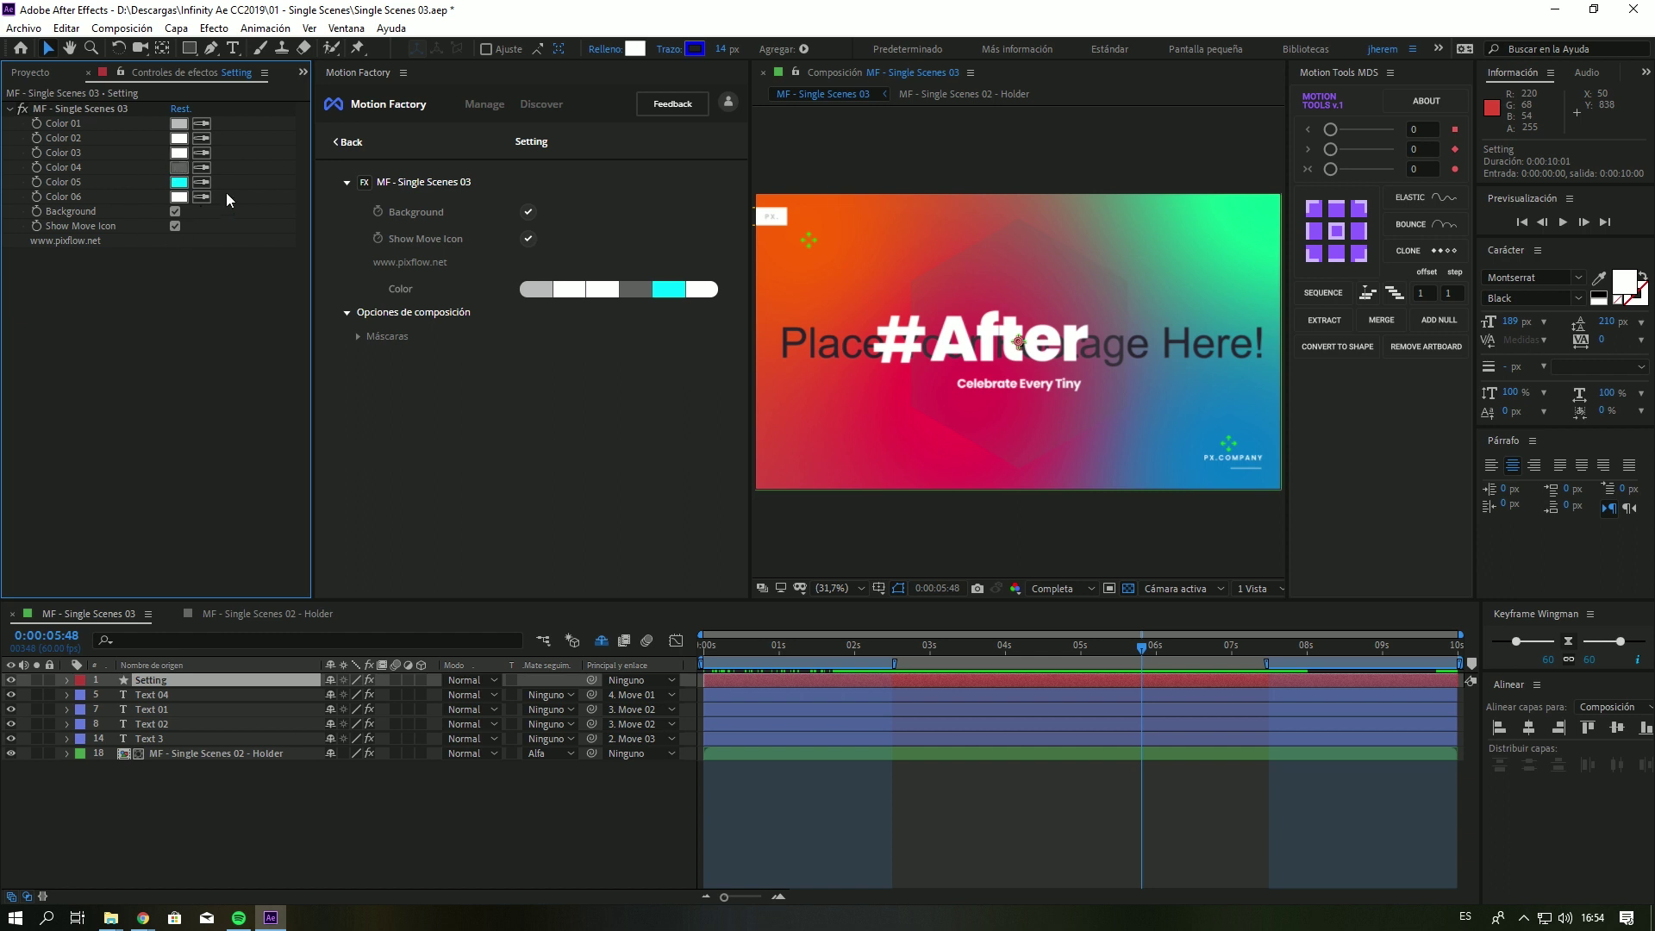
left_click(174, 212)
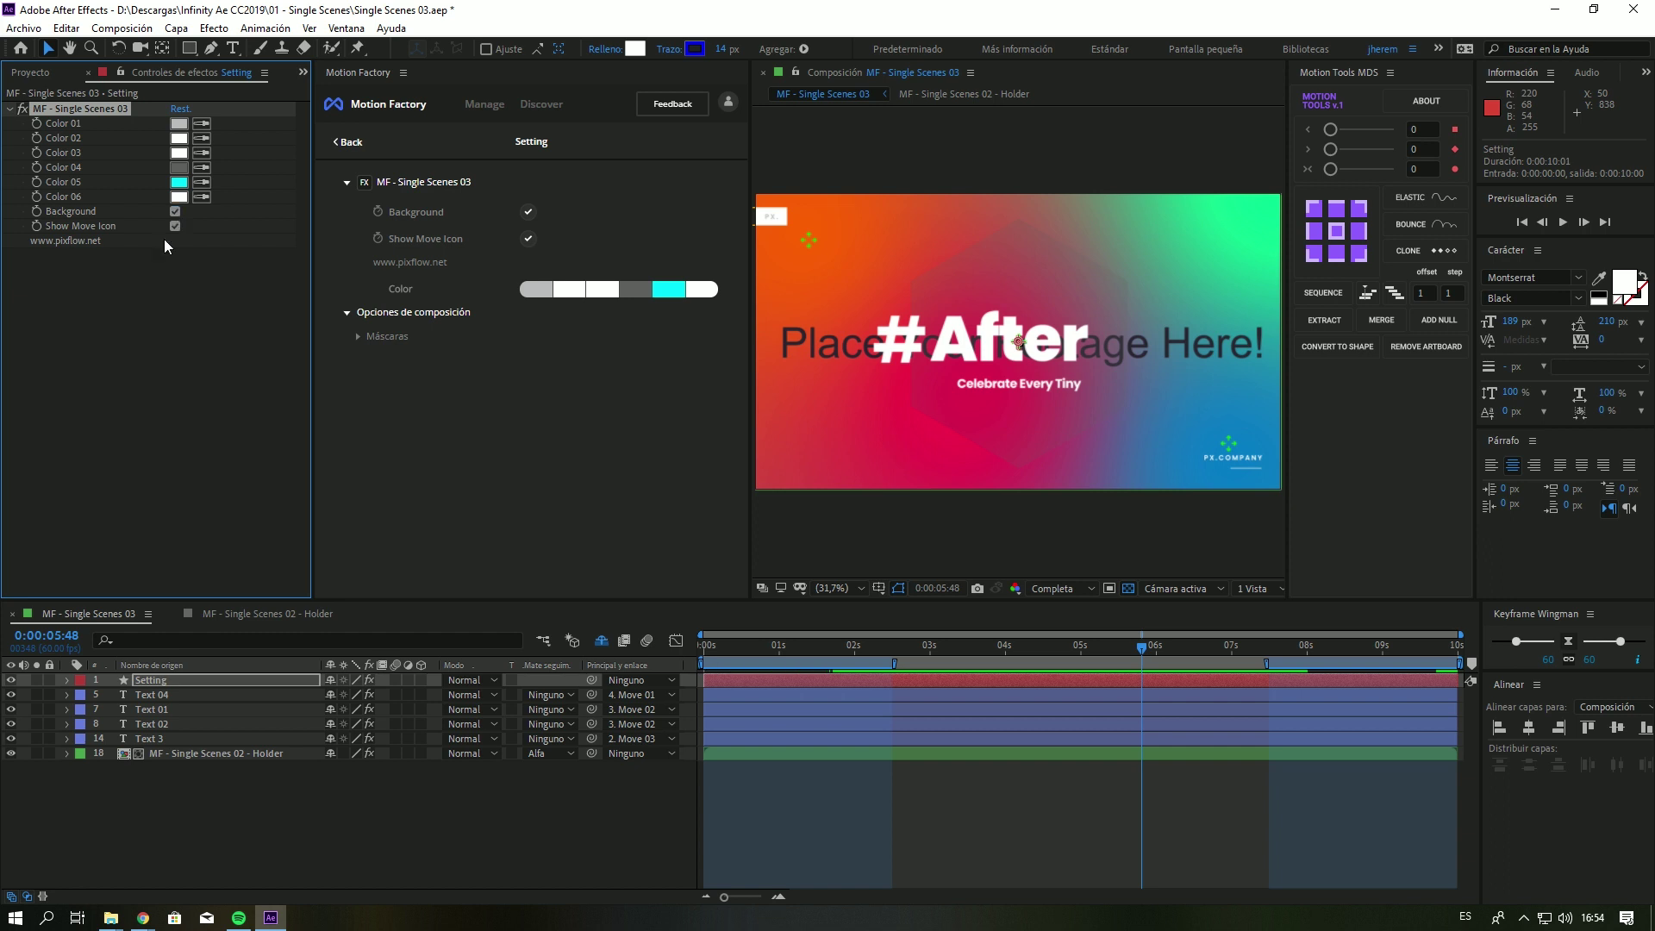
double_click(181, 757)
Select the placeholder footage layer, fit the view, and delete it before undoing.
left_click(216, 680)
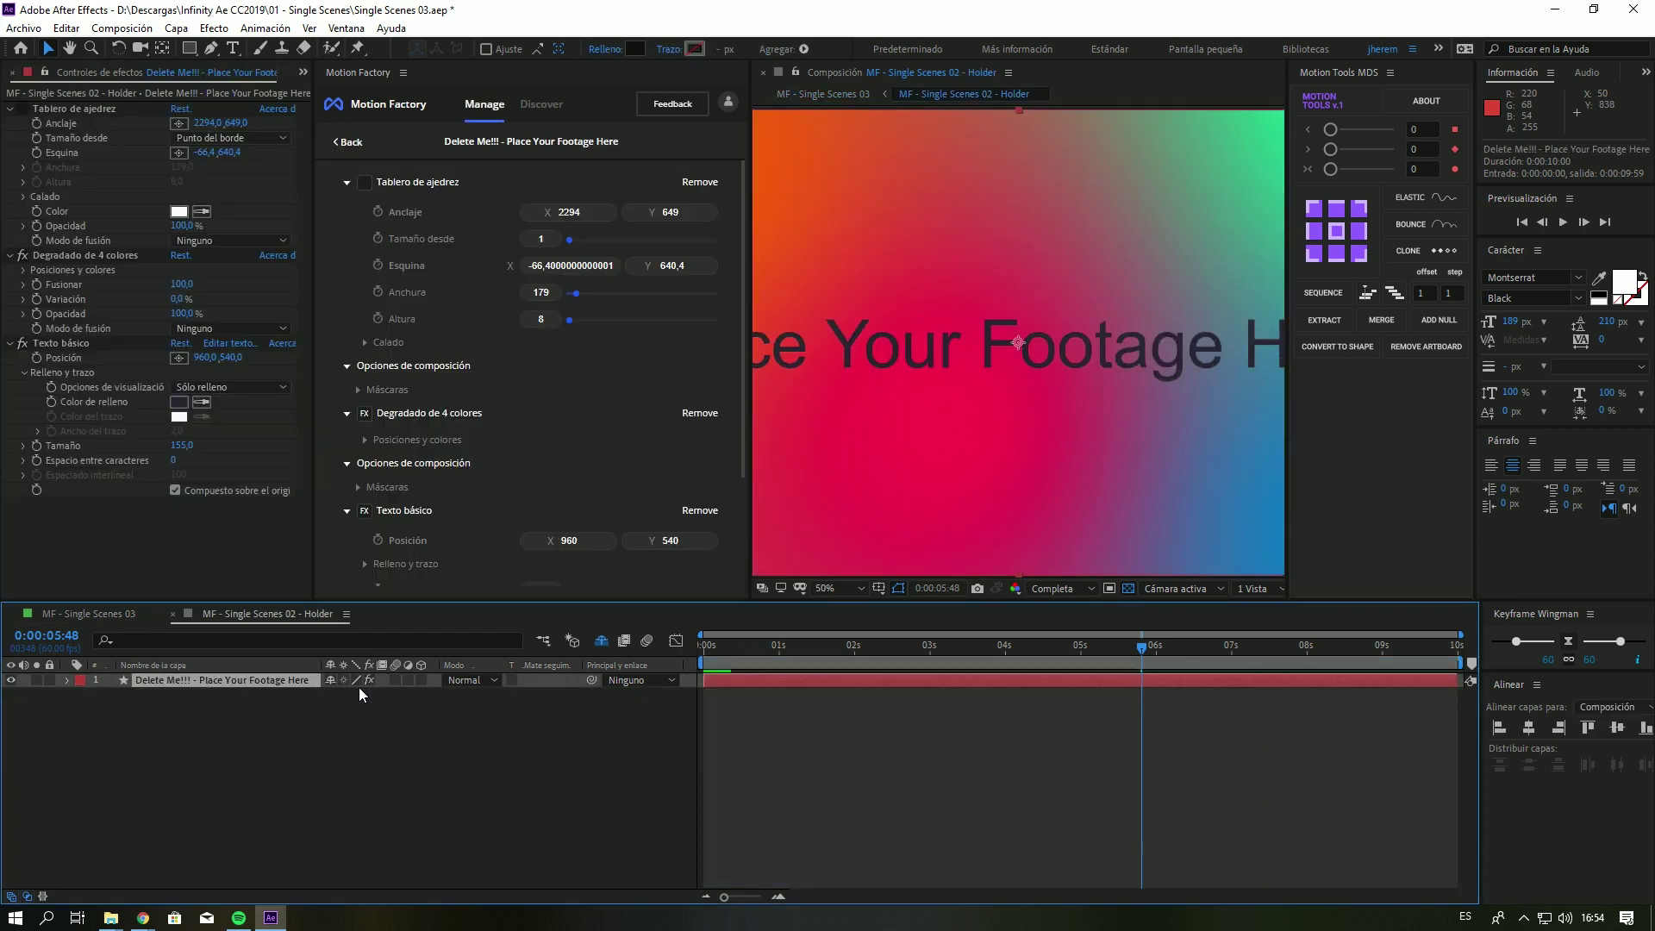
key("shift+slash")
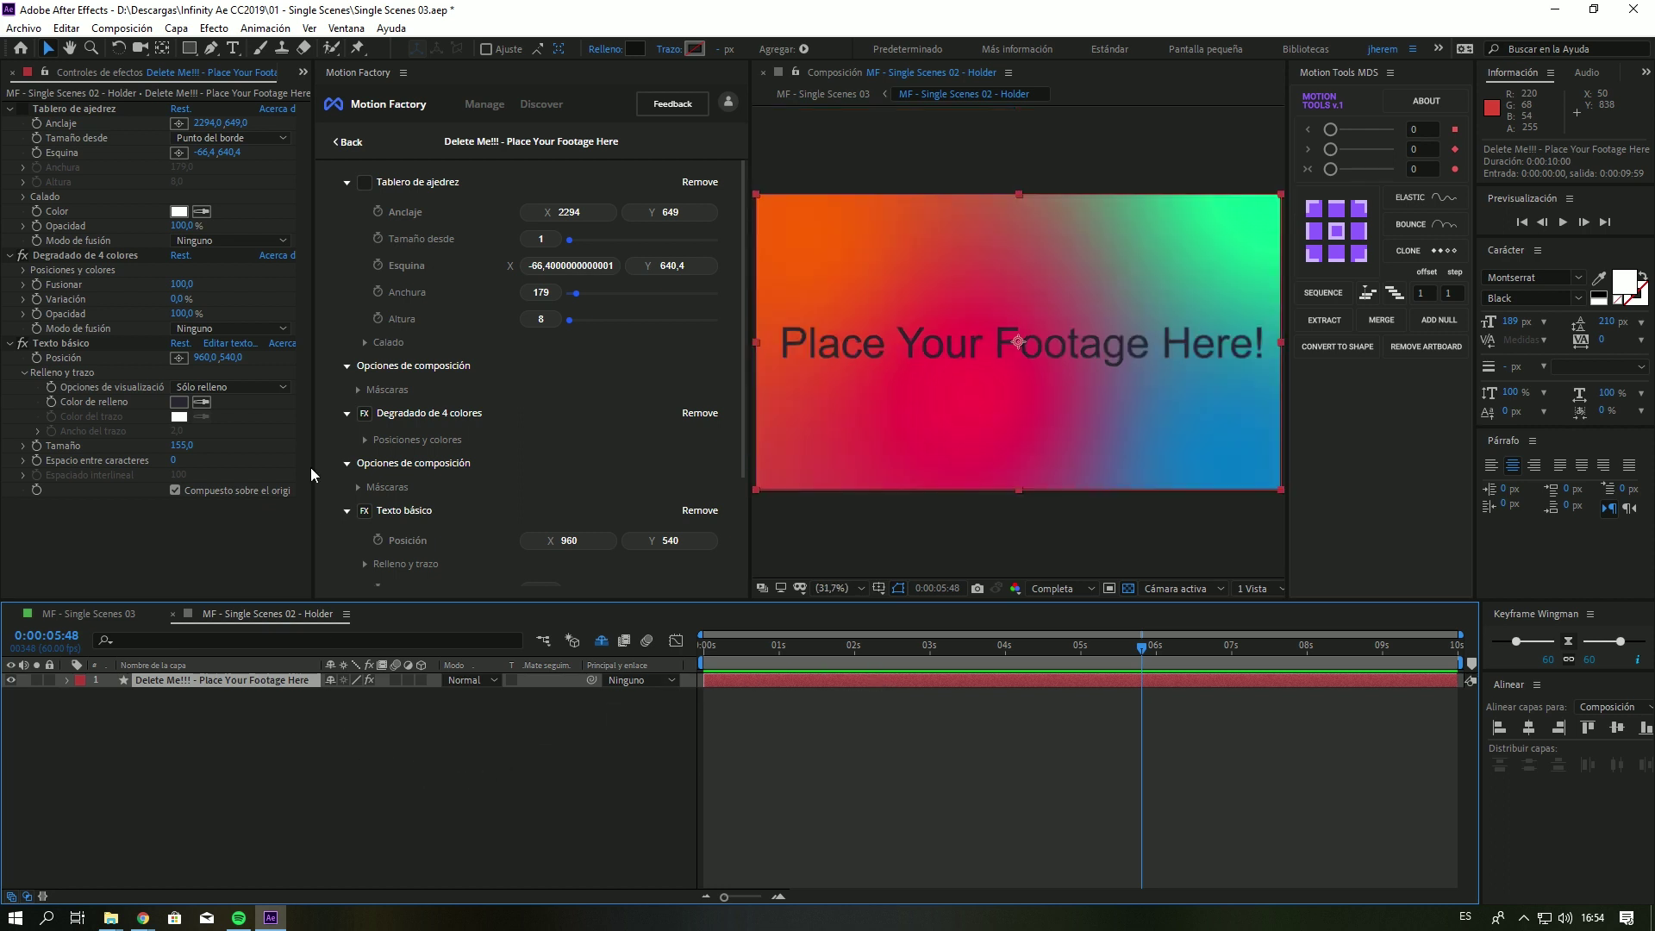
key("Delete")
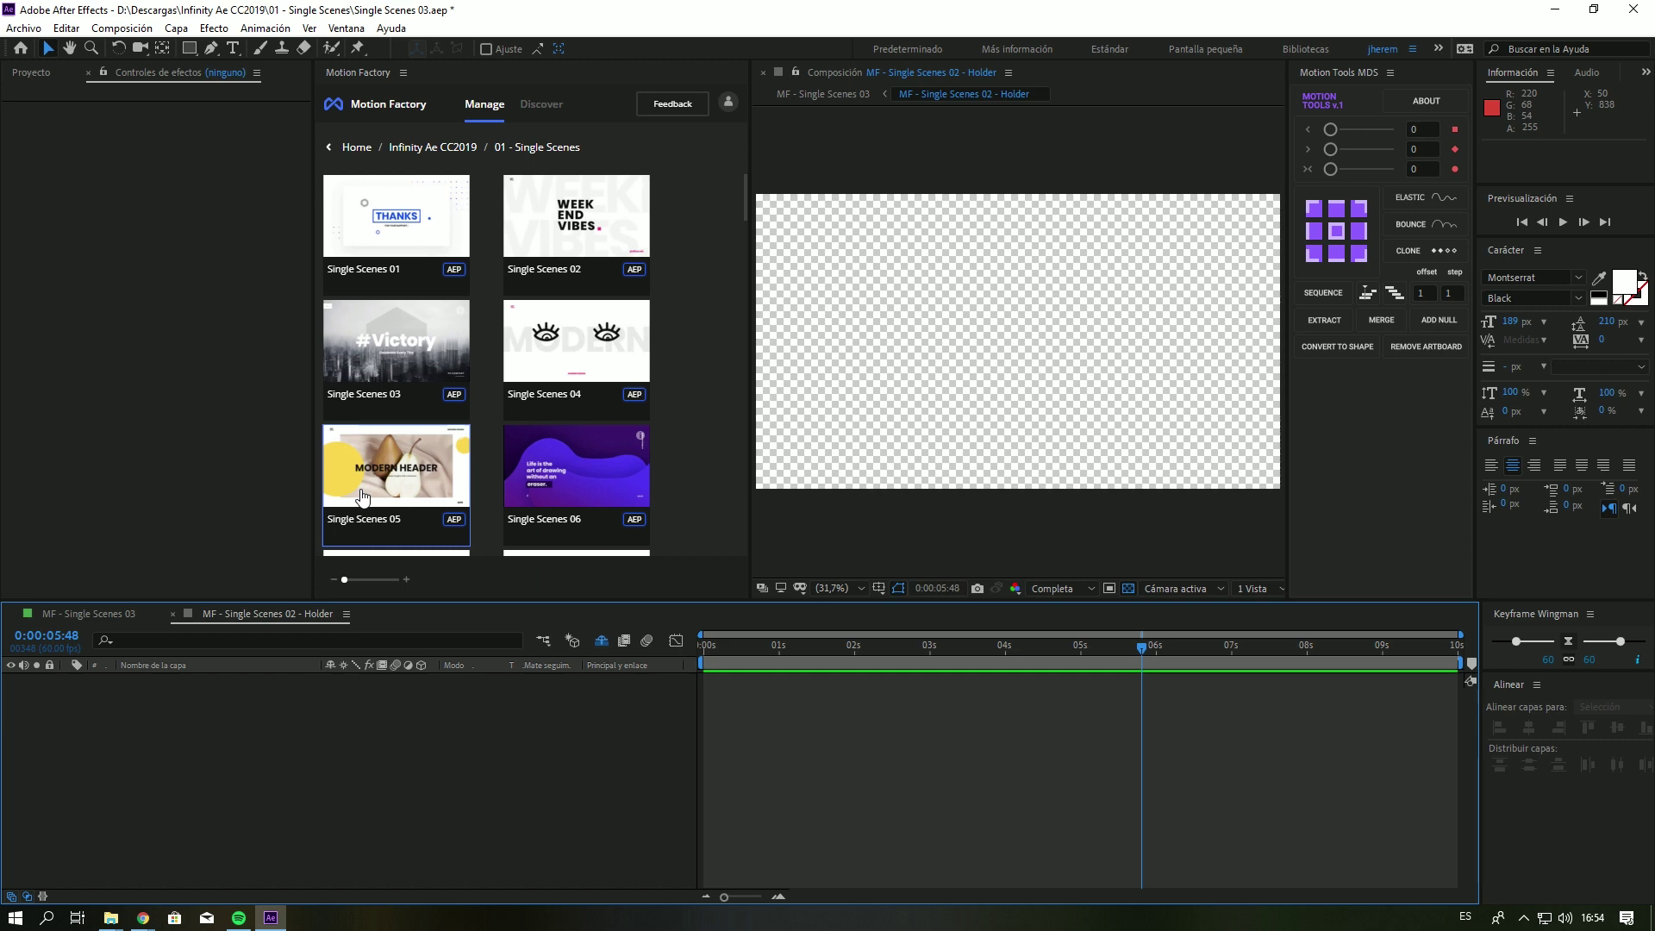
key("ctrl+z")
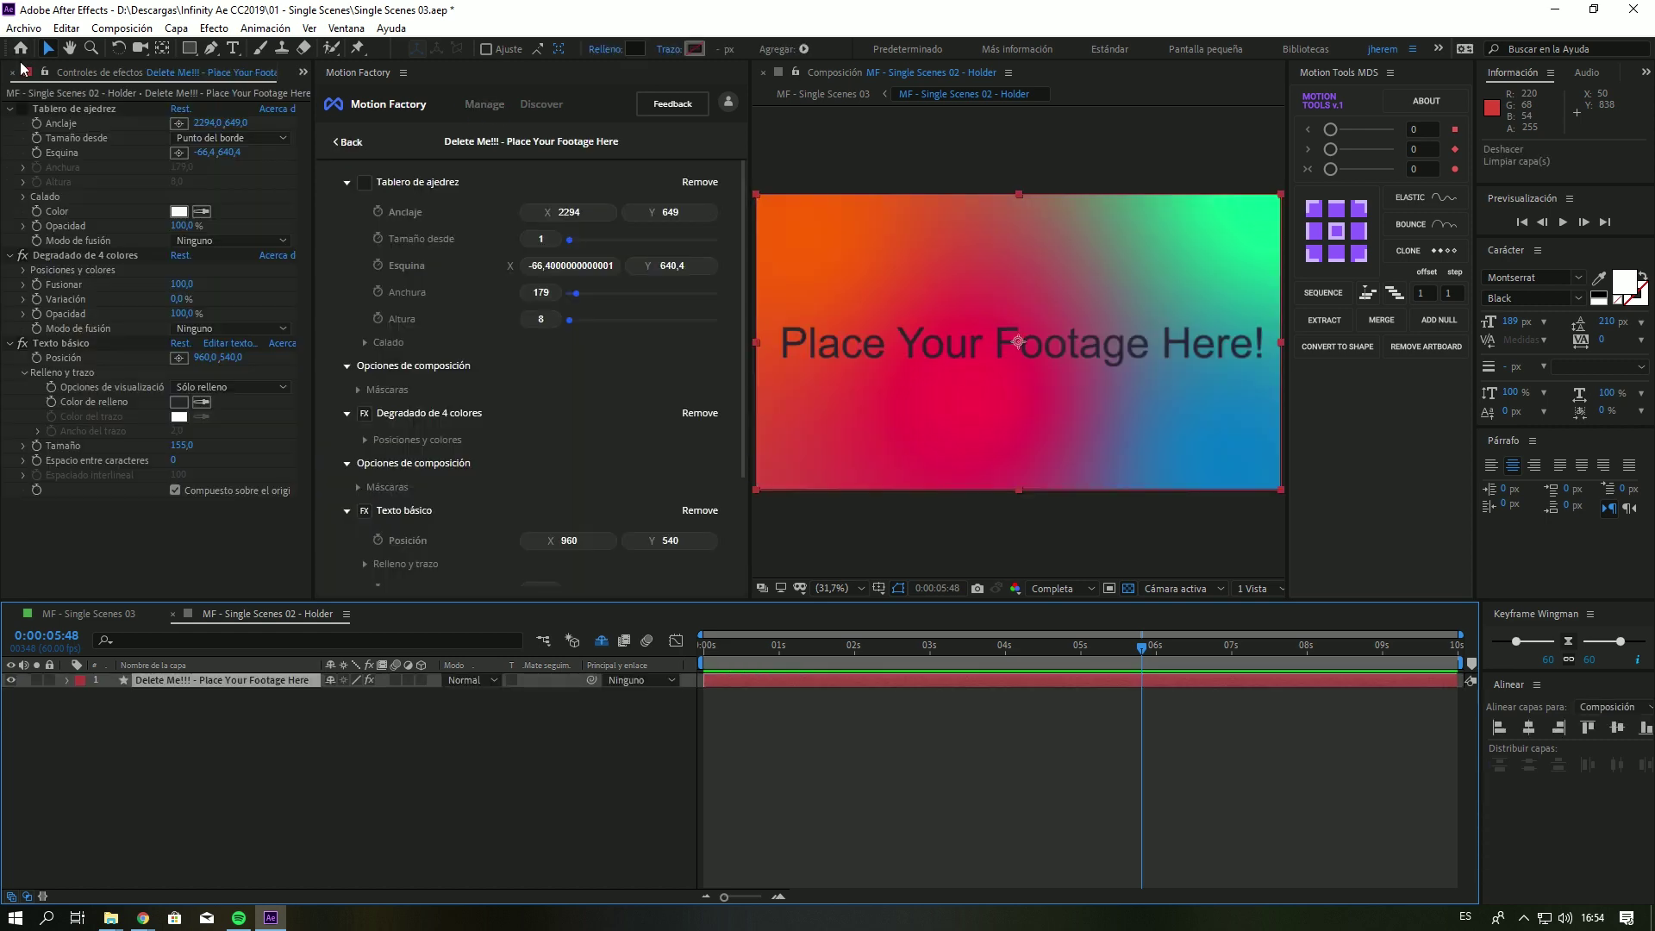
Import the couple-on-road photo and place it above the placeholder in the Holder comp.
left_click(303, 72)
left_click(336, 93)
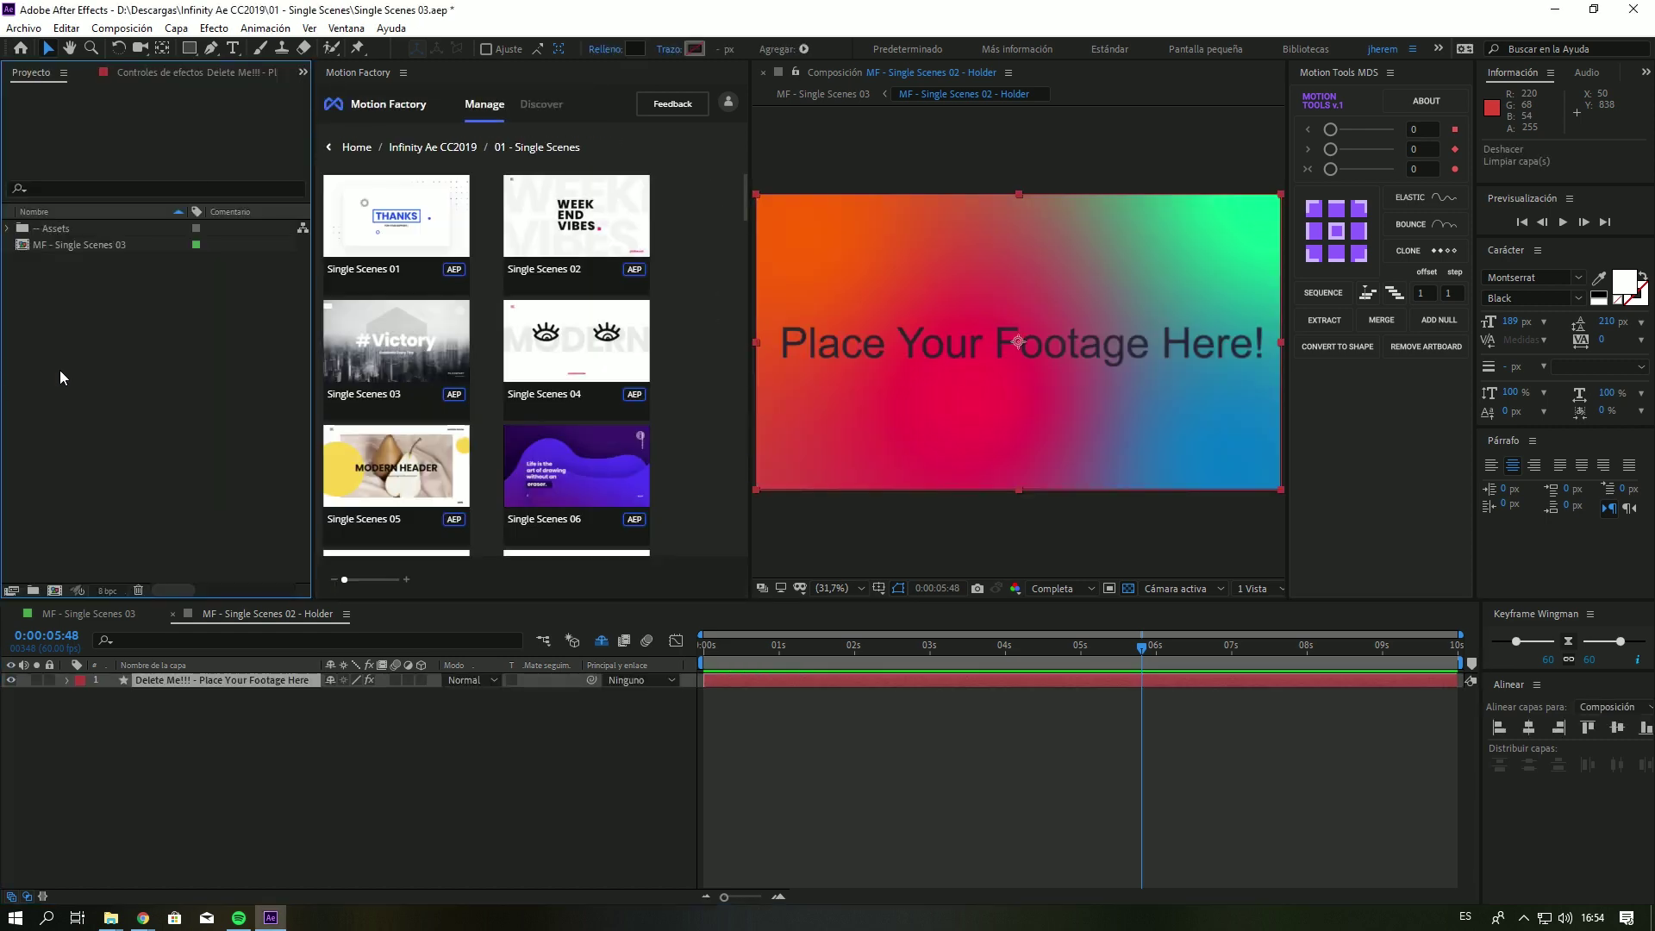
double_click(95, 333)
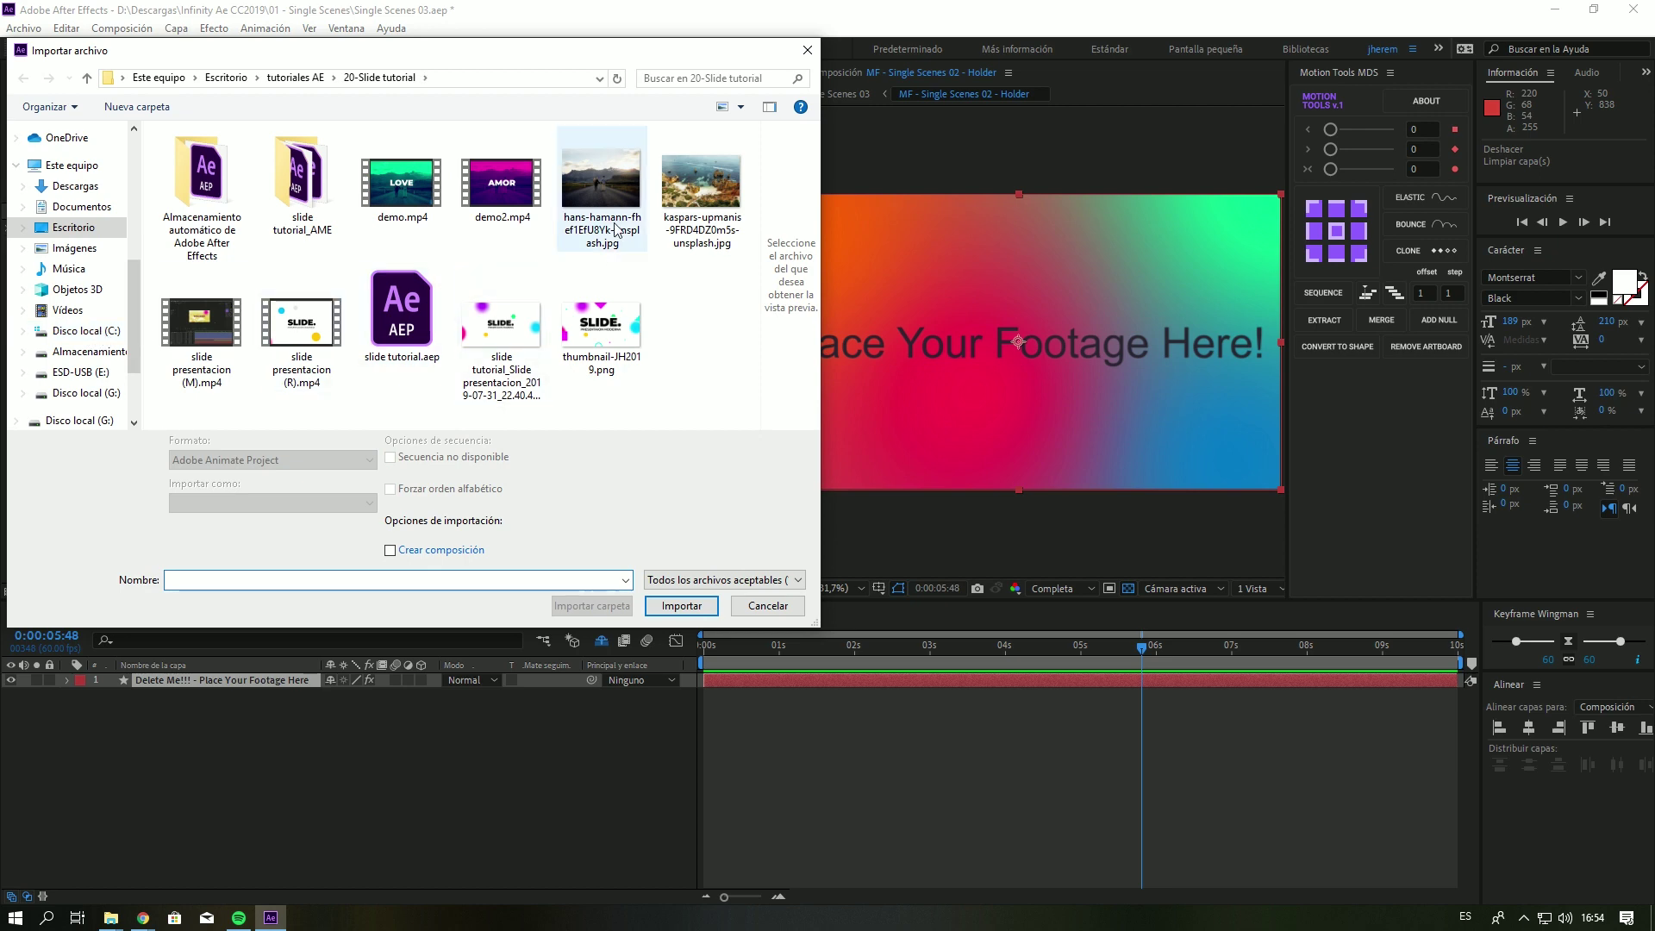
double_click(617, 186)
left_click_drag(83, 245, 133, 676)
key("s")
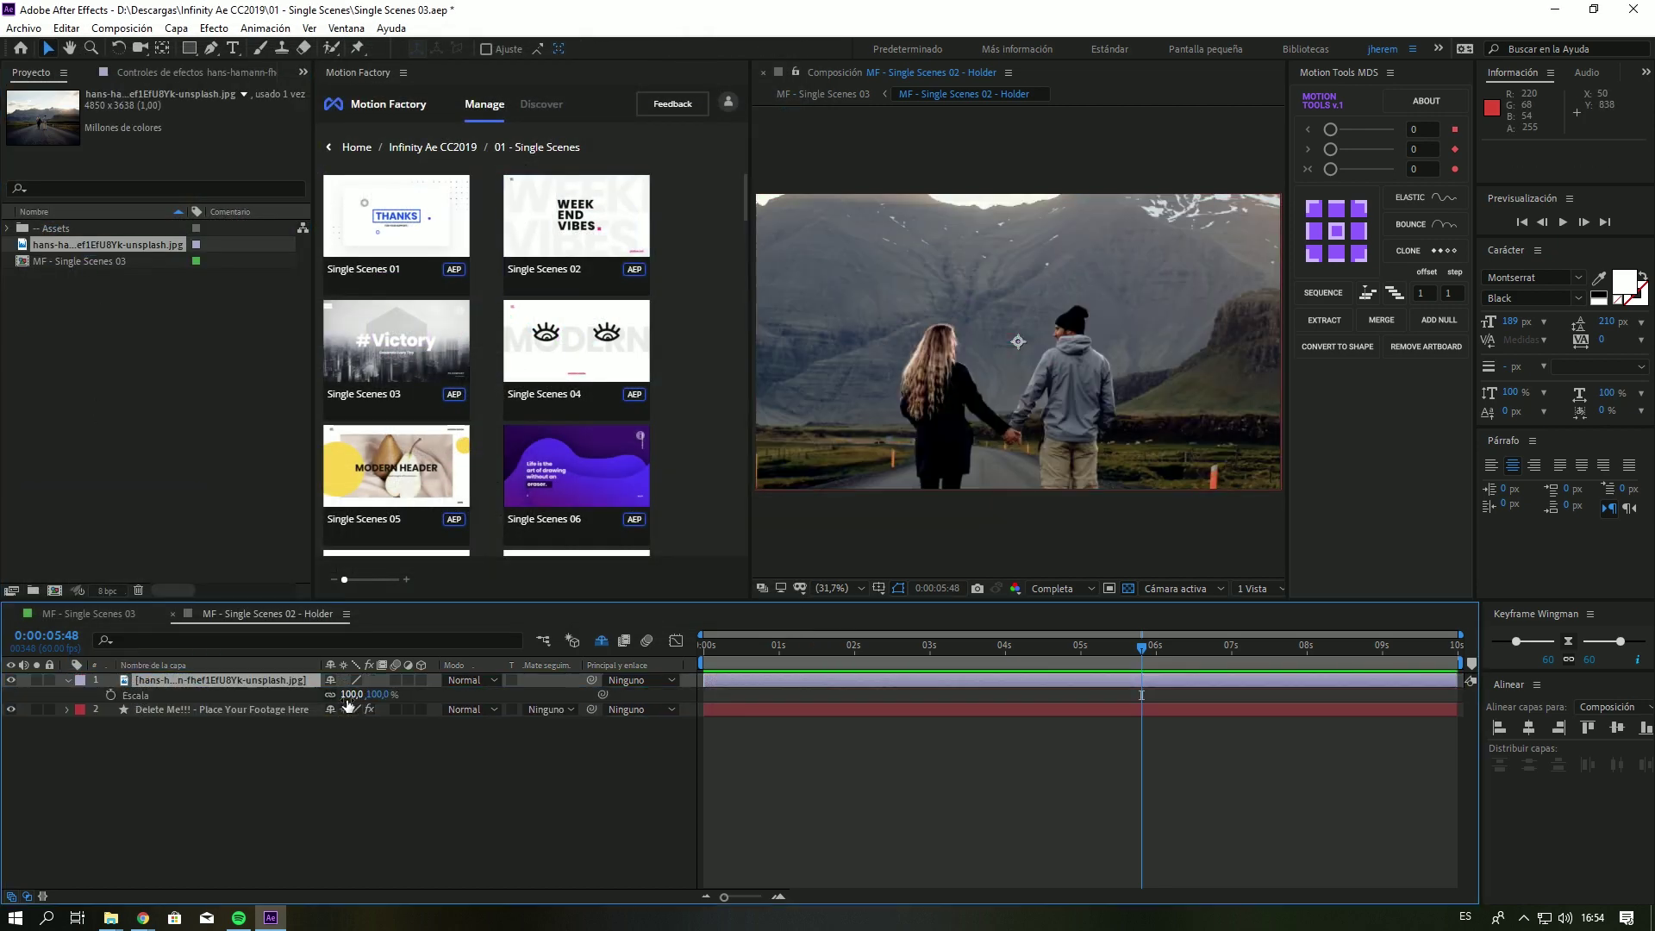
Preview the photo behind the '#After' title in MF - Single Scenes 03.
left_click(817, 95)
key("space")
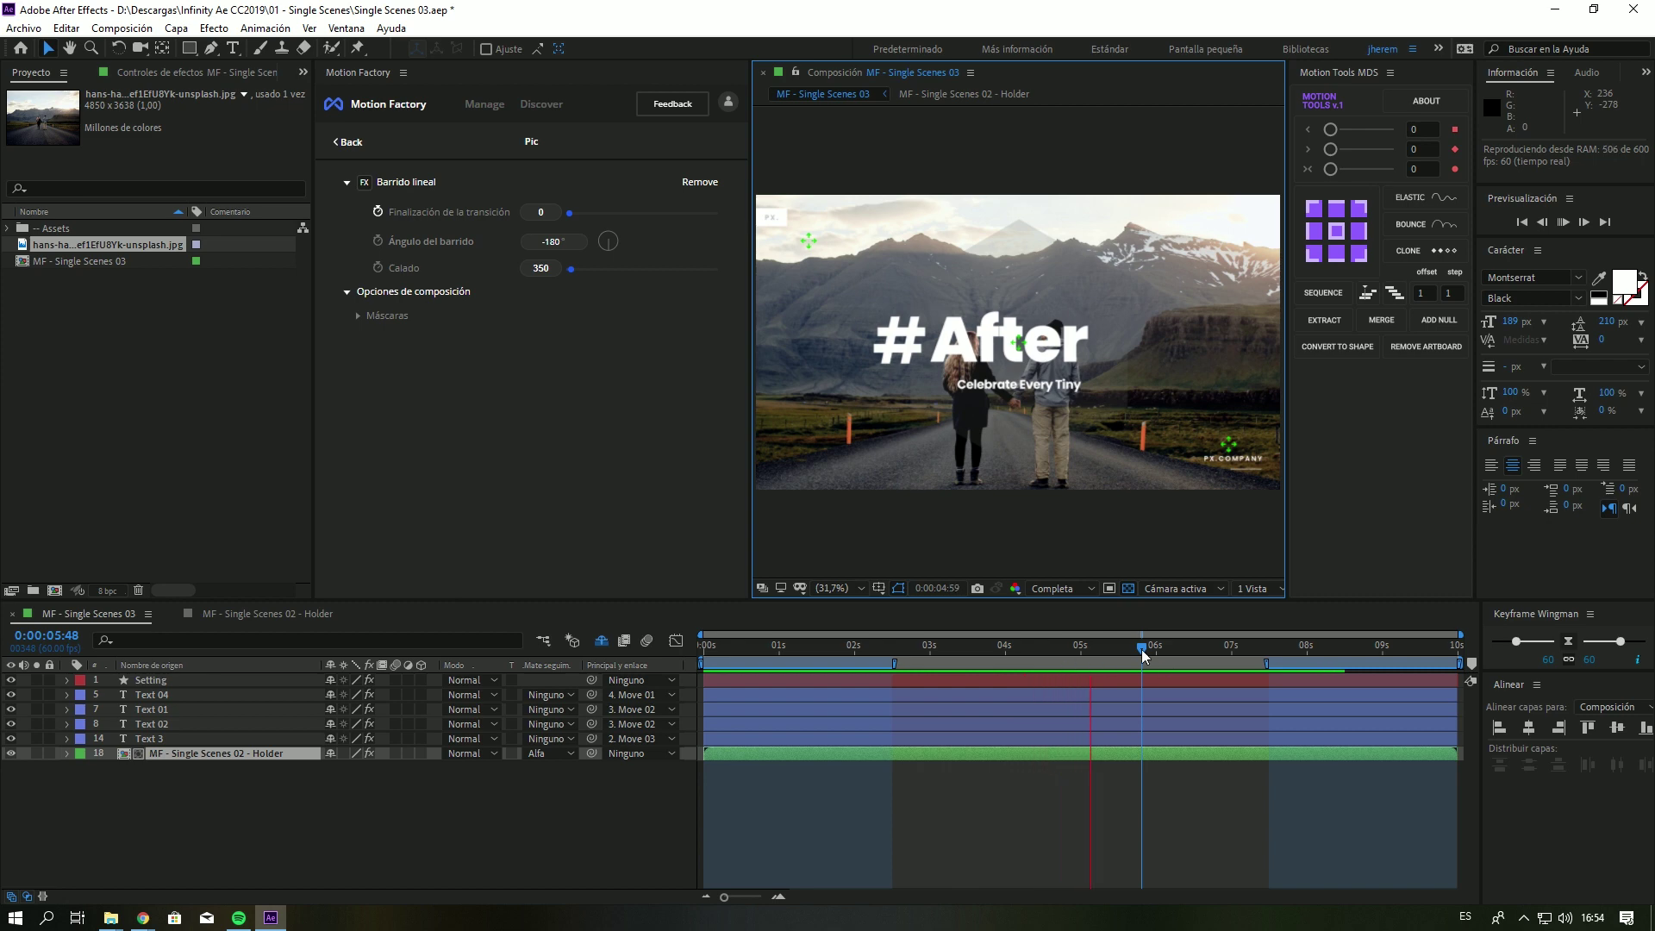
left_click_drag(1143, 655, 848, 700)
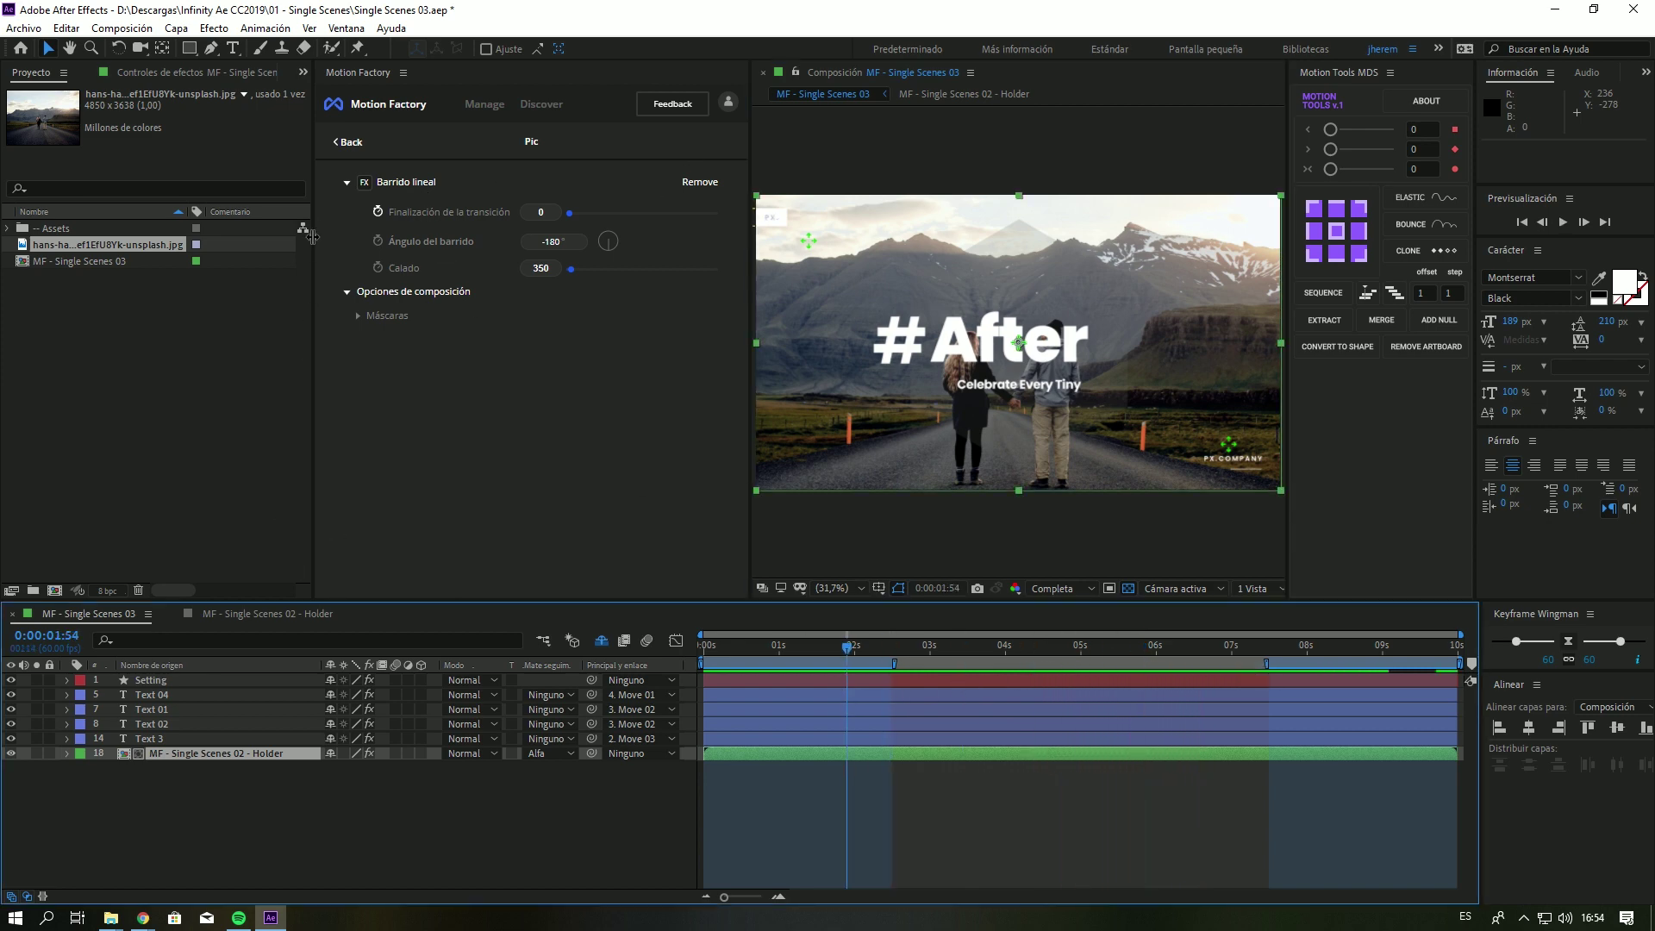
Navigate Motion Factory up to the category folders and into 02 - Title, scrolling to Title 18.
left_click(352, 143)
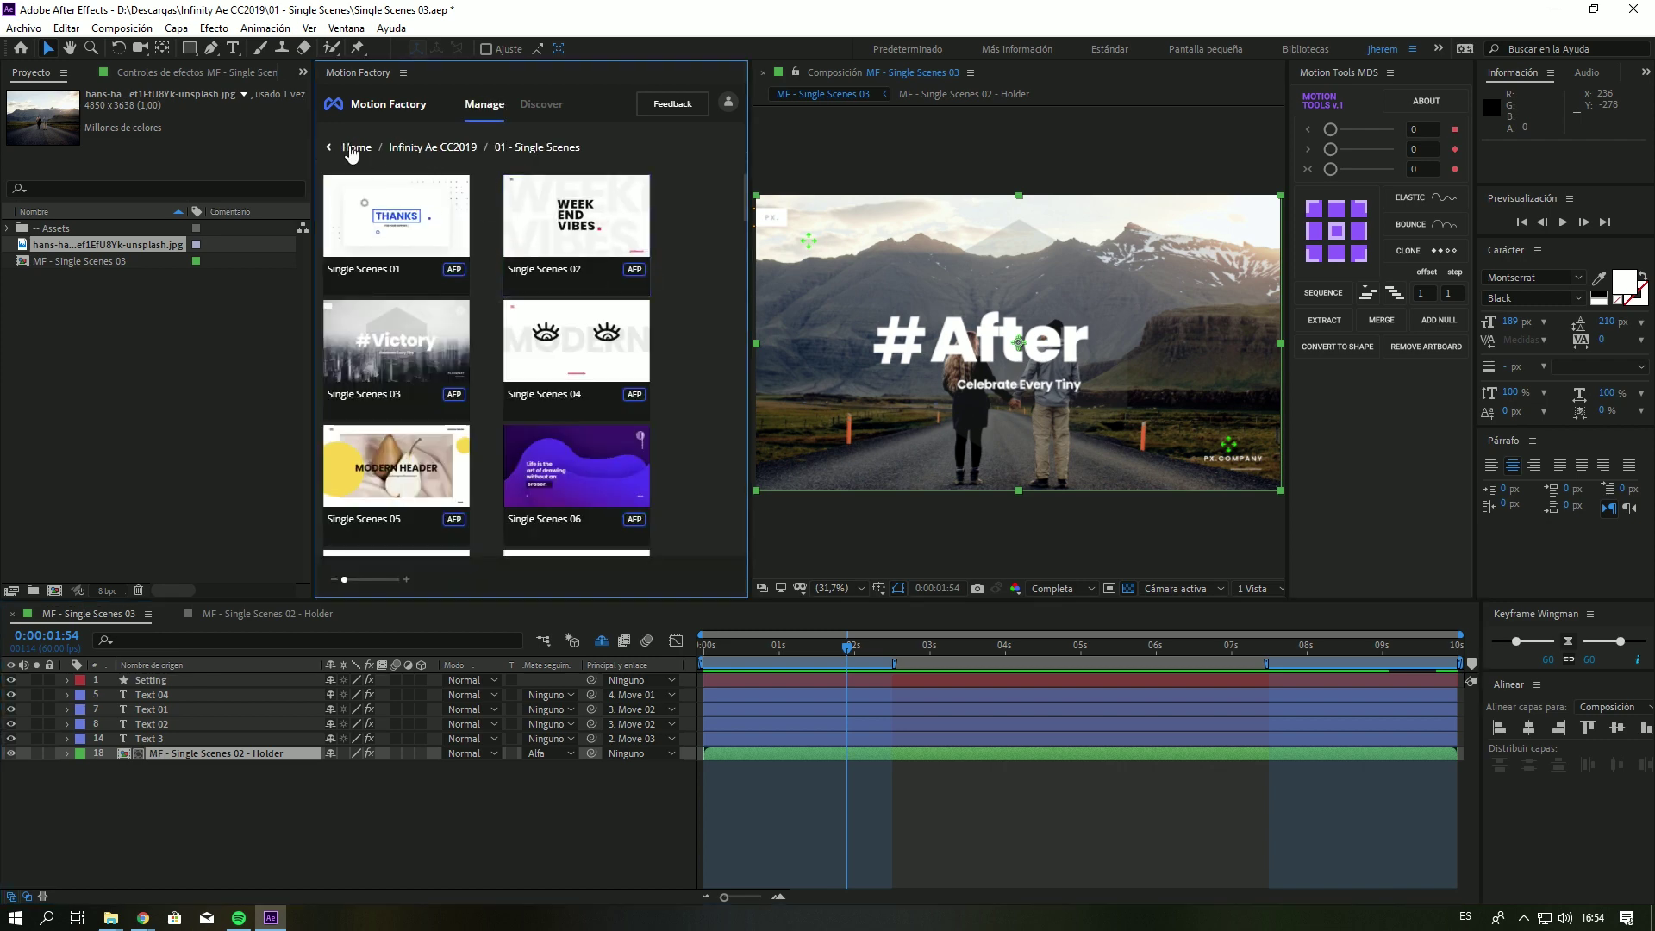
scroll(510, 453, "down", 4)
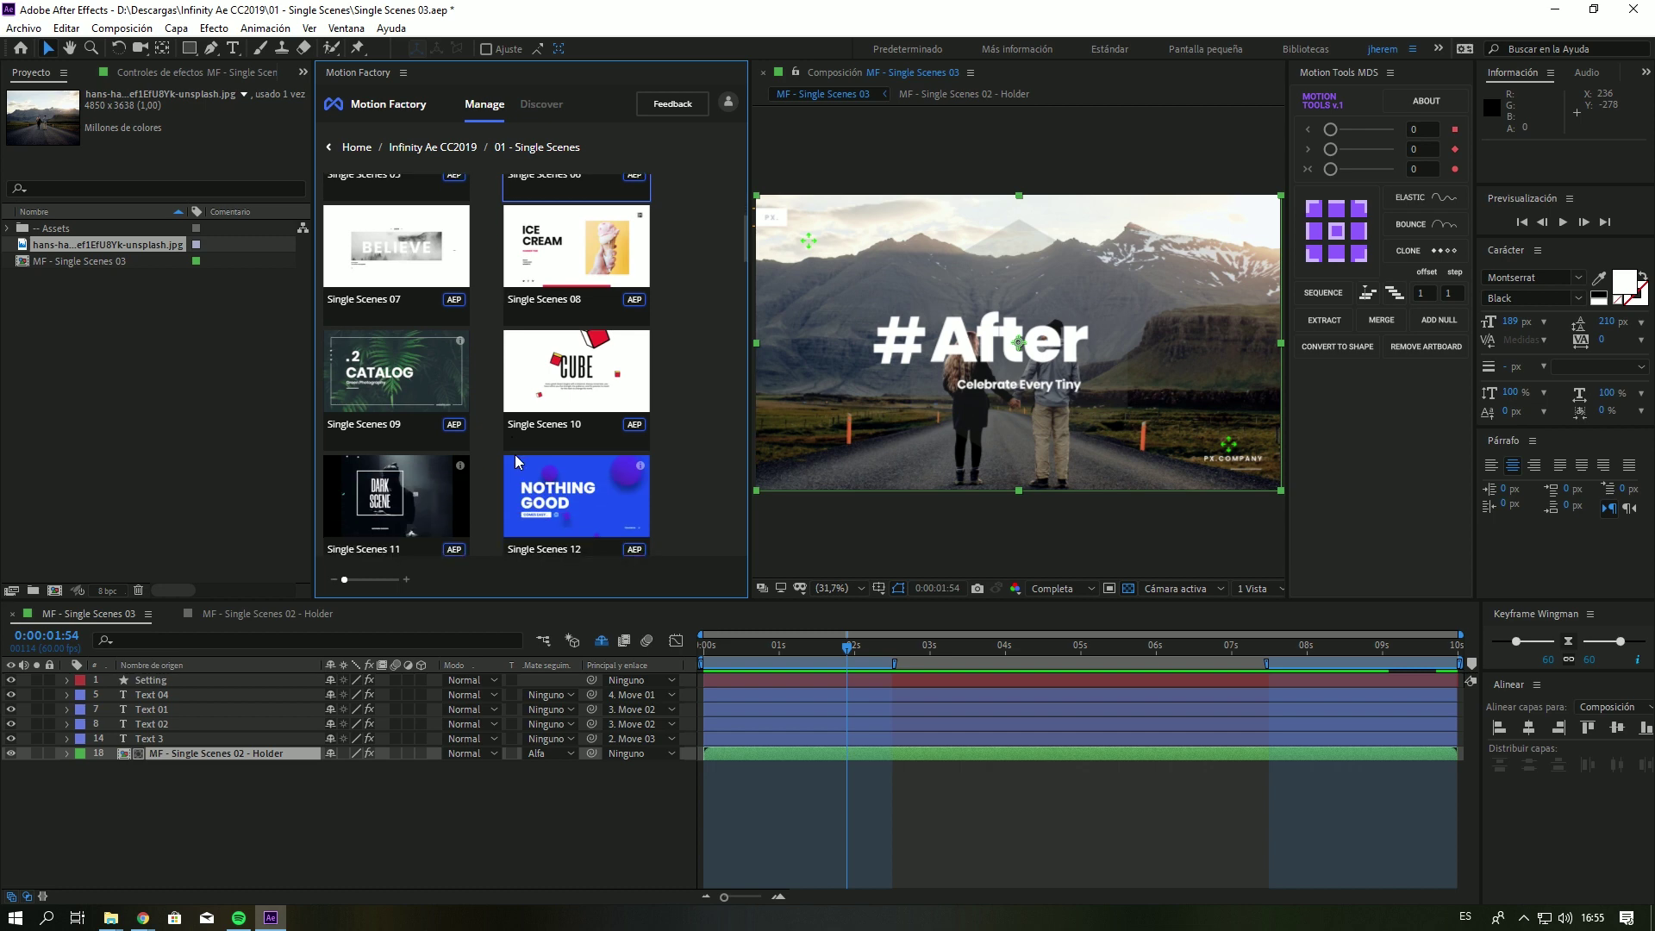
scroll(517, 457, "down", 2)
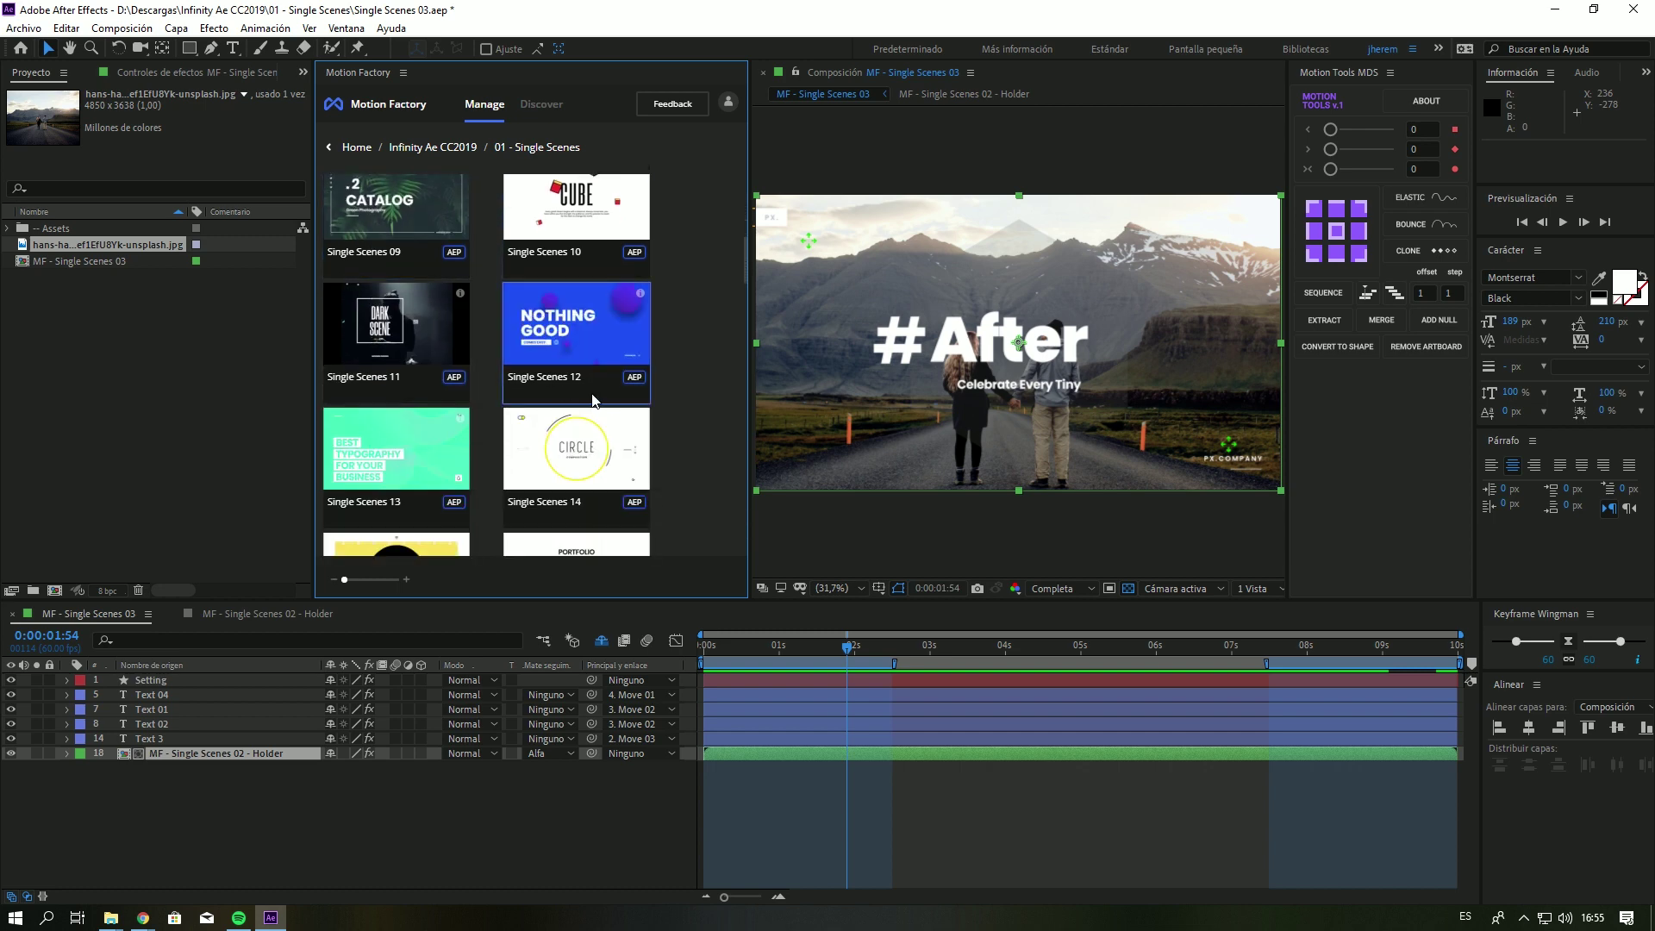
scroll(628, 400, "down", 3)
scroll(518, 328, "down", 2)
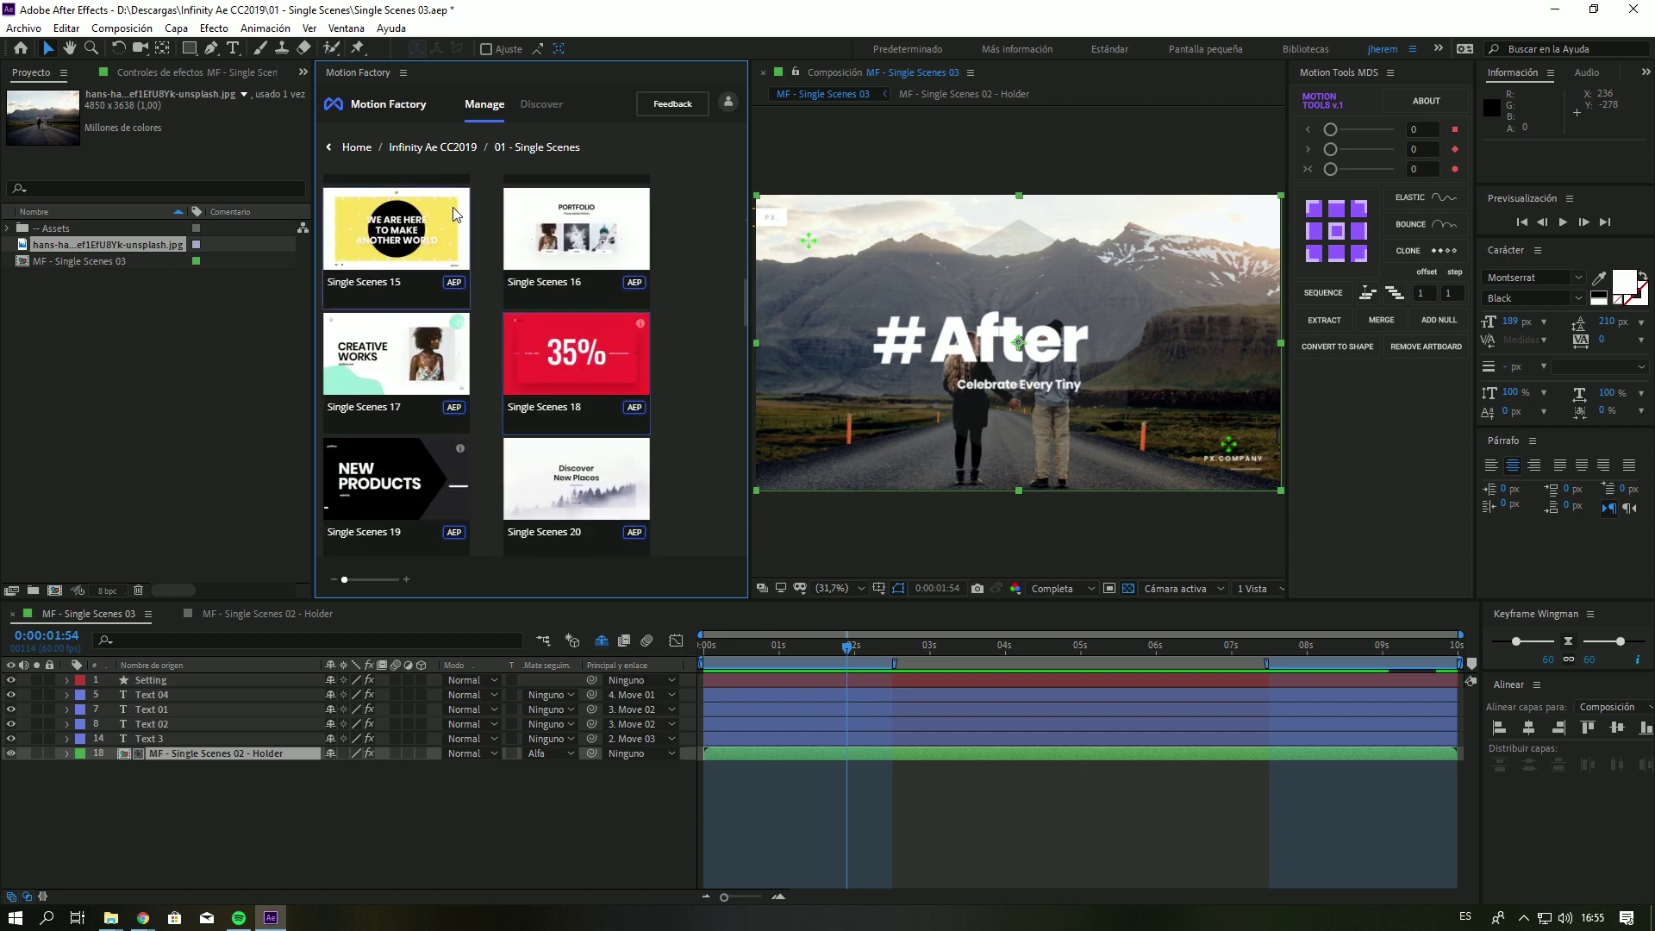
left_click(442, 148)
scroll(521, 374, "up", 5)
scroll(521, 375, "up", 2)
left_click(607, 241)
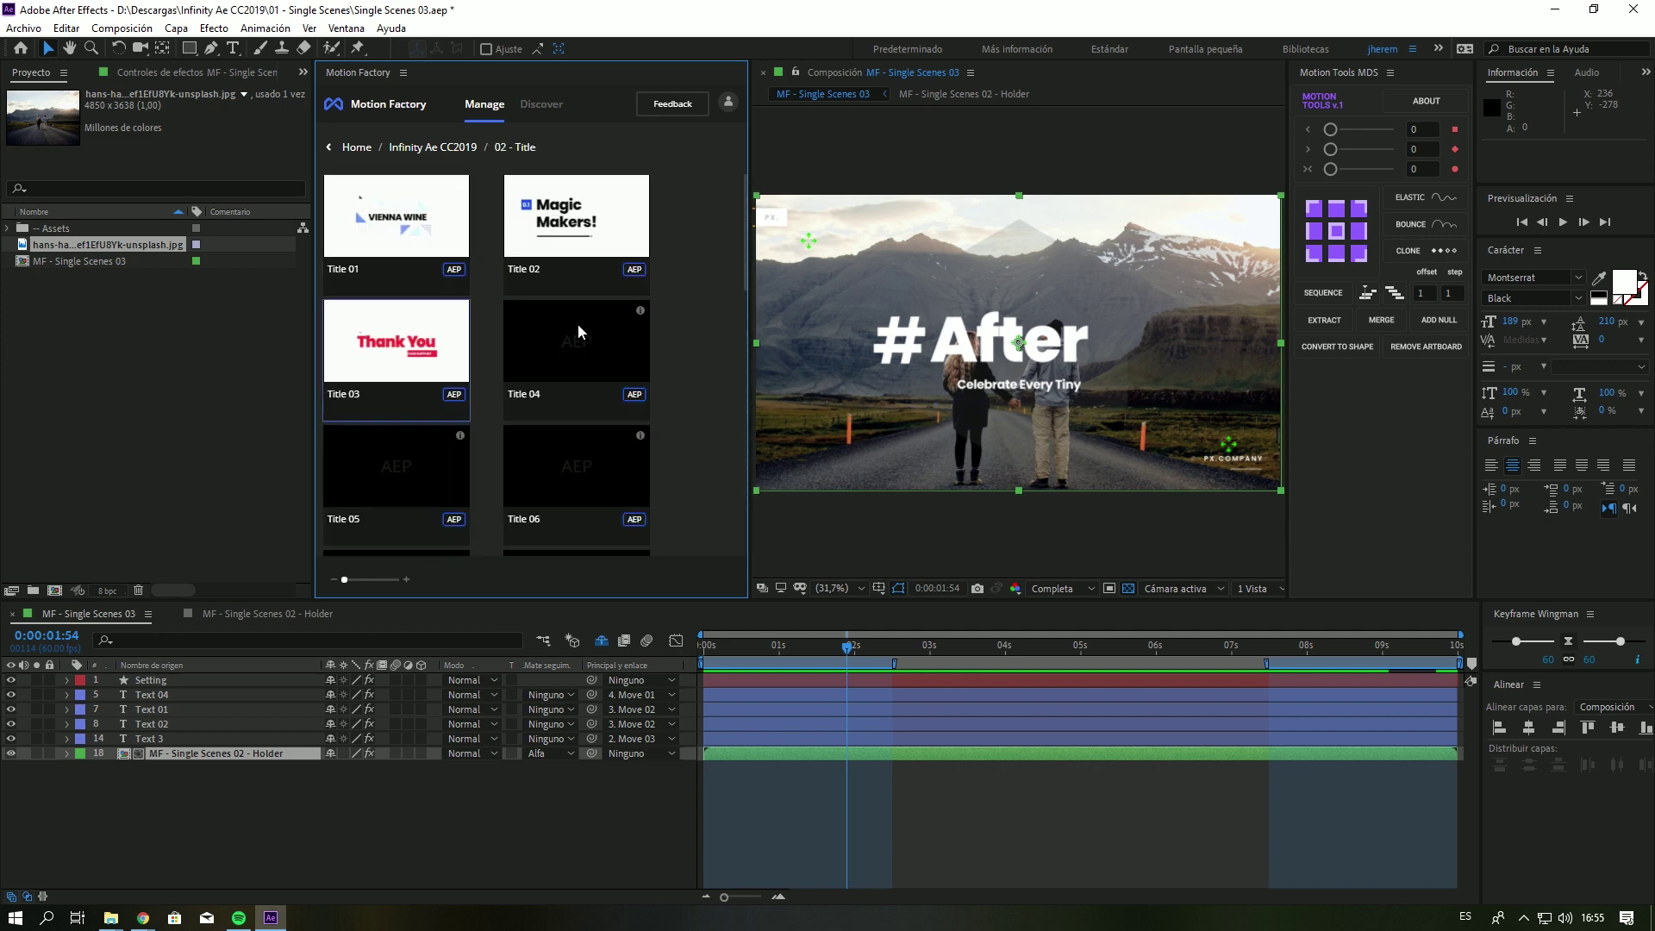
scroll(607, 477, "down", 3)
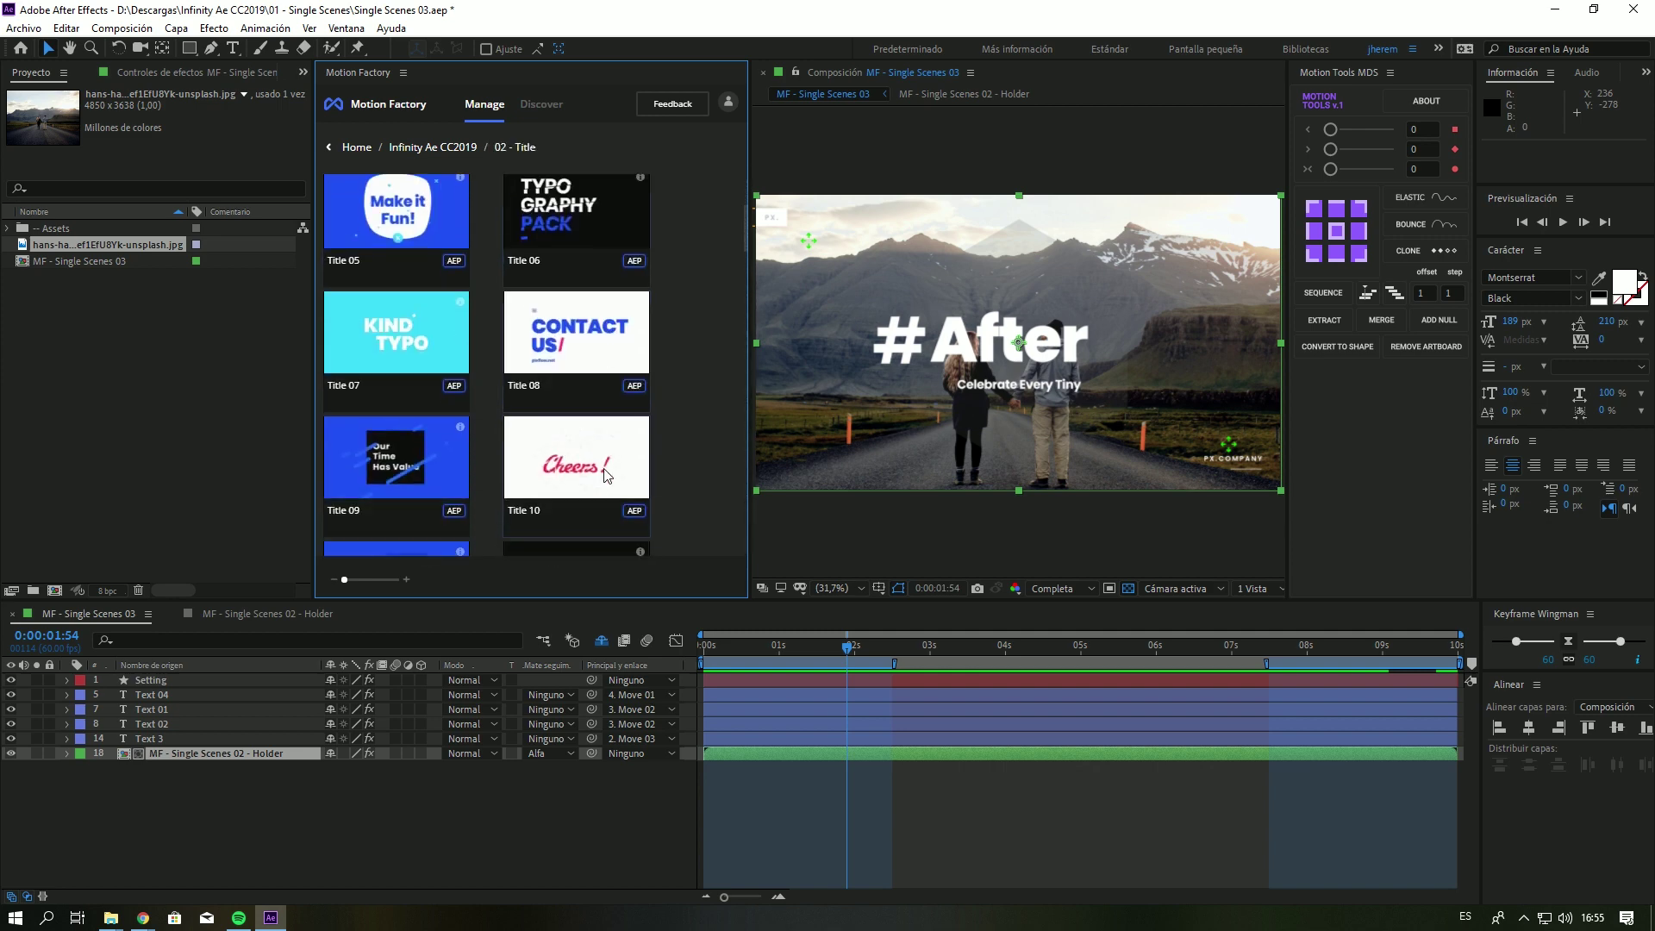
scroll(604, 457, "down", 2)
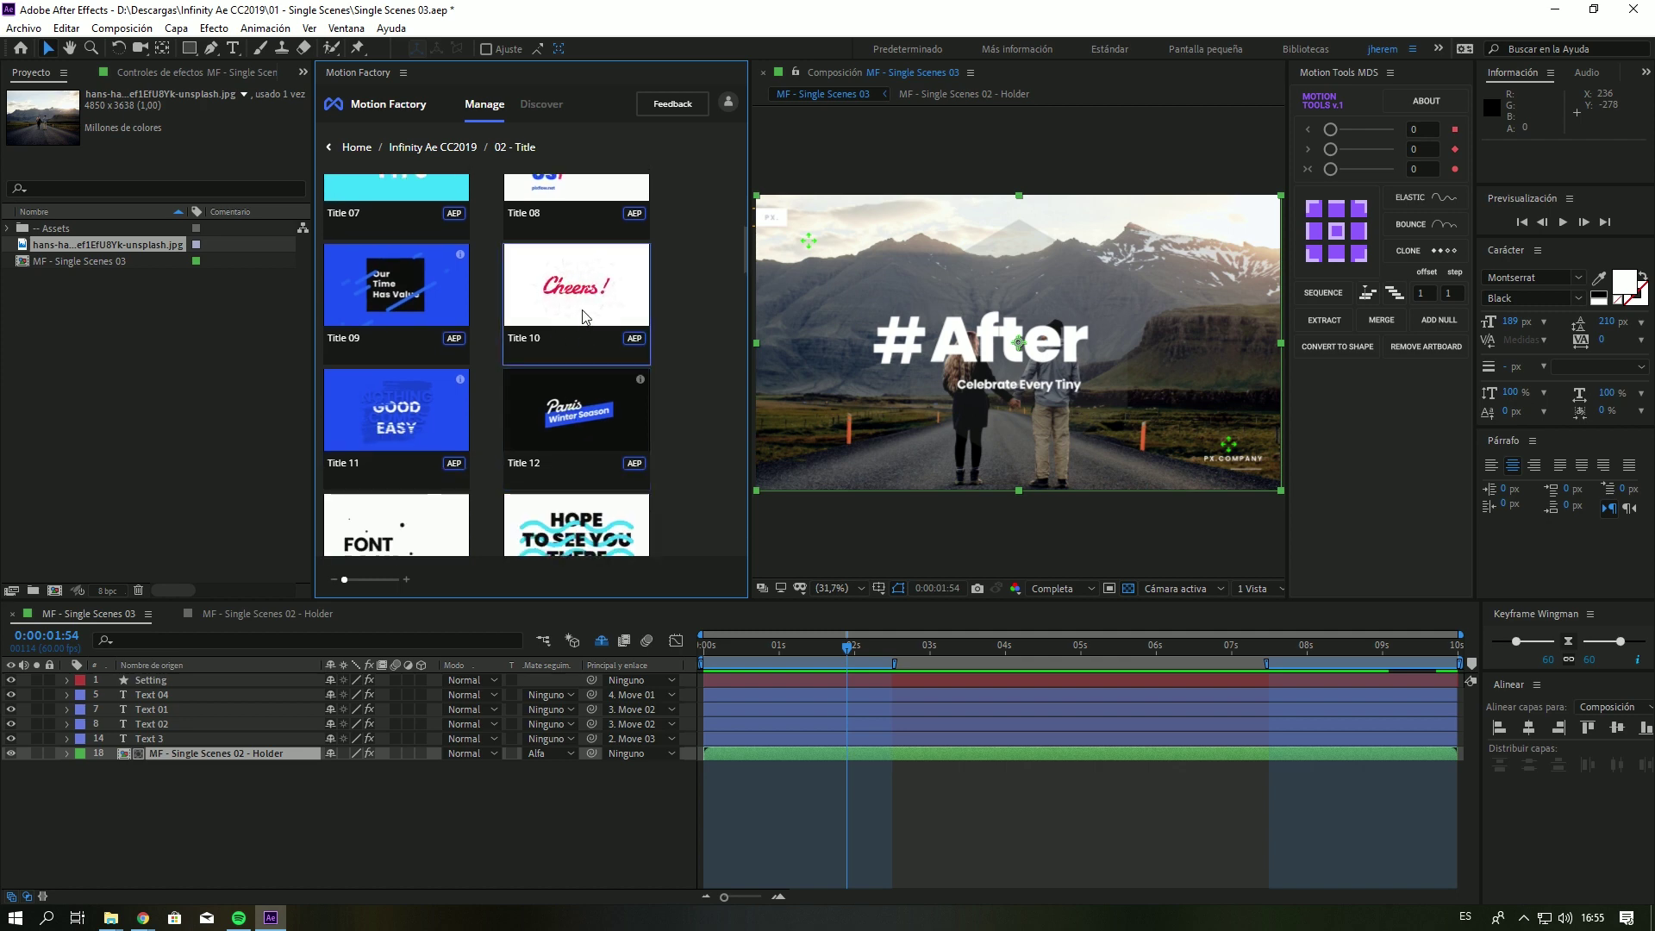
scroll(534, 371, "down", 2)
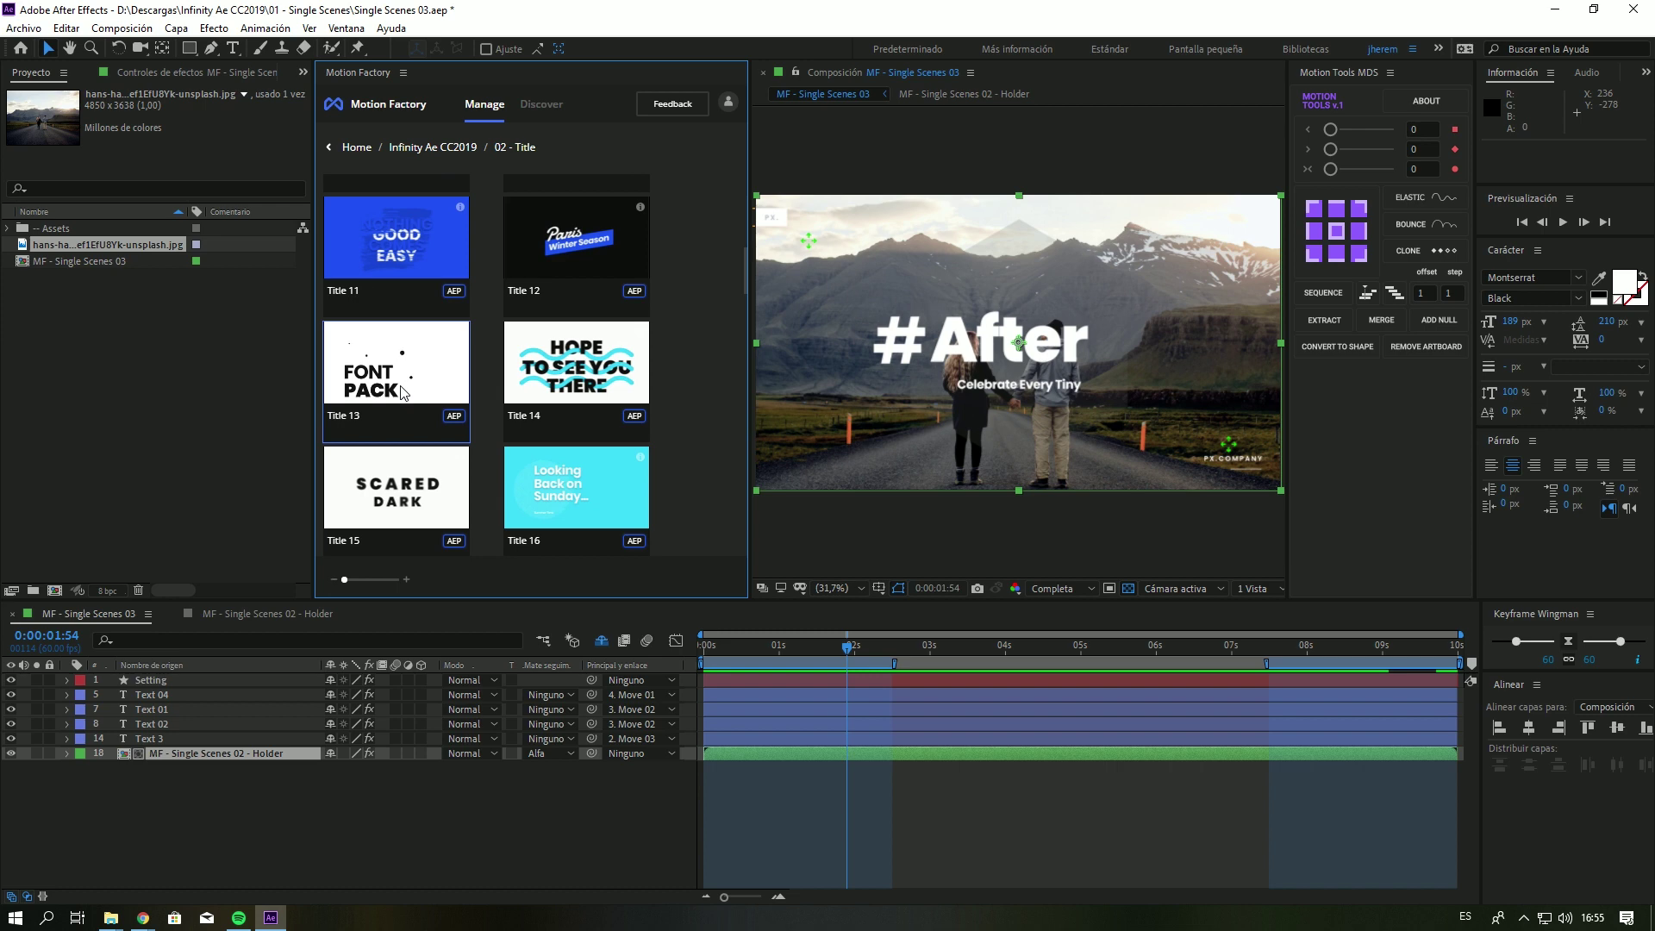
scroll(404, 392, "down", 2)
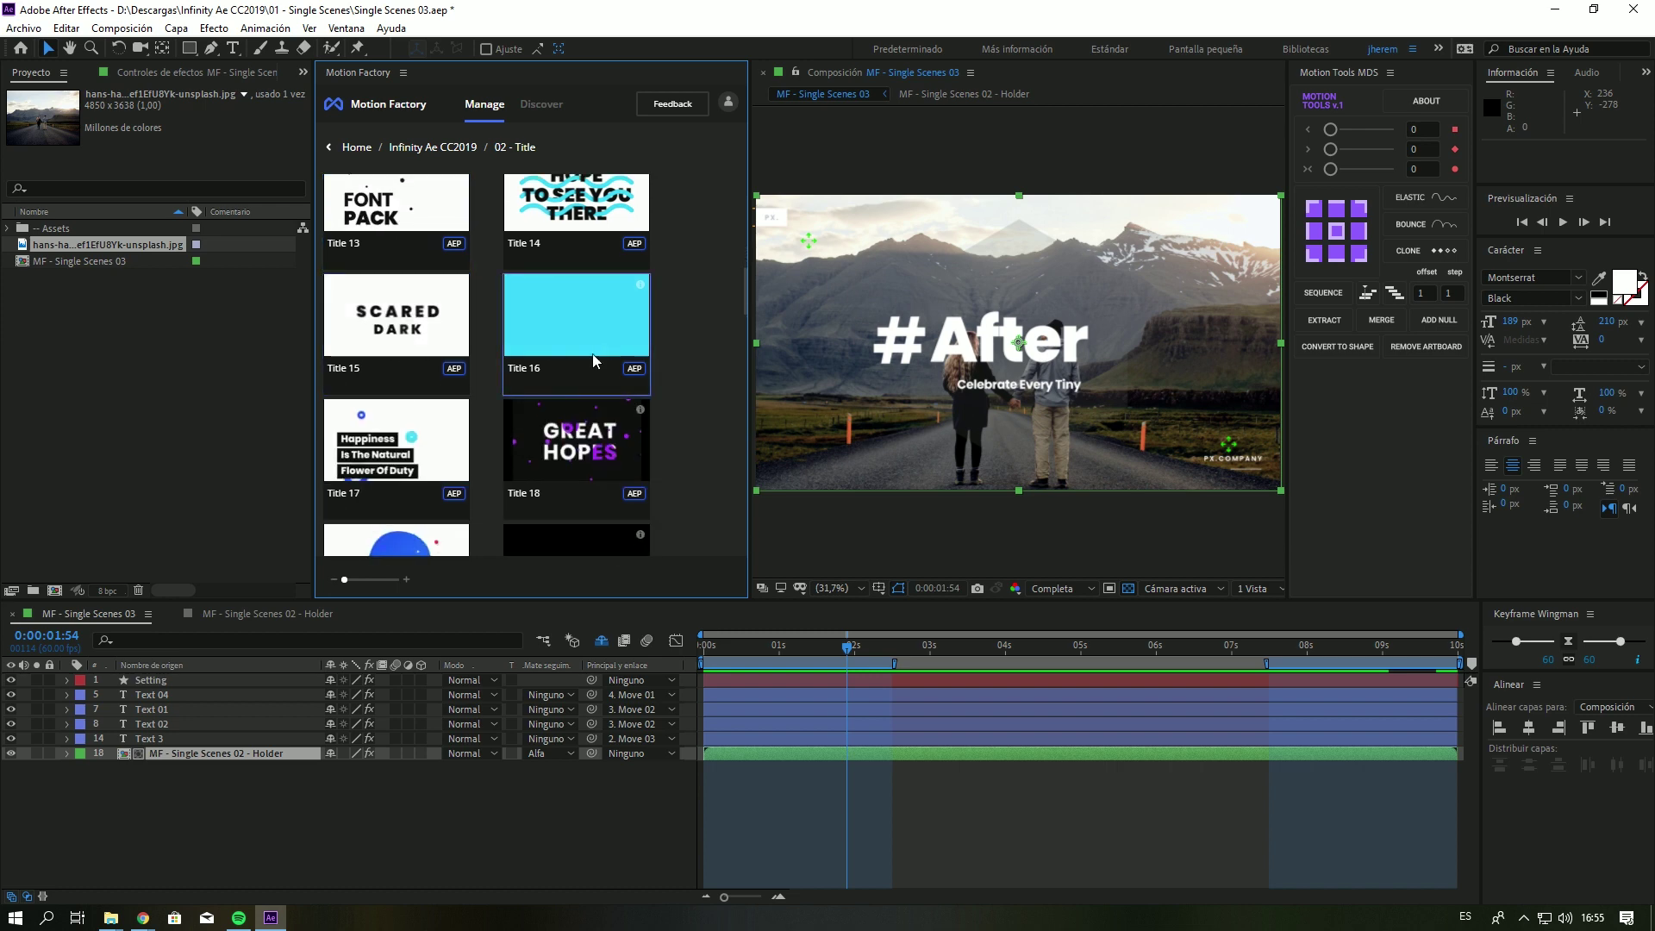
scroll(593, 354, "down", 1)
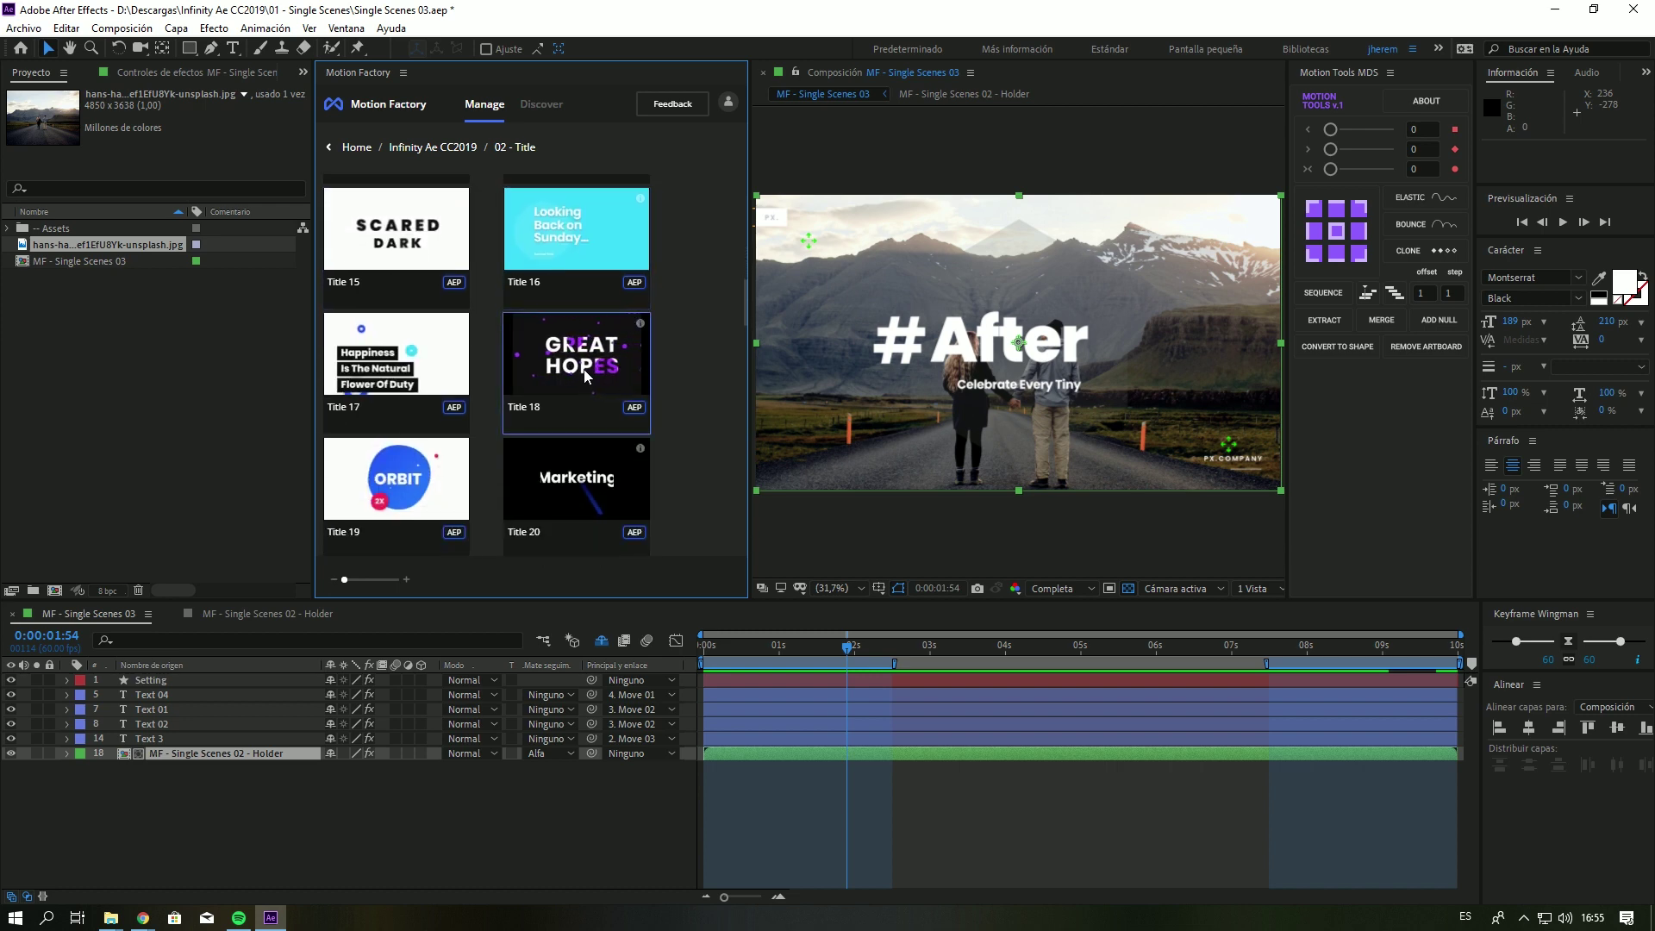
Open the Title 18 template, answer the save prompt, and scrub through its GREAT HOPES animation.
right_click(577, 366)
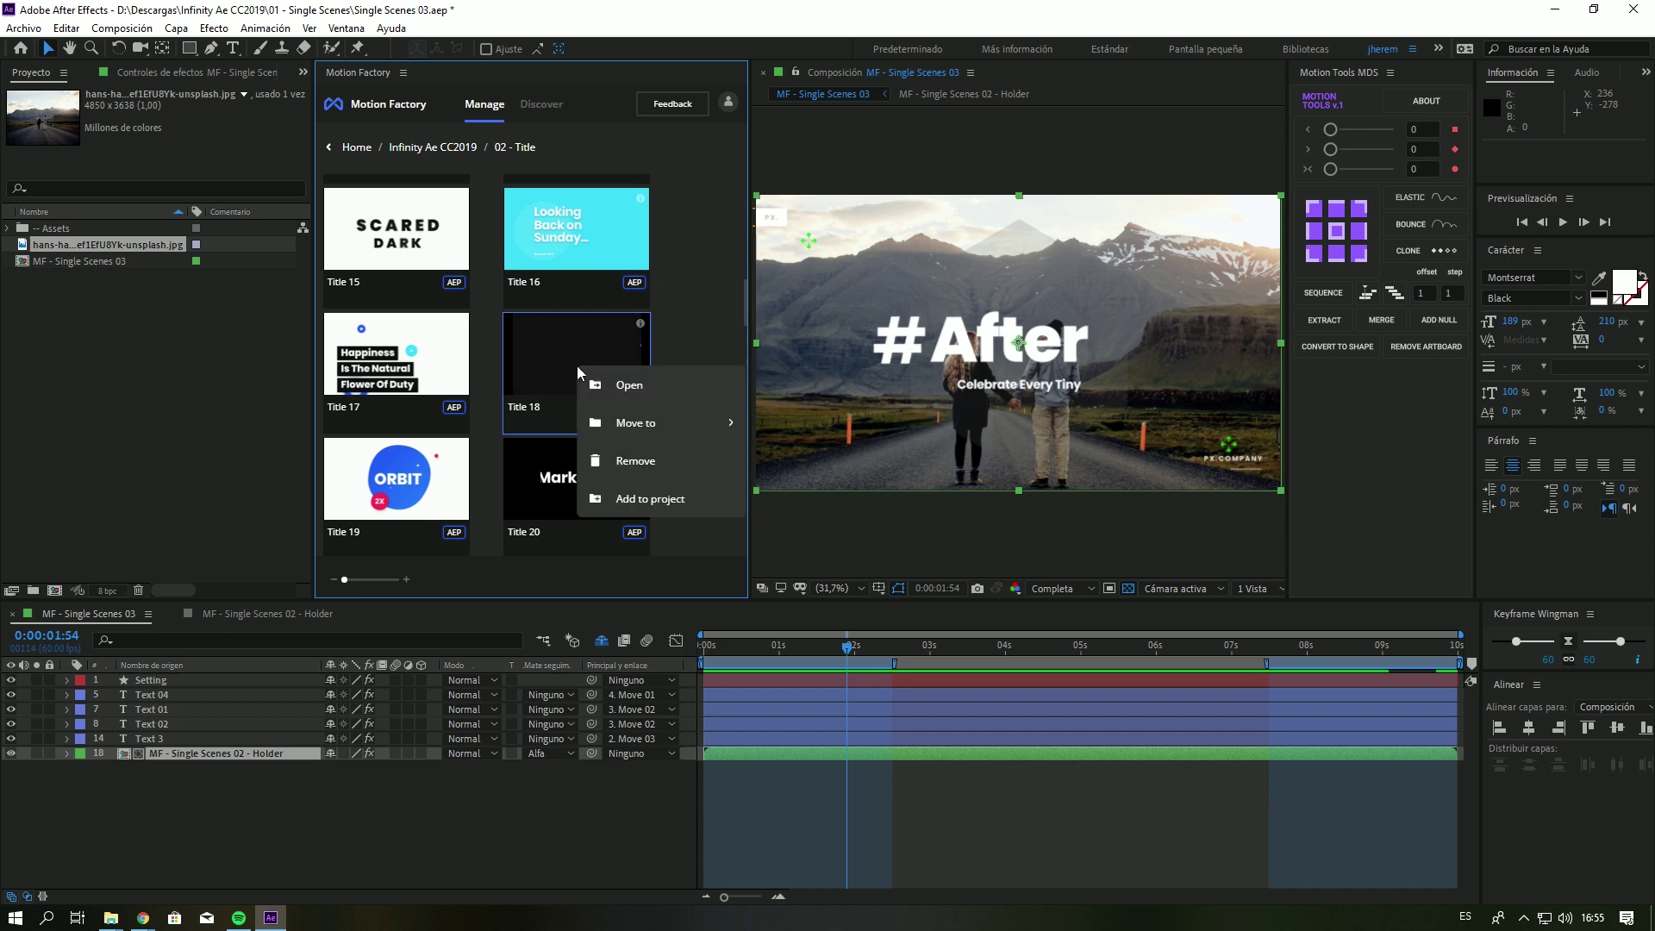
left_click(626, 386)
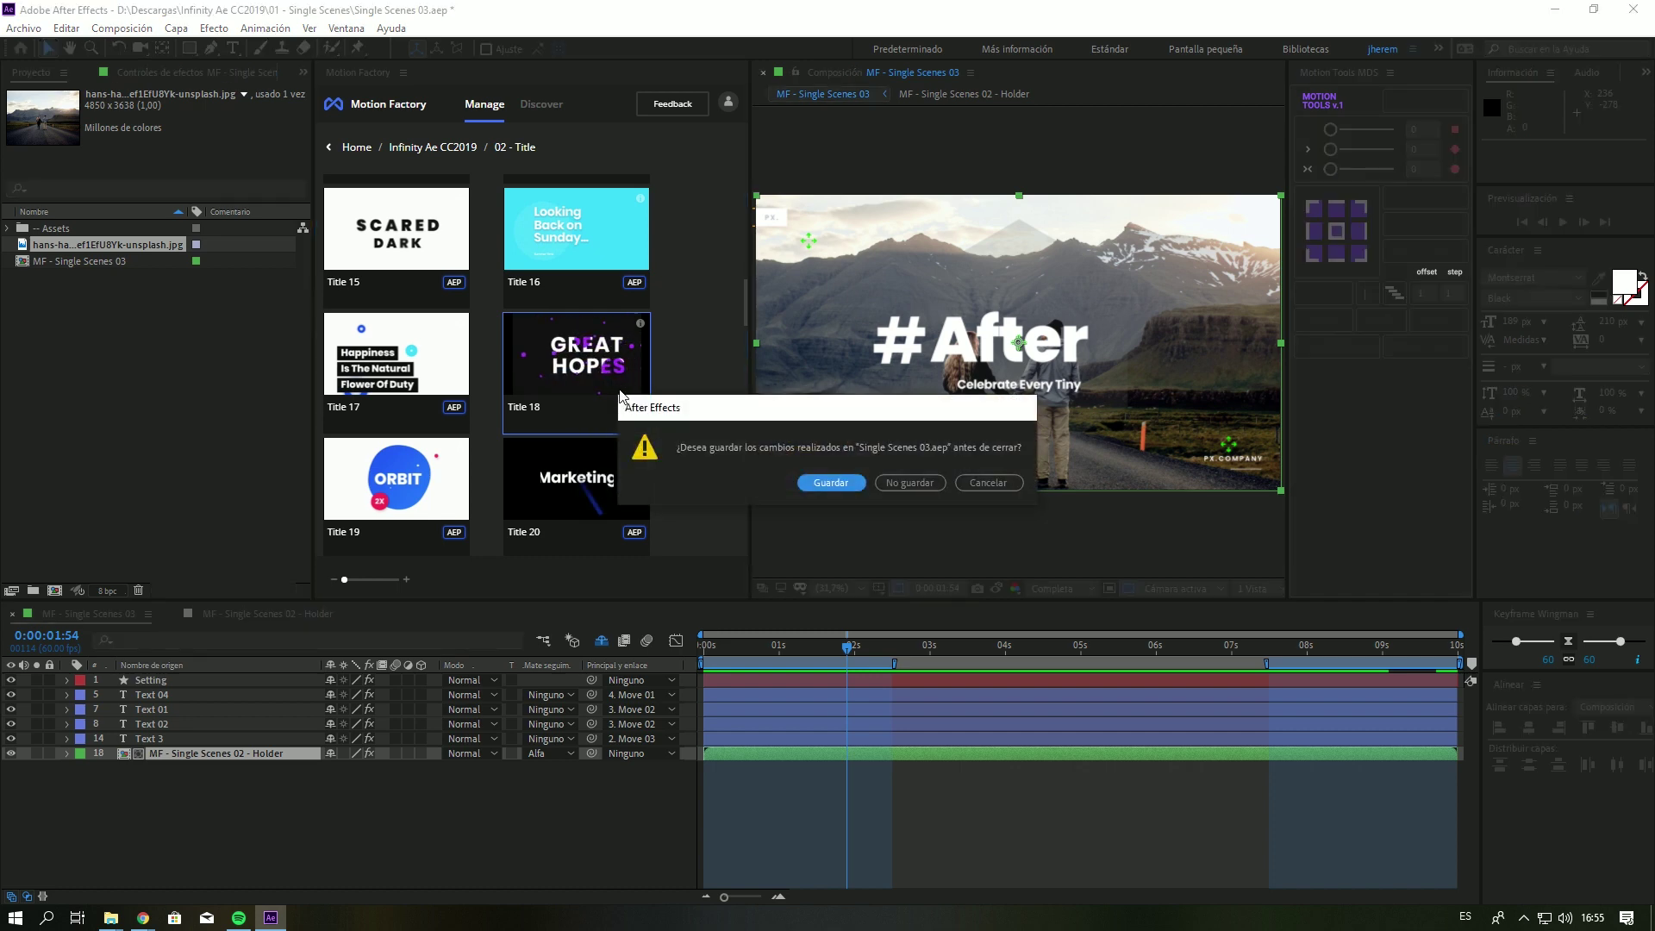
left_click(916, 482)
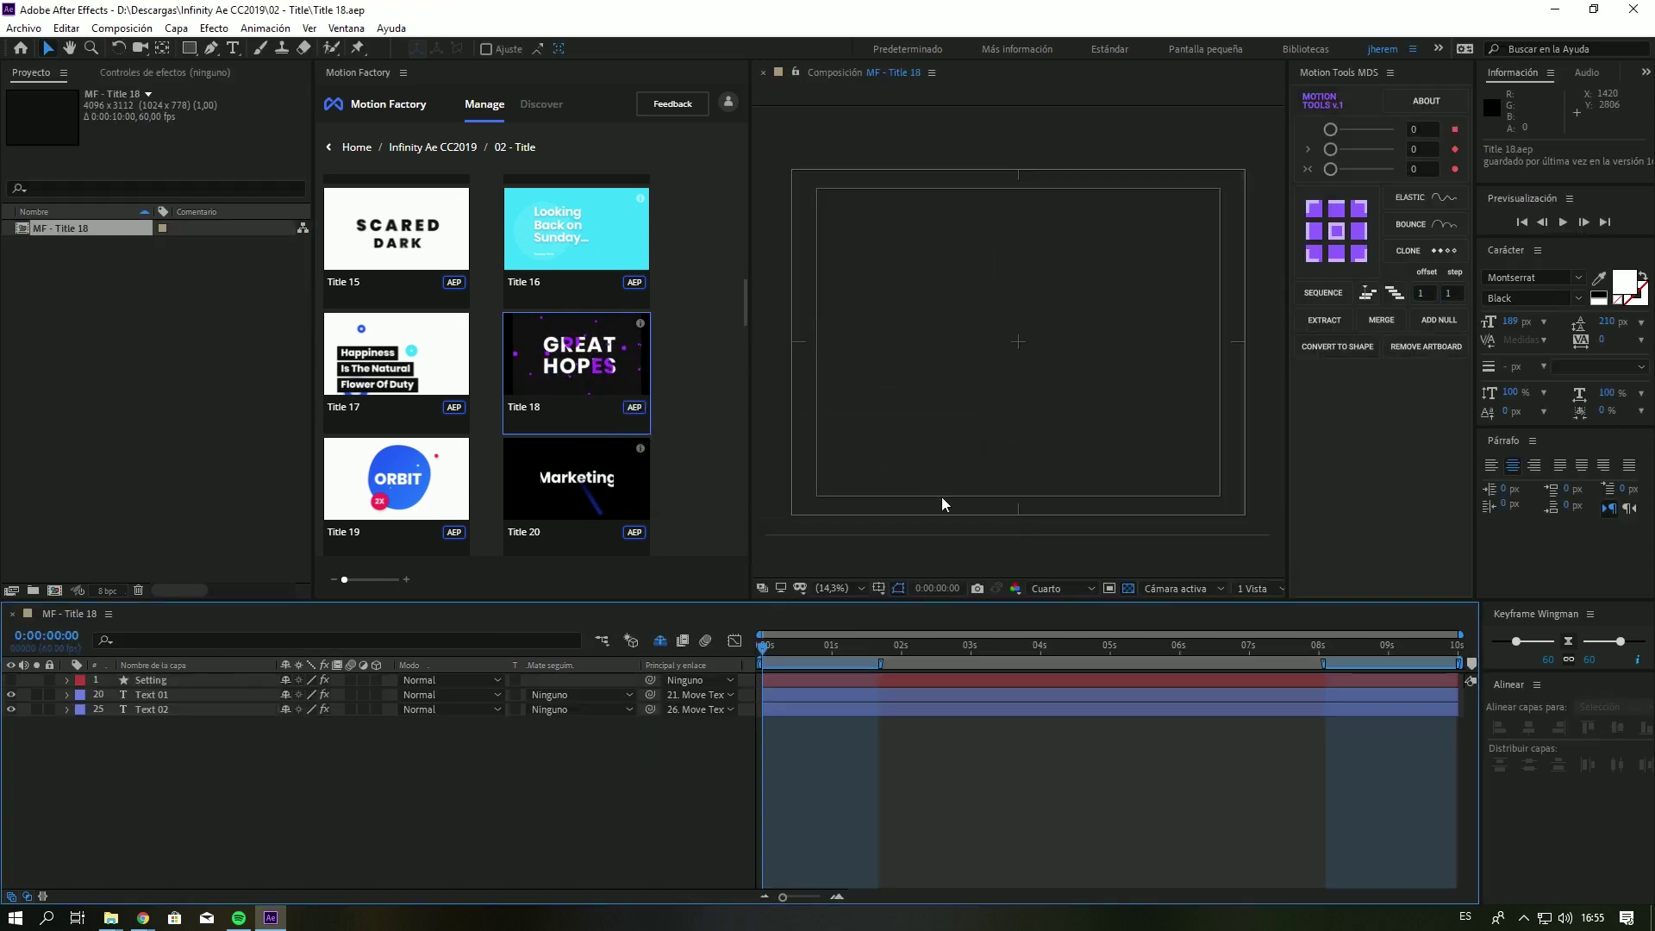
left_click(900, 653)
left_click_drag(910, 651, 1110, 673)
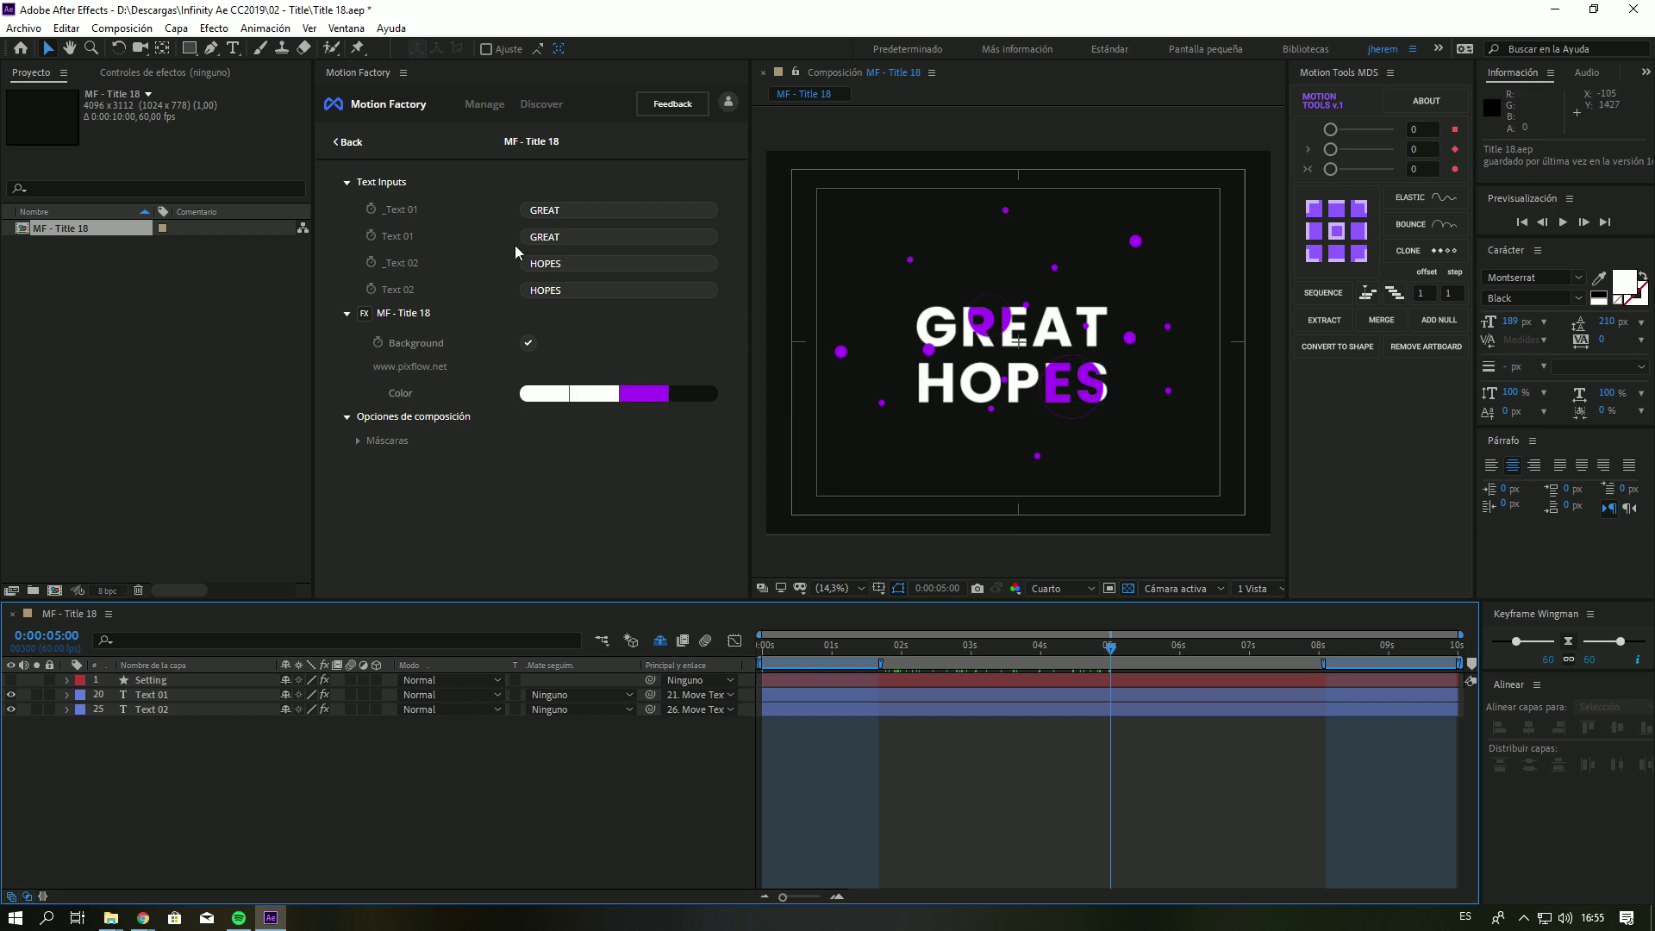
left_click_drag(826, 644, 1398, 696)
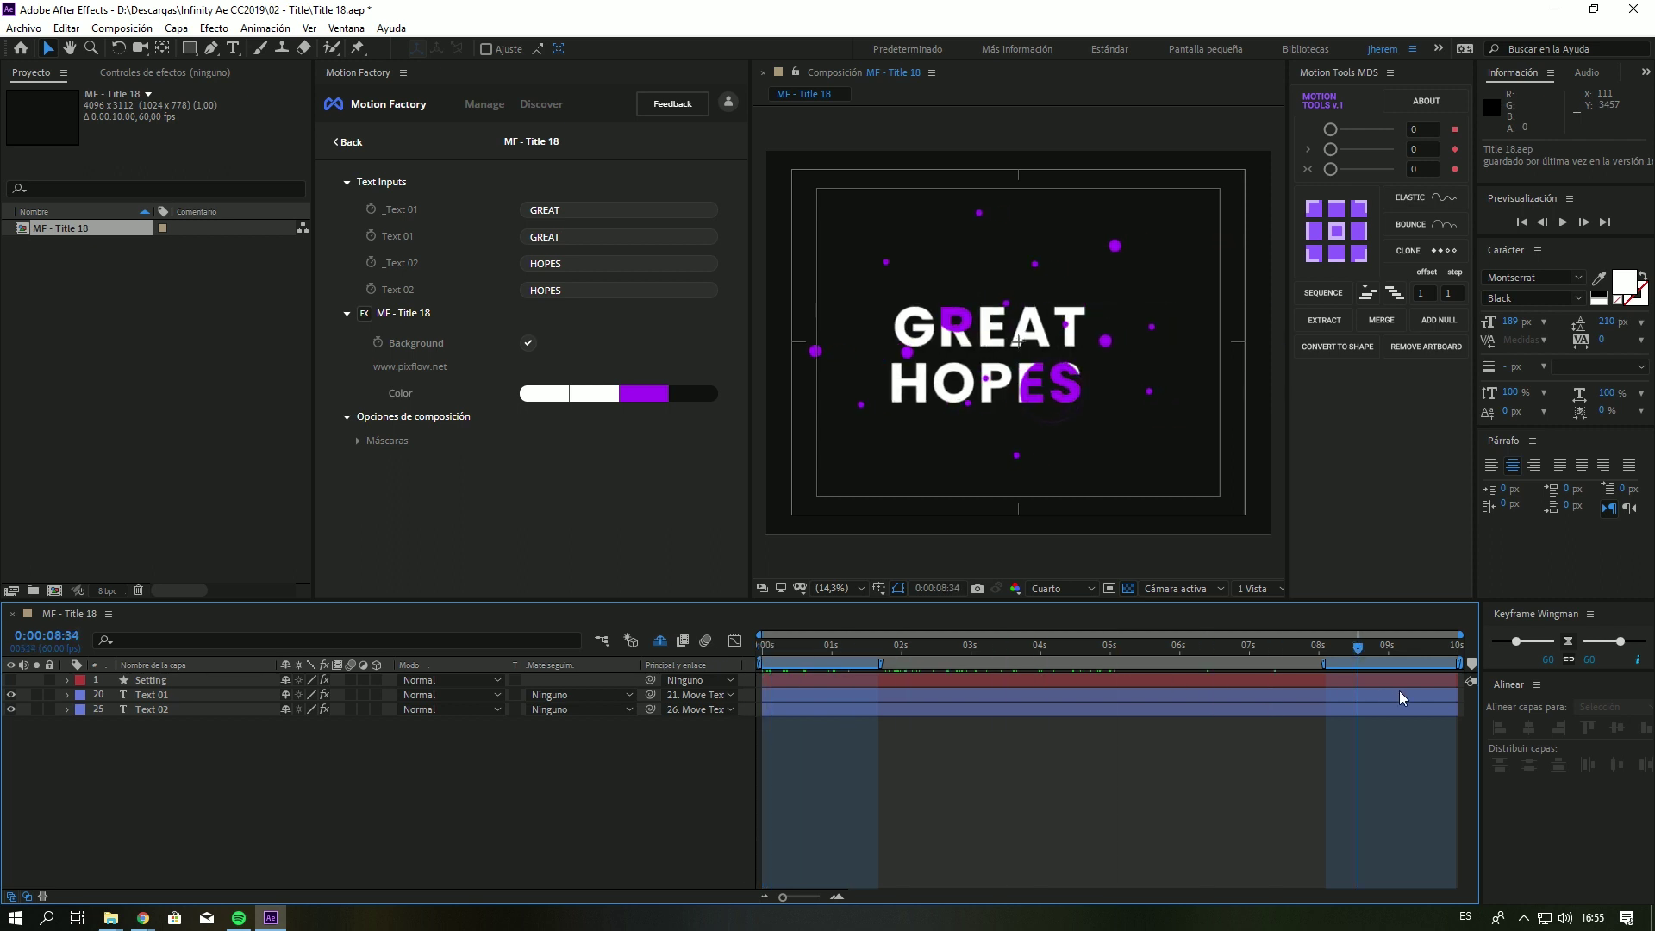
left_click_drag(1398, 697, 1098, 676)
Replace GREAT with TUTS and HOPES with AFTER in the first two text fields.
double_click(570, 239)
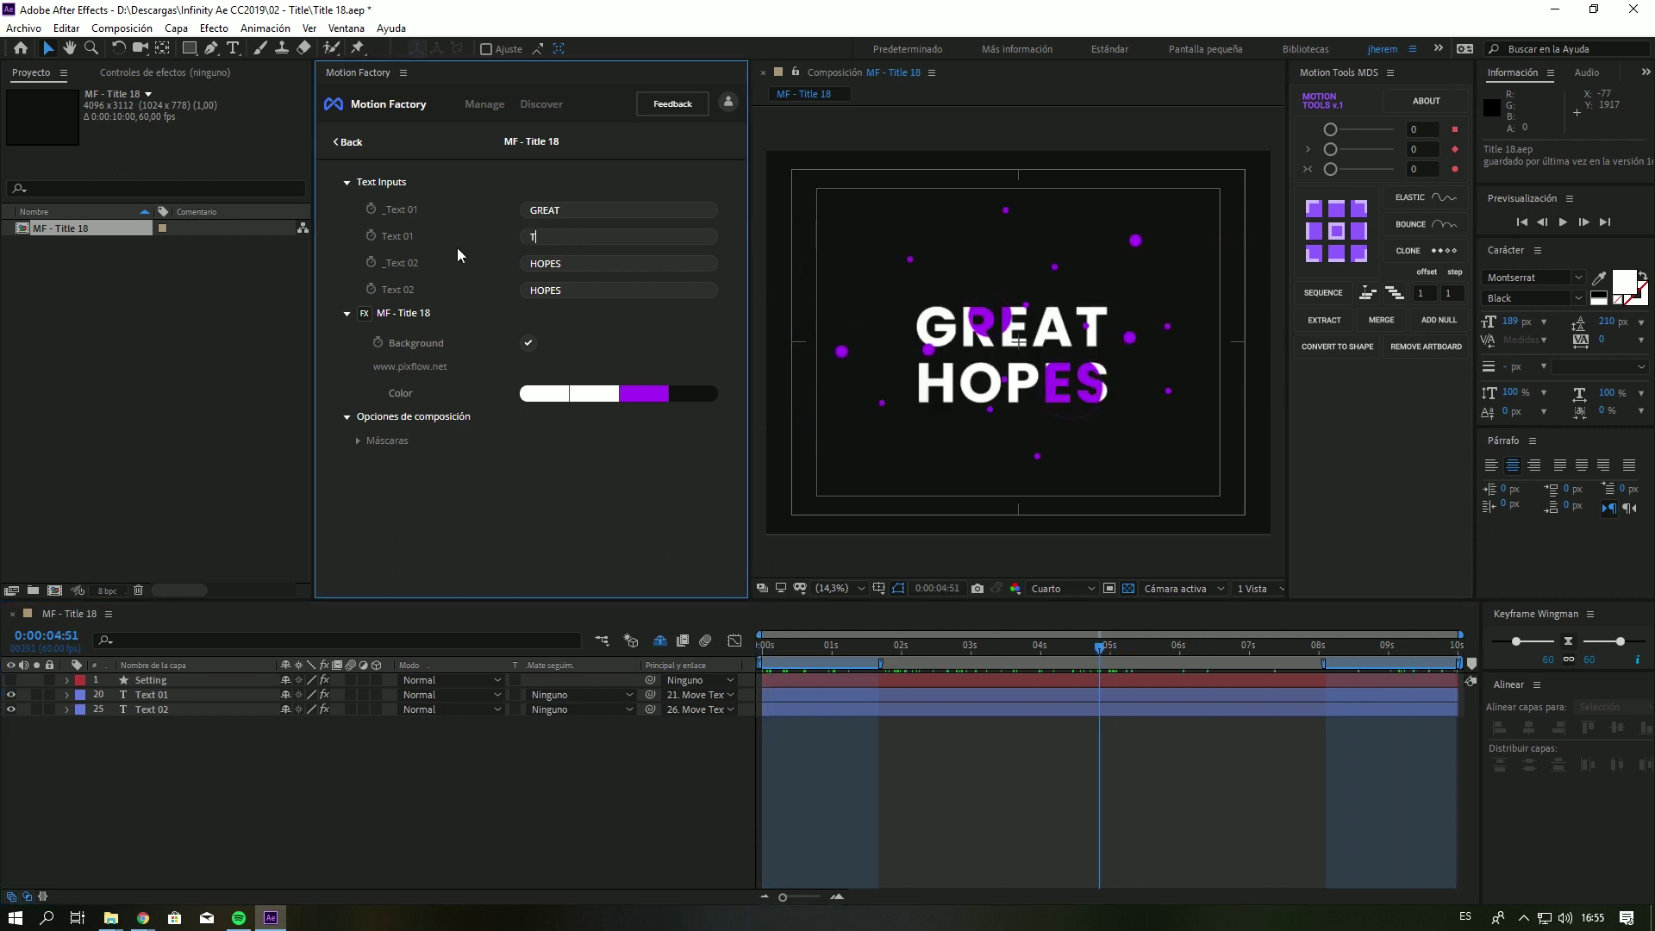
type("TUTS")
double_click(615, 264)
type("A")
key("Caps_Lock")
type("FTER")
key("Caps_Lock")
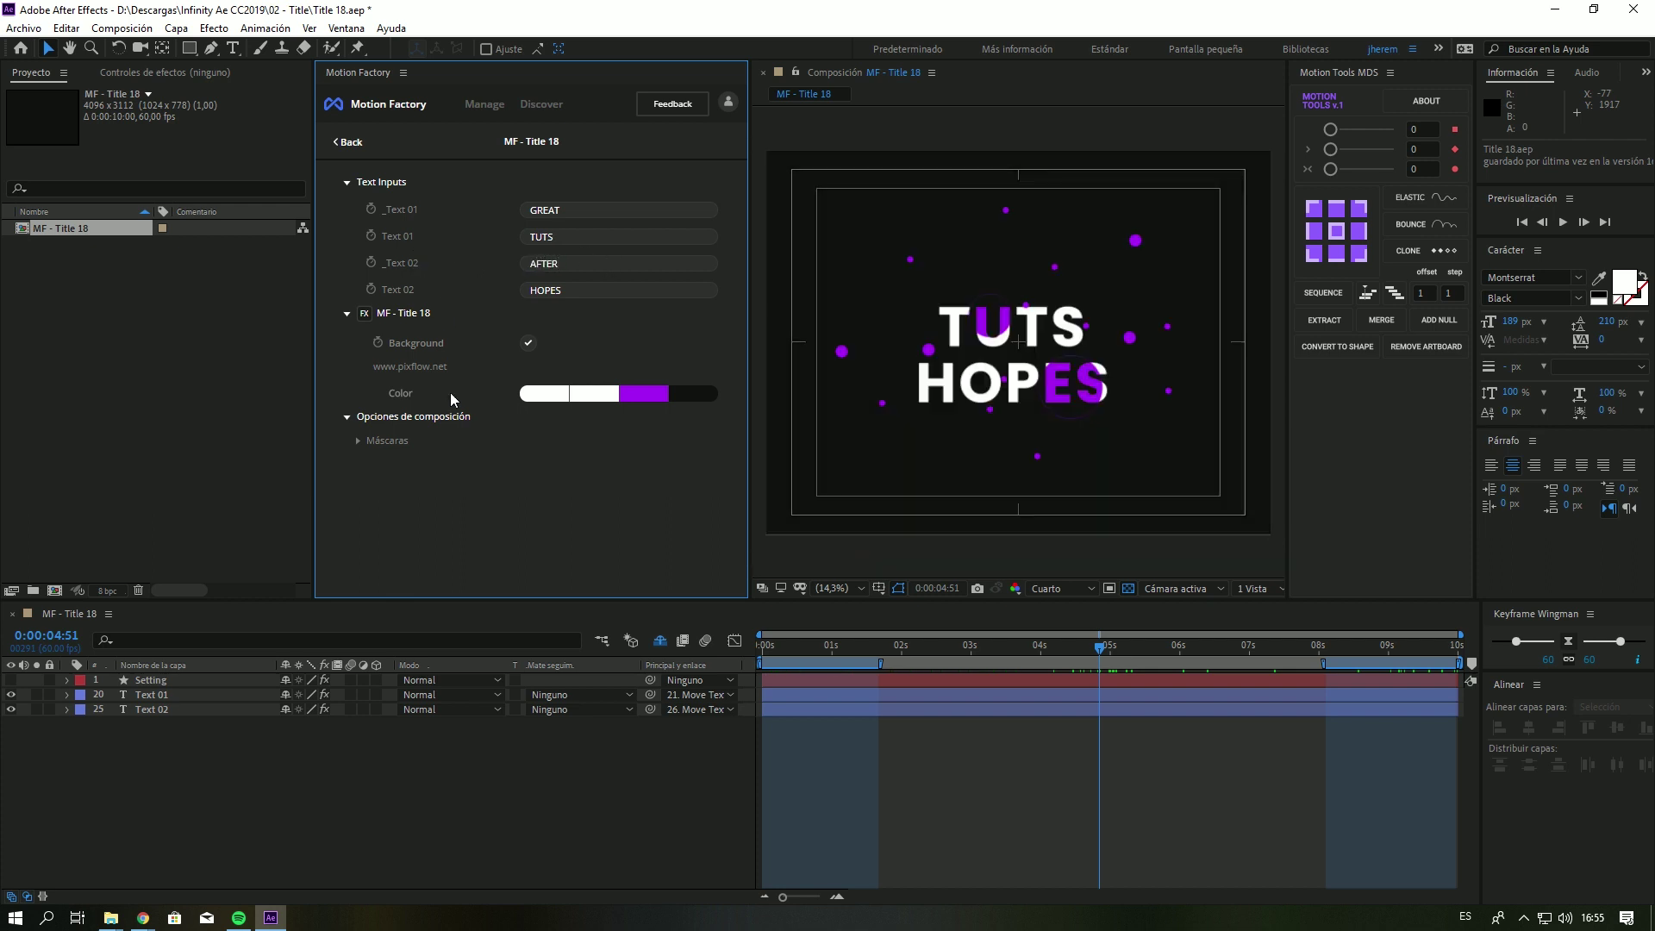
Change the remaining fields to AFTER and TUTS, then return to frame 0:00:04:11.
double_click(579, 292)
type("A")
key("Caps_Lock")
type("FTER")
double_click(576, 215)
type("TUTS")
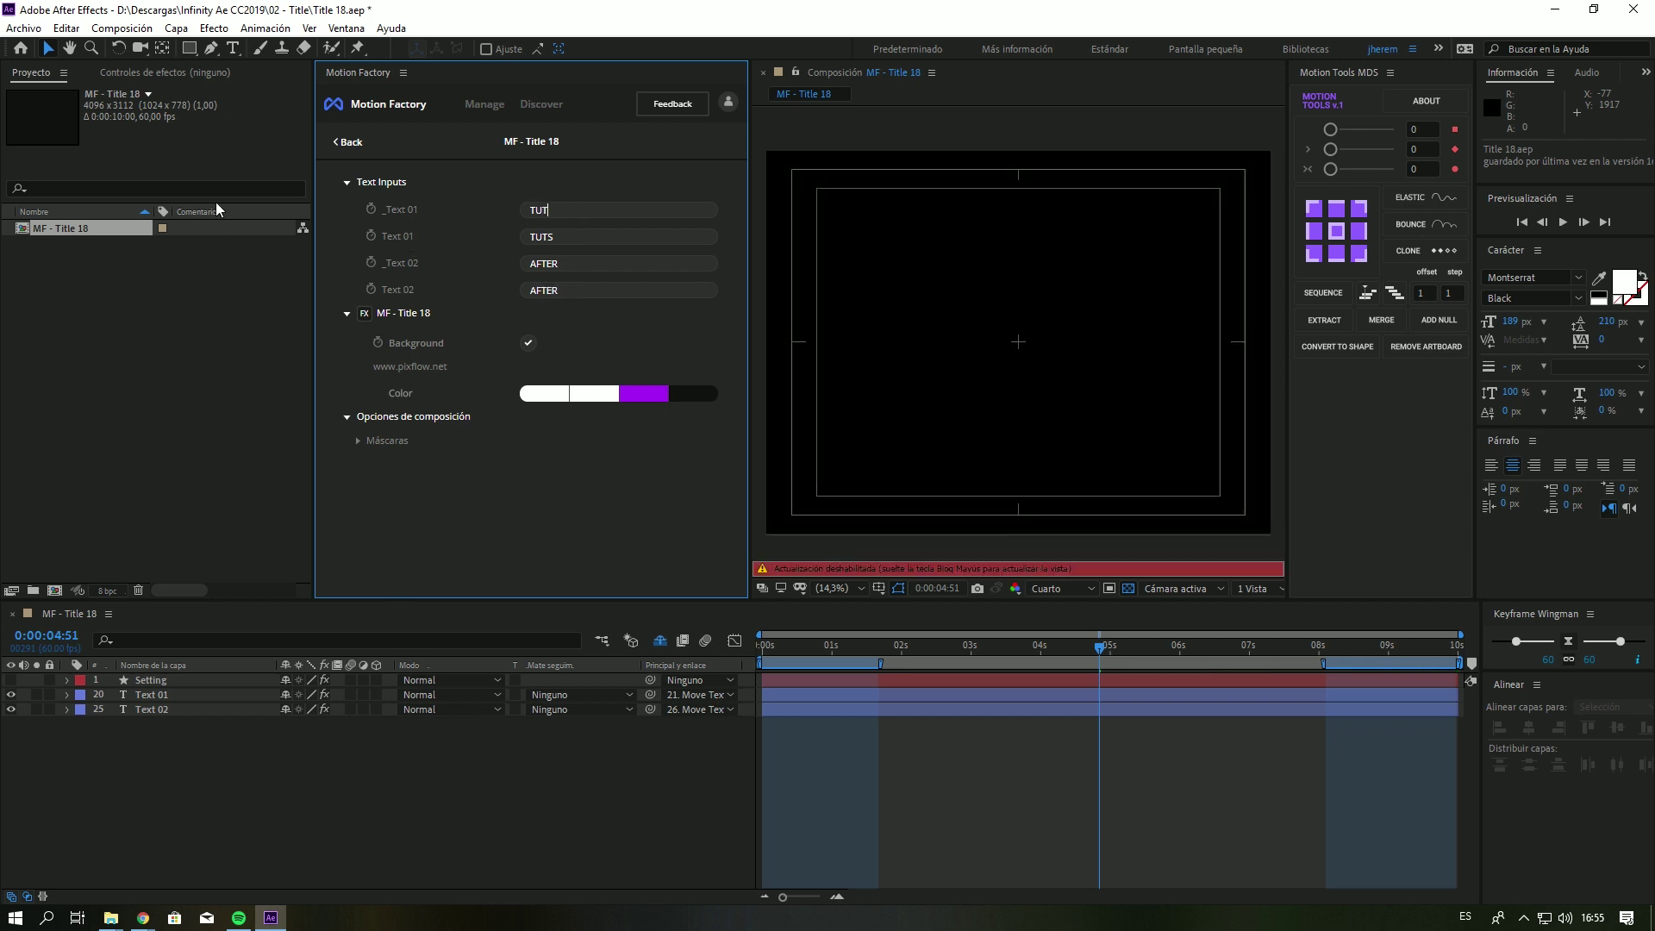
key("Tab")
key("Caps_Lock")
left_click(620, 748)
left_click_drag(1091, 649, 1054, 649)
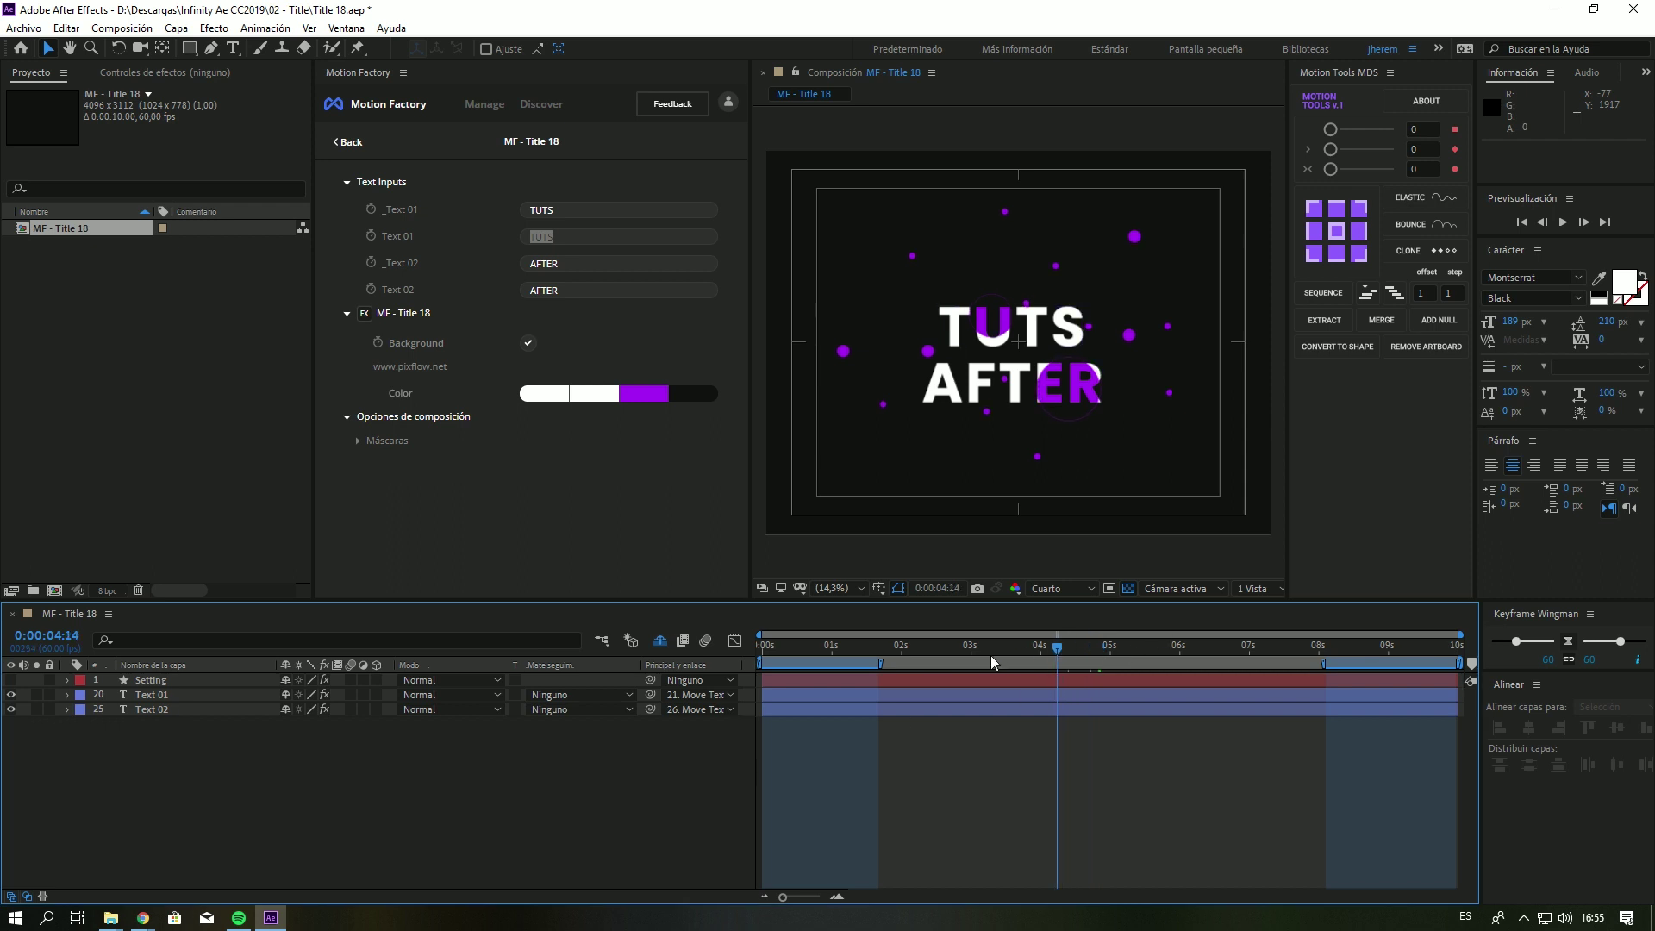
Change the purple accent colour to cyan and scrub ahead to check the title.
left_click(642, 396)
left_click(257, 210)
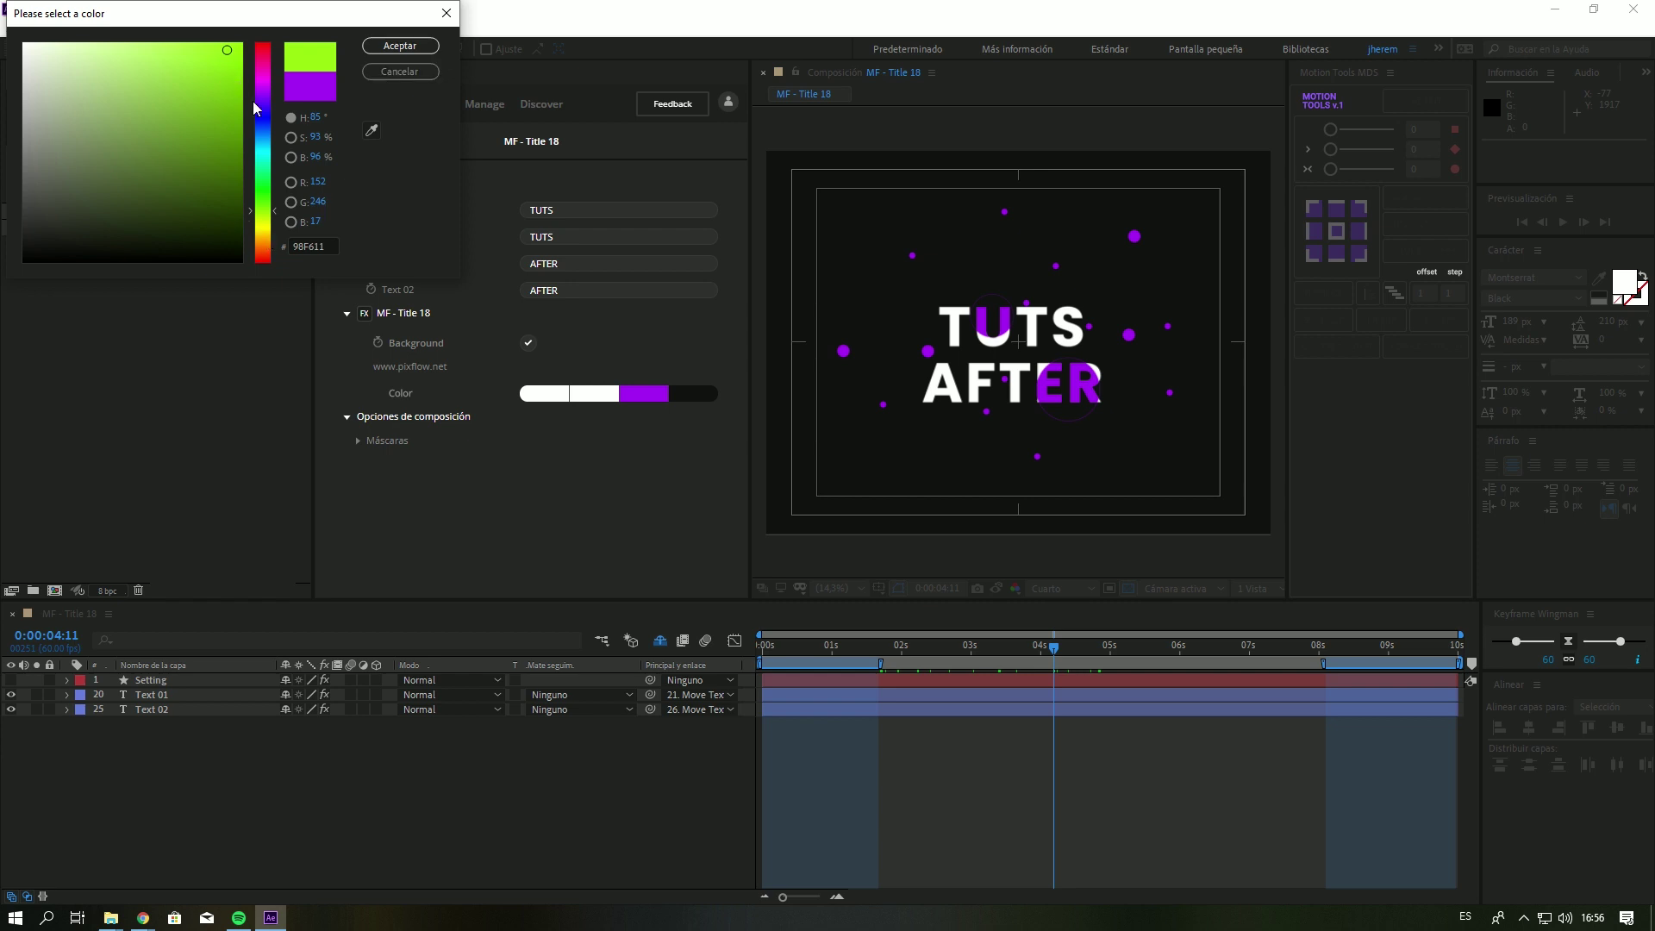
left_click(264, 161)
left_click(399, 46)
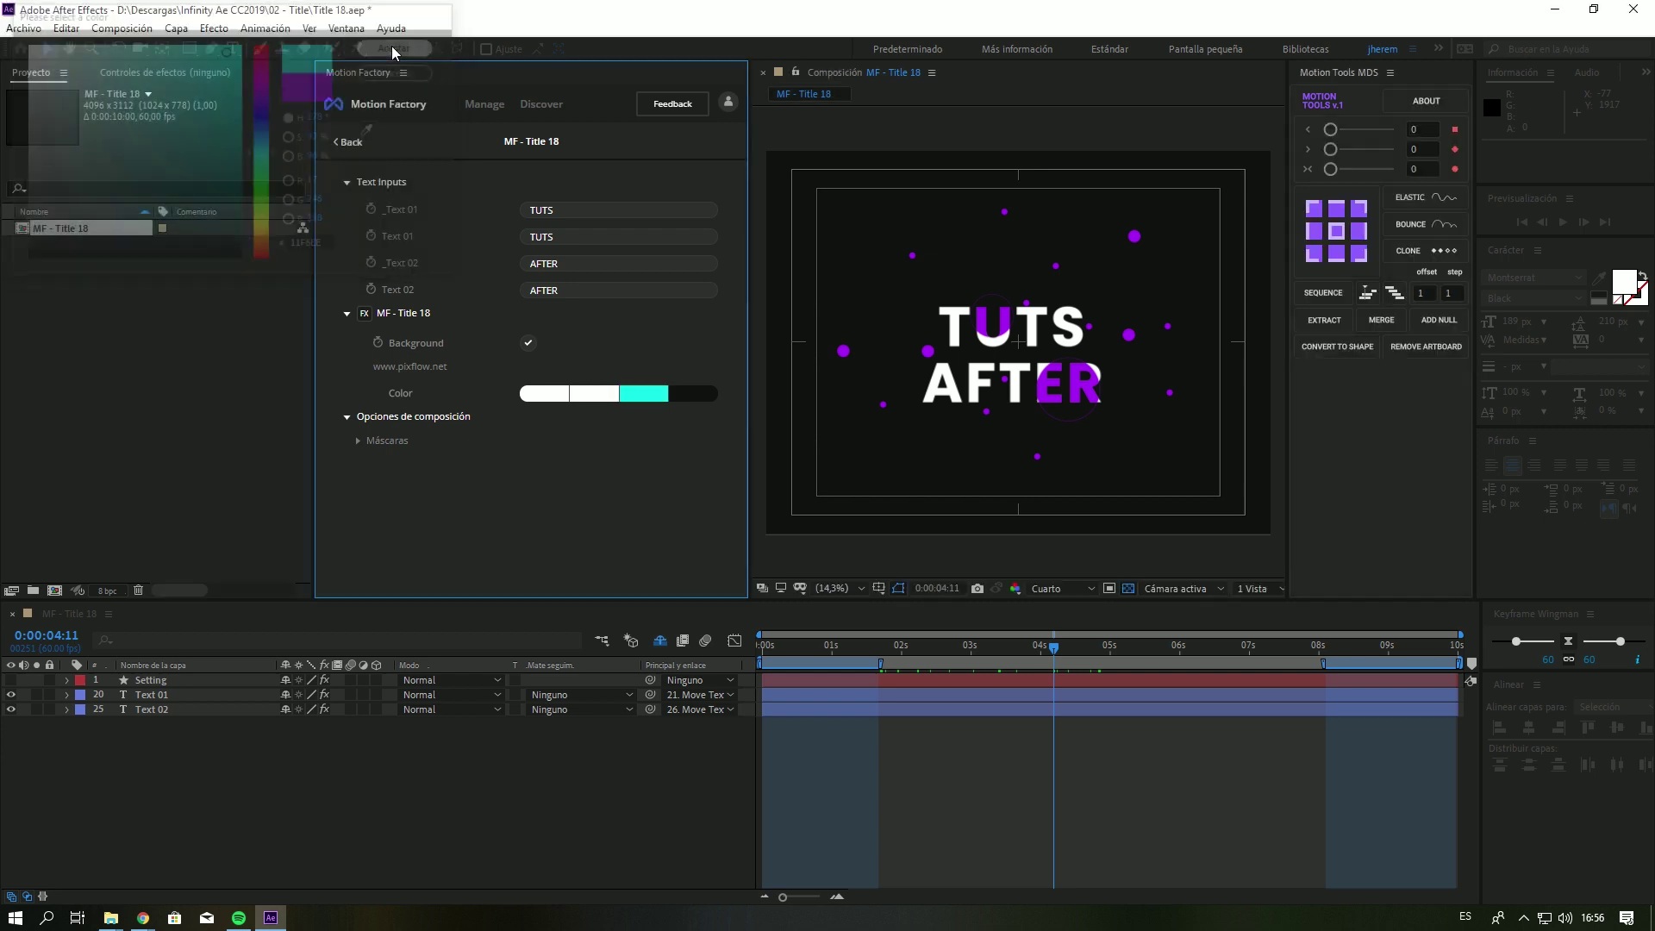
left_click_drag(1052, 650, 1208, 691)
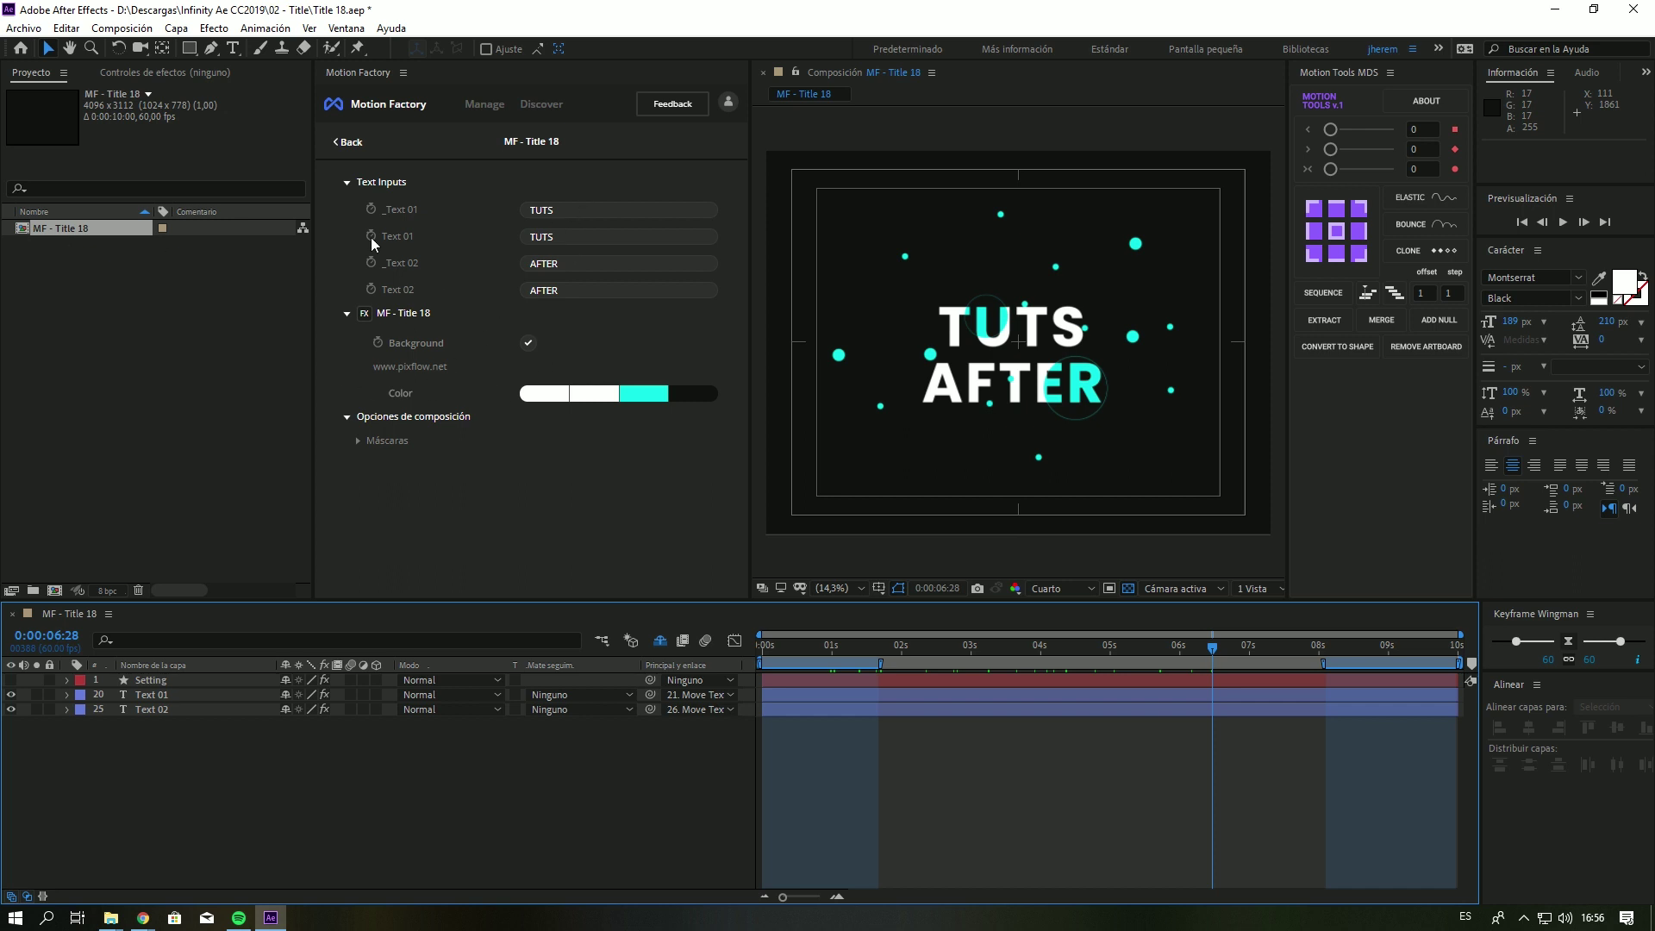
Leave the template settings and return to the library's category folders.
left_click(337, 144)
left_click(449, 148)
scroll(604, 444, "up", 5)
scroll(603, 445, "up", 2)
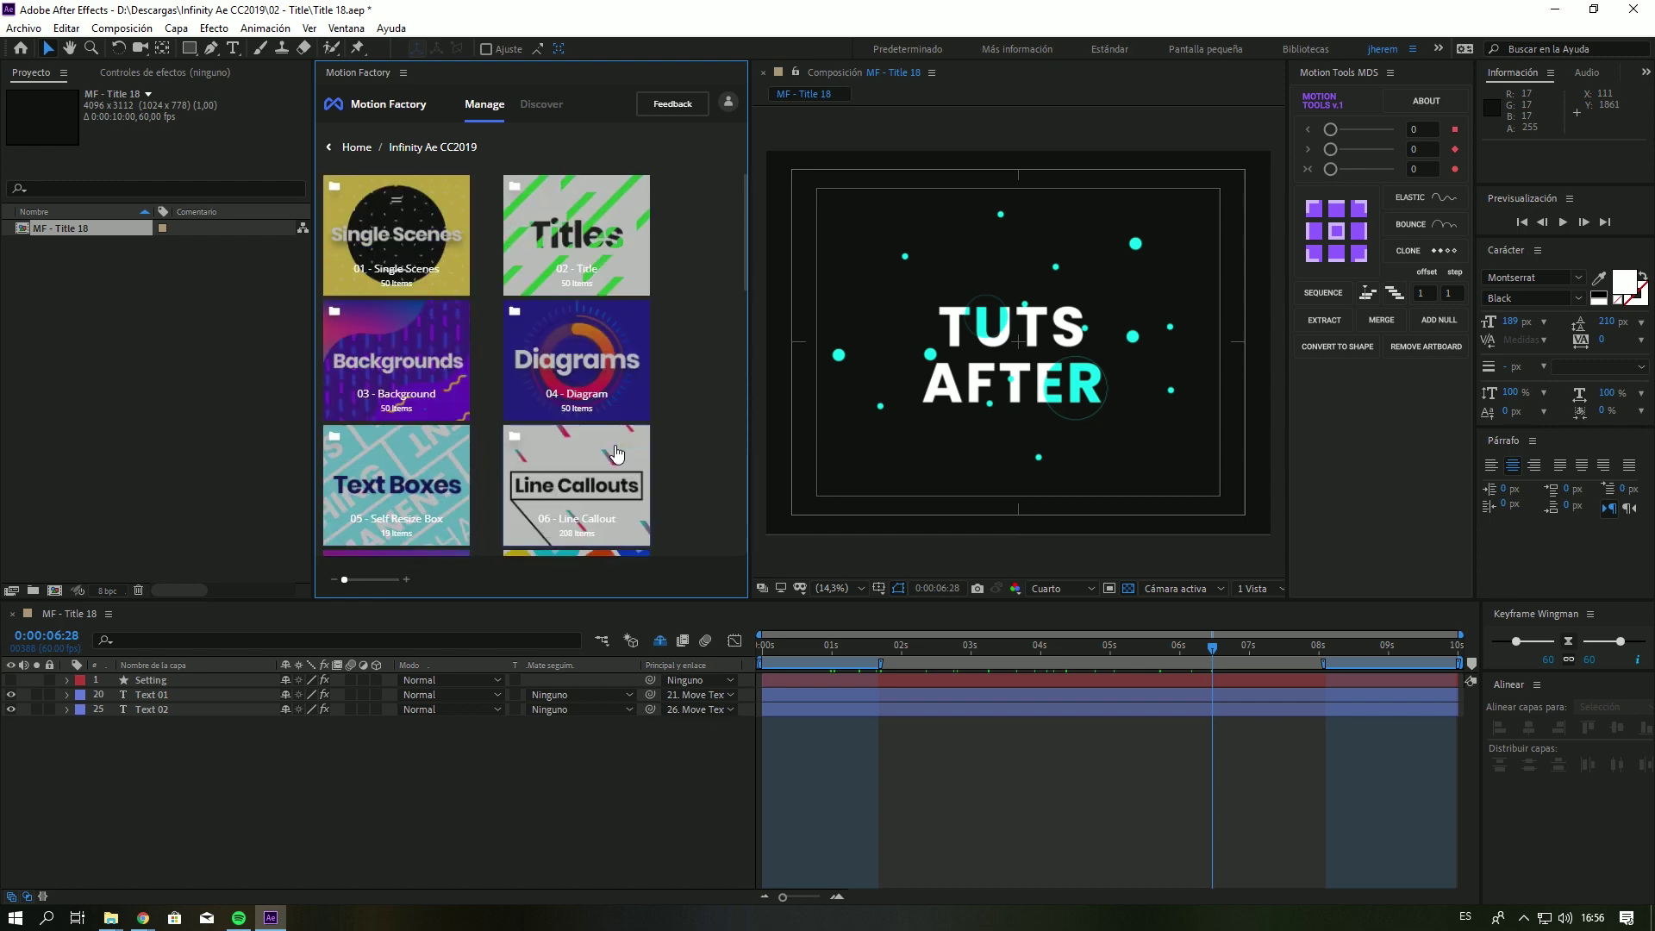
scroll(558, 454, "down", 1)
scroll(559, 454, "down", 1)
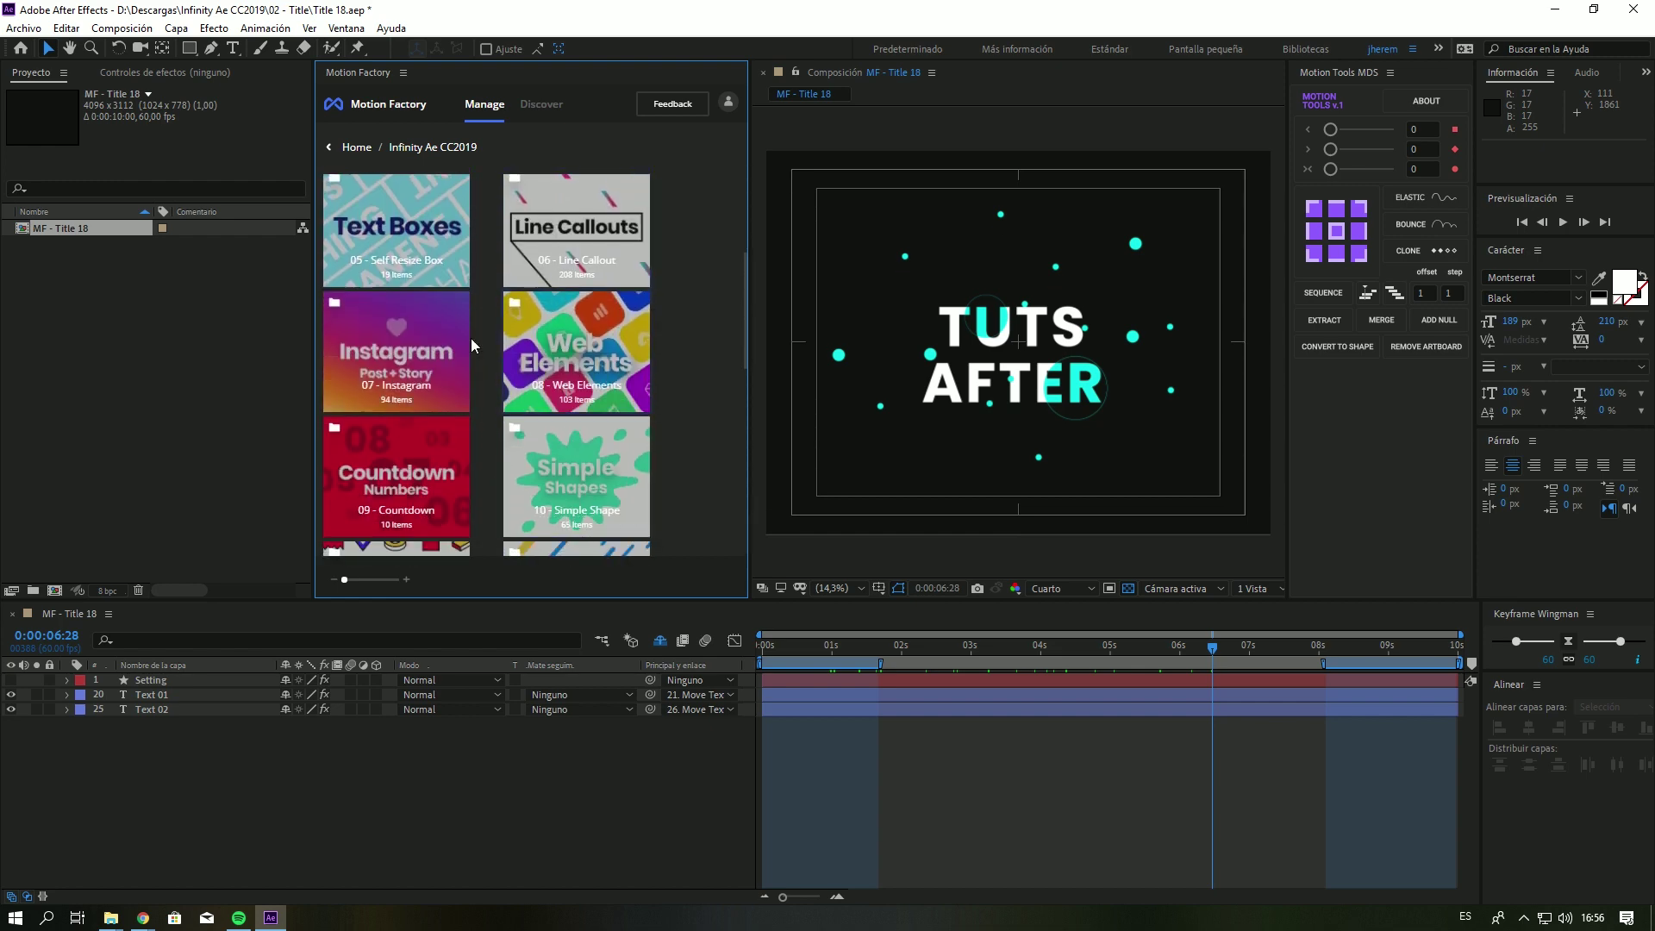
Open 08 - Web Elements and scroll through Web Elements templates 05 to 10.
left_click(567, 338)
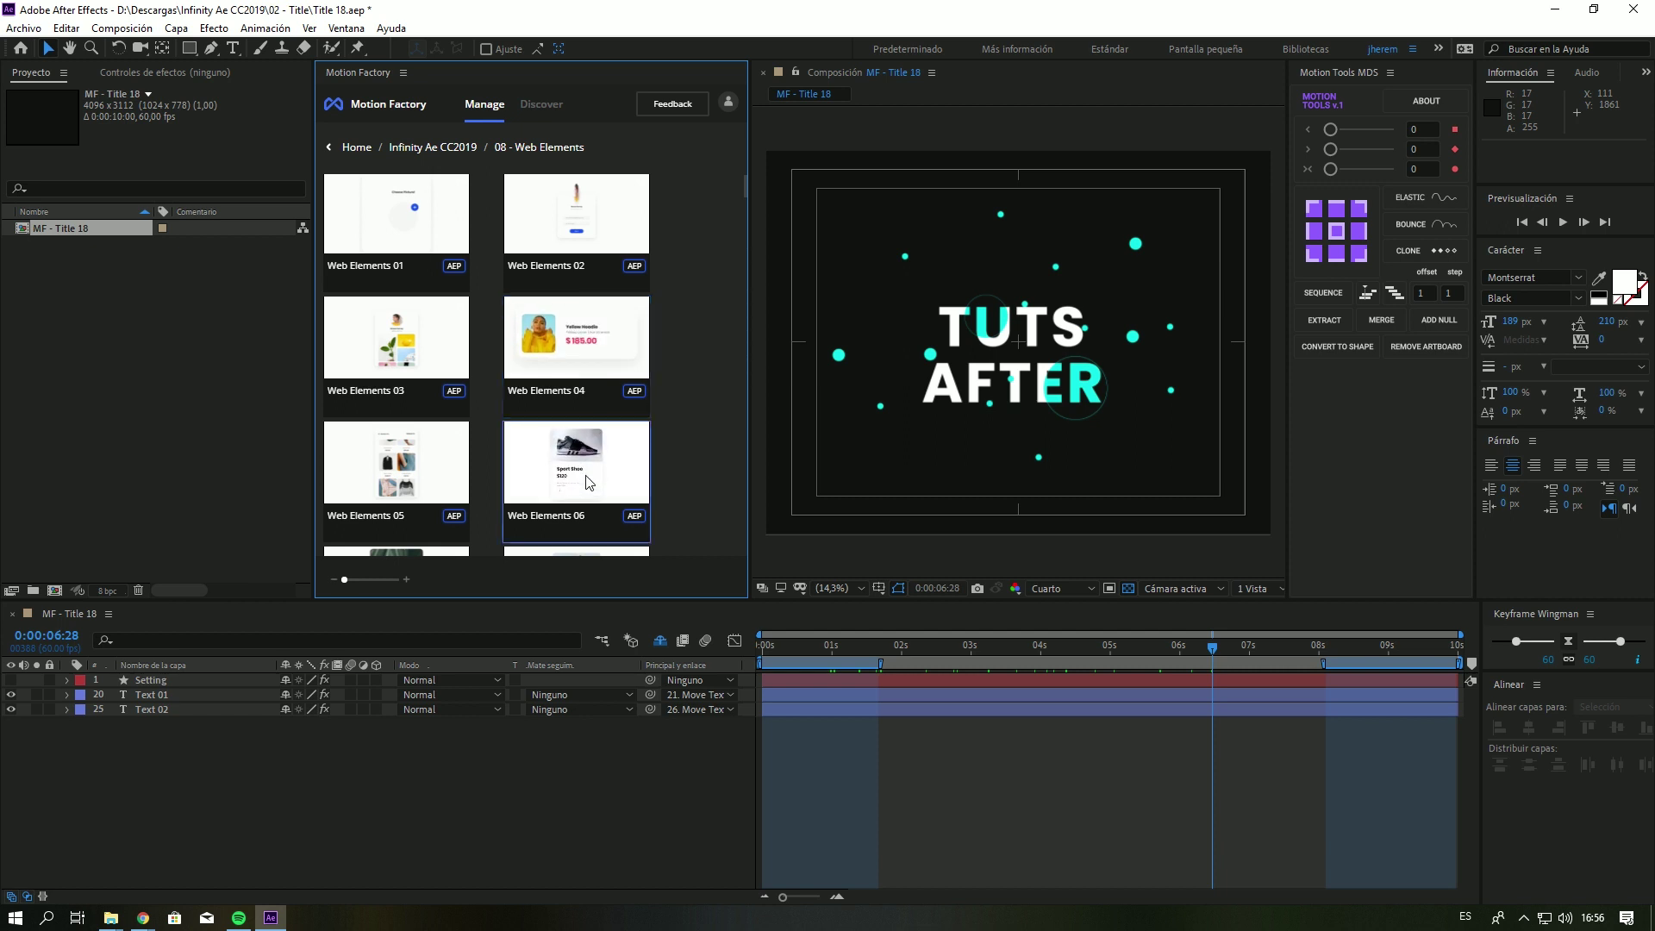
scroll(591, 465, "down", 2)
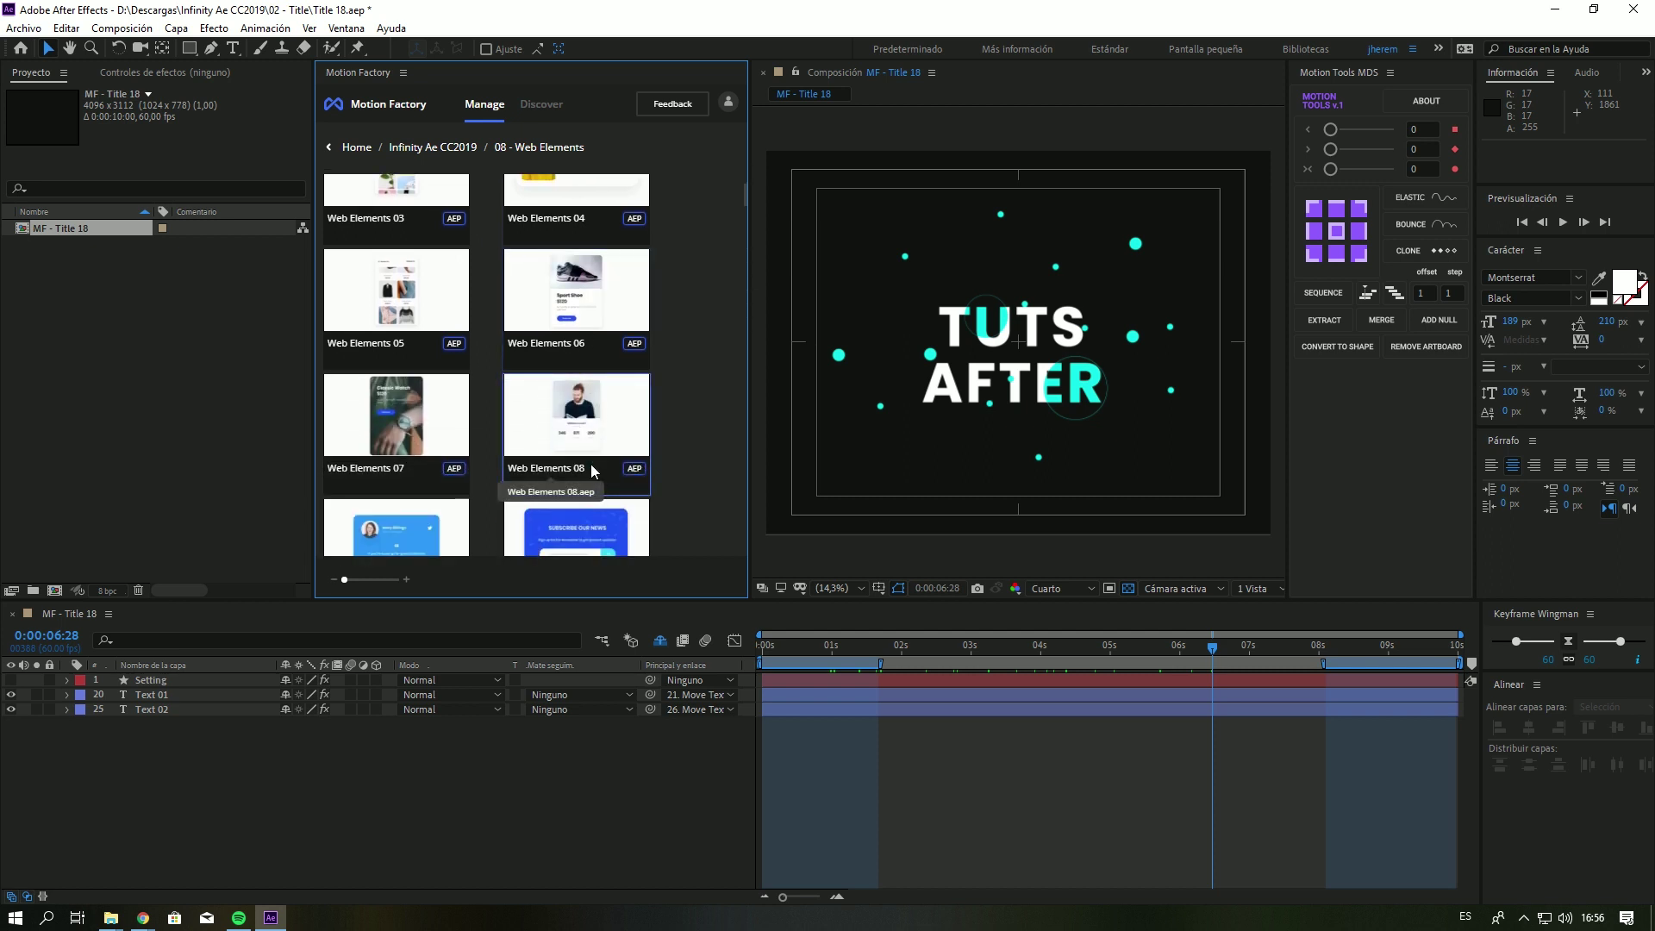
scroll(589, 458, "down", 4)
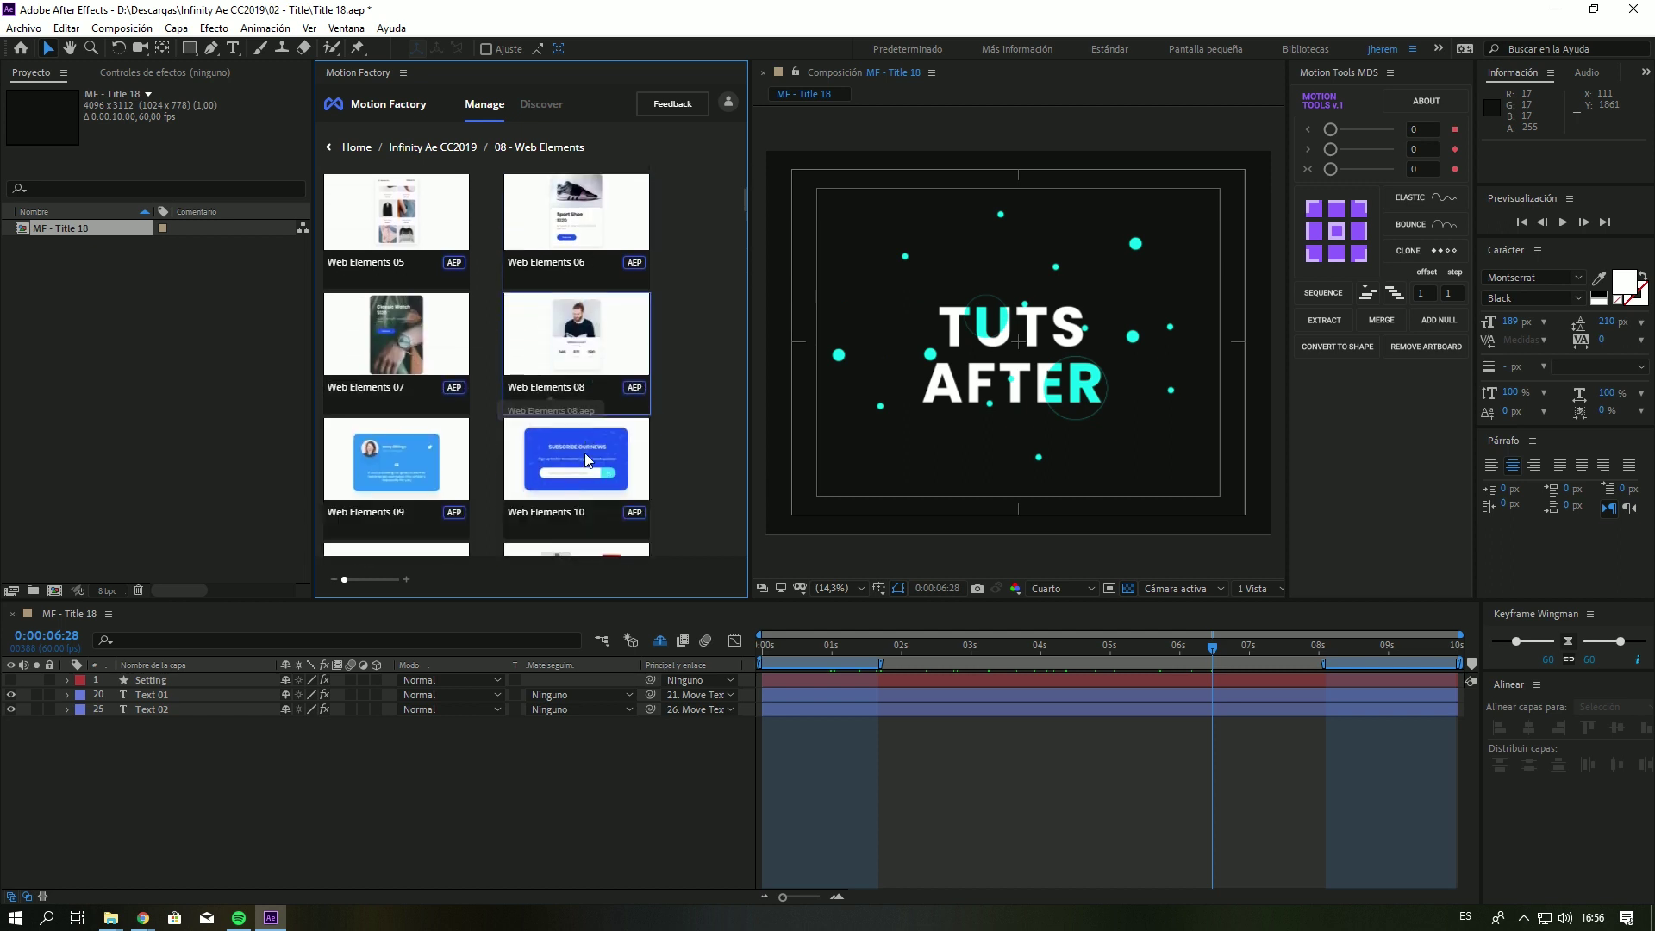
scroll(552, 258, "up", 3)
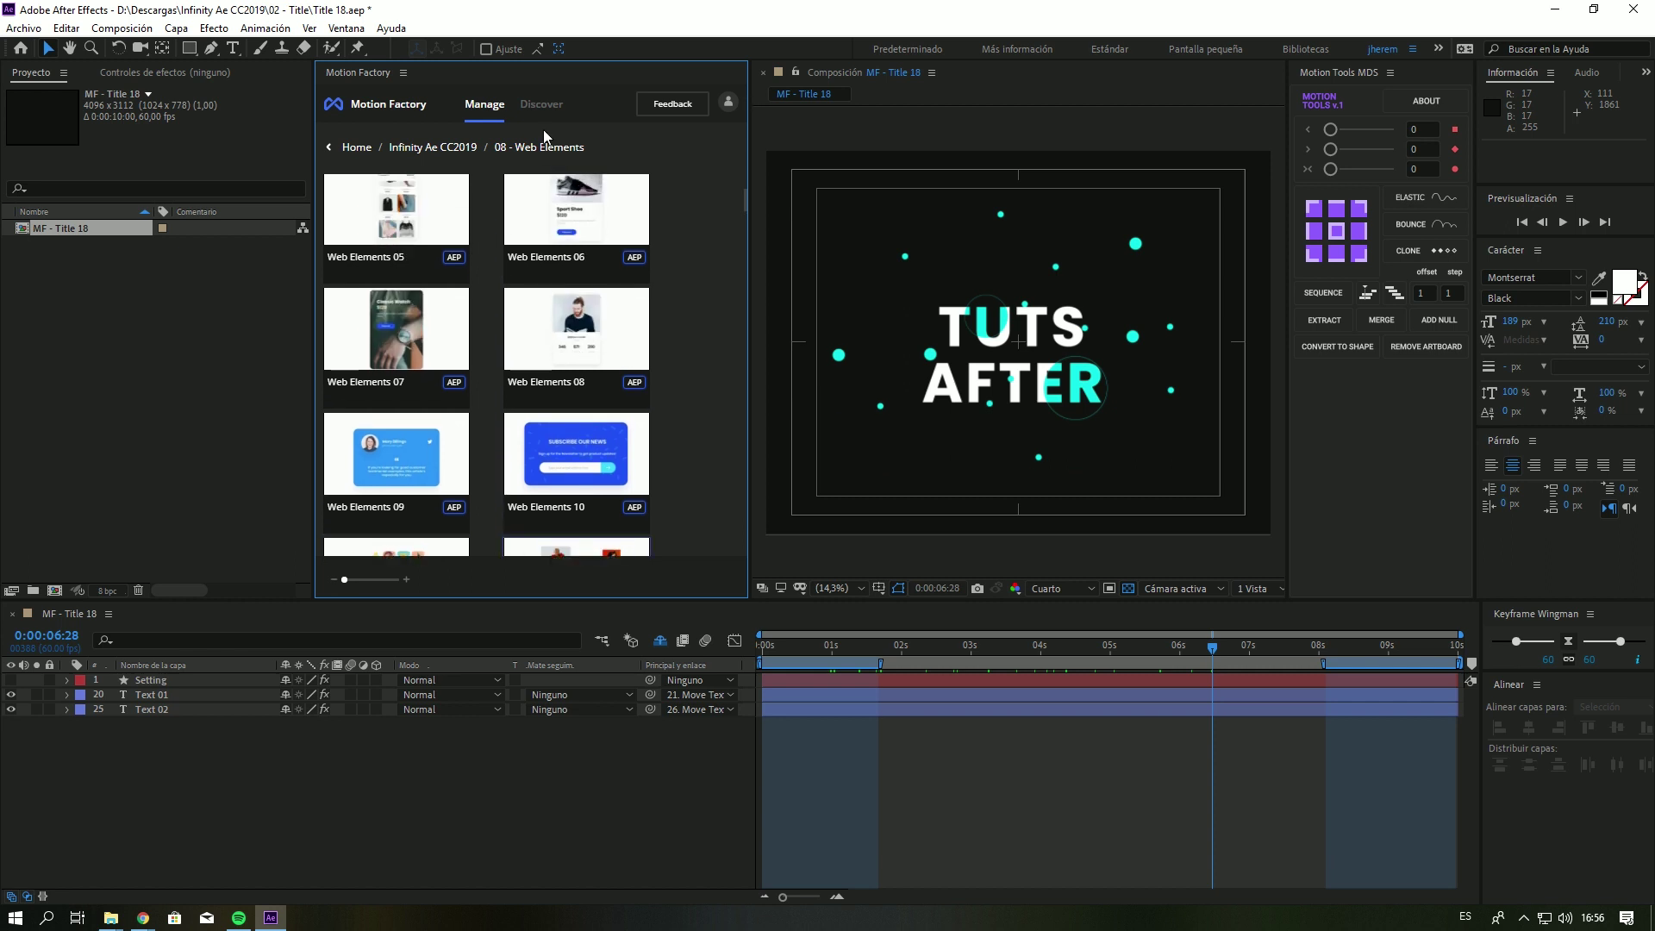
Browse the 07 - Instagram templates, then the 05 - Self Resize Box templates.
left_click(444, 150)
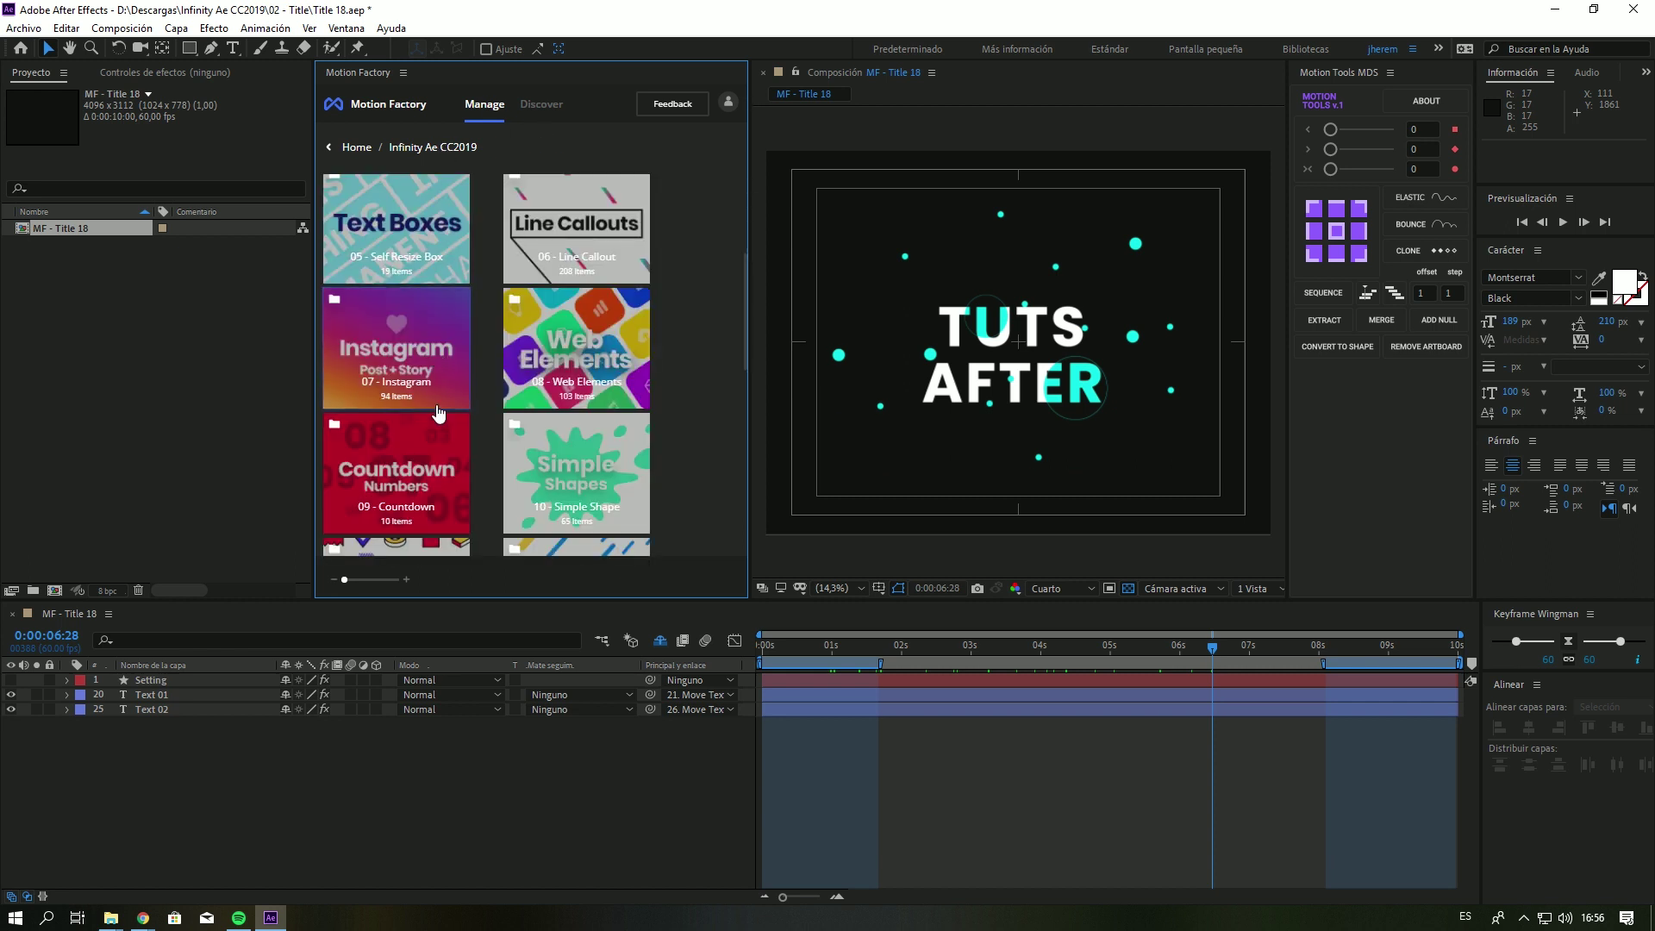
left_click(377, 392)
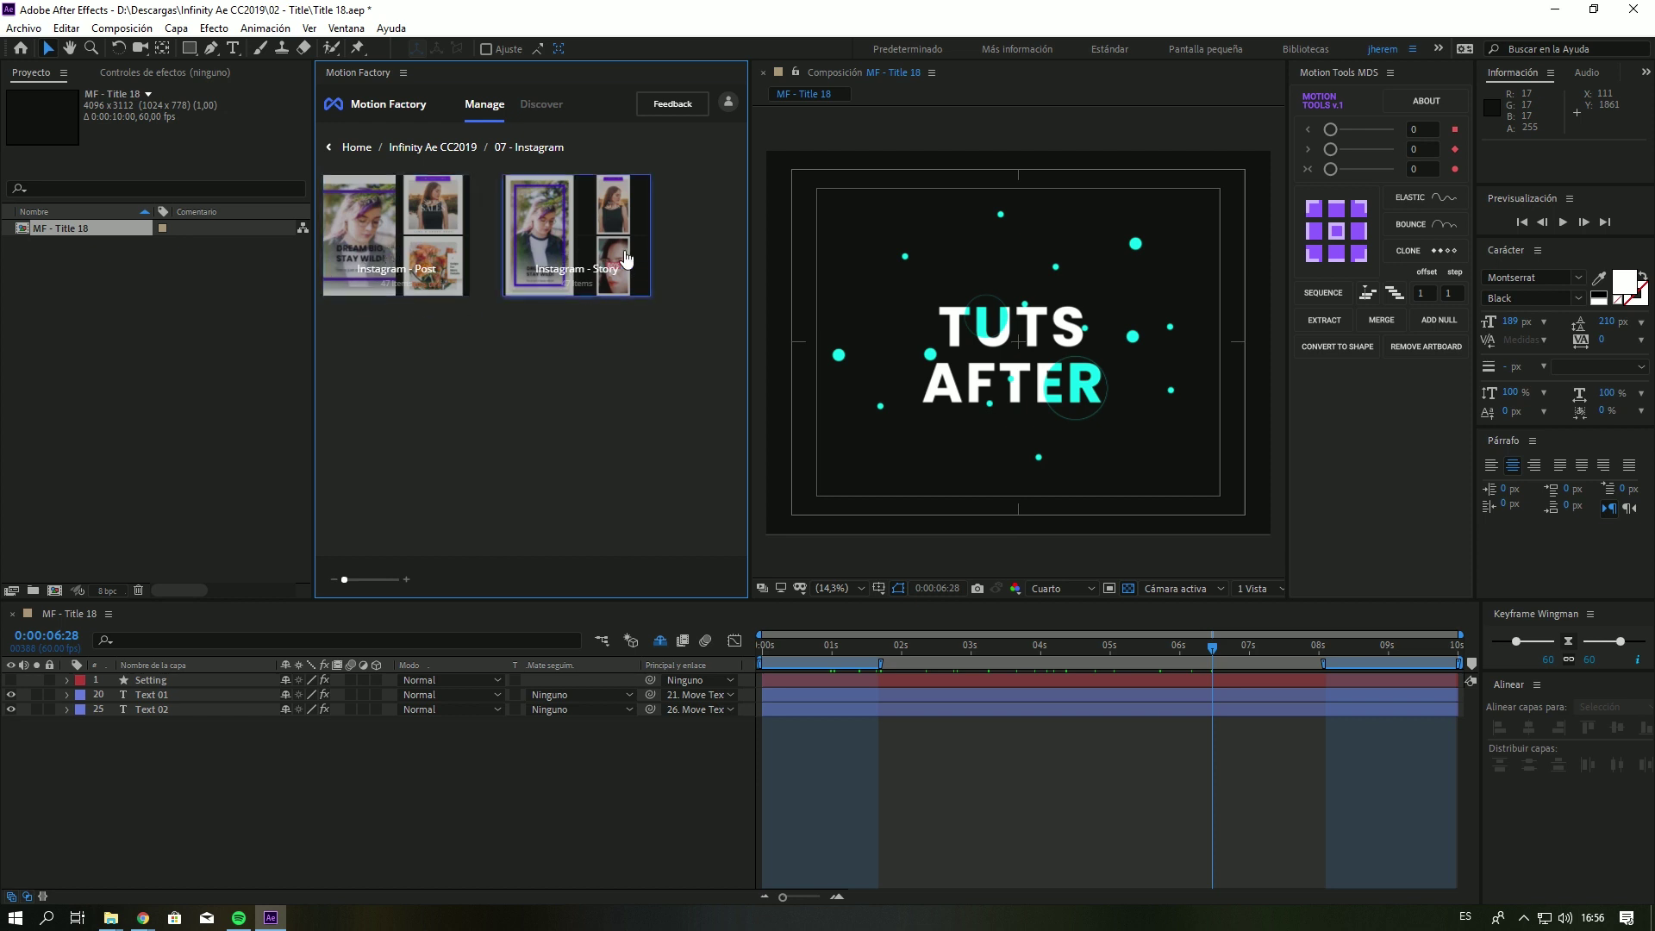
left_click(435, 147)
scroll(490, 412, "down", 2)
left_click(401, 284)
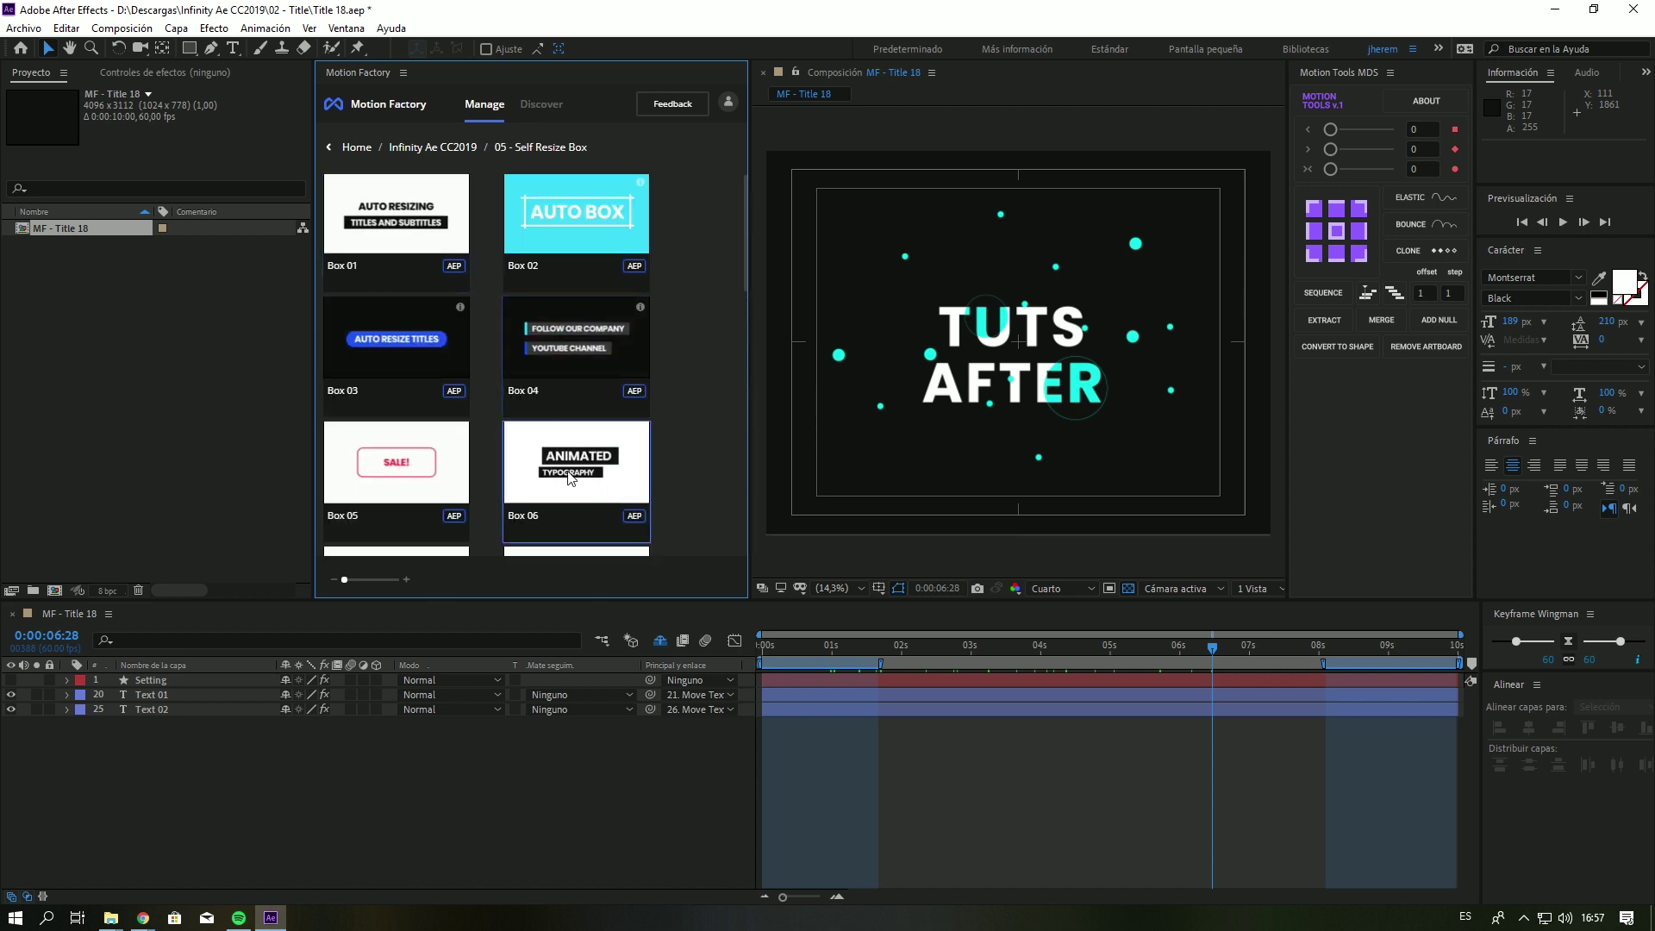
scroll(479, 388, "down", 2)
scroll(406, 414, "down", 2)
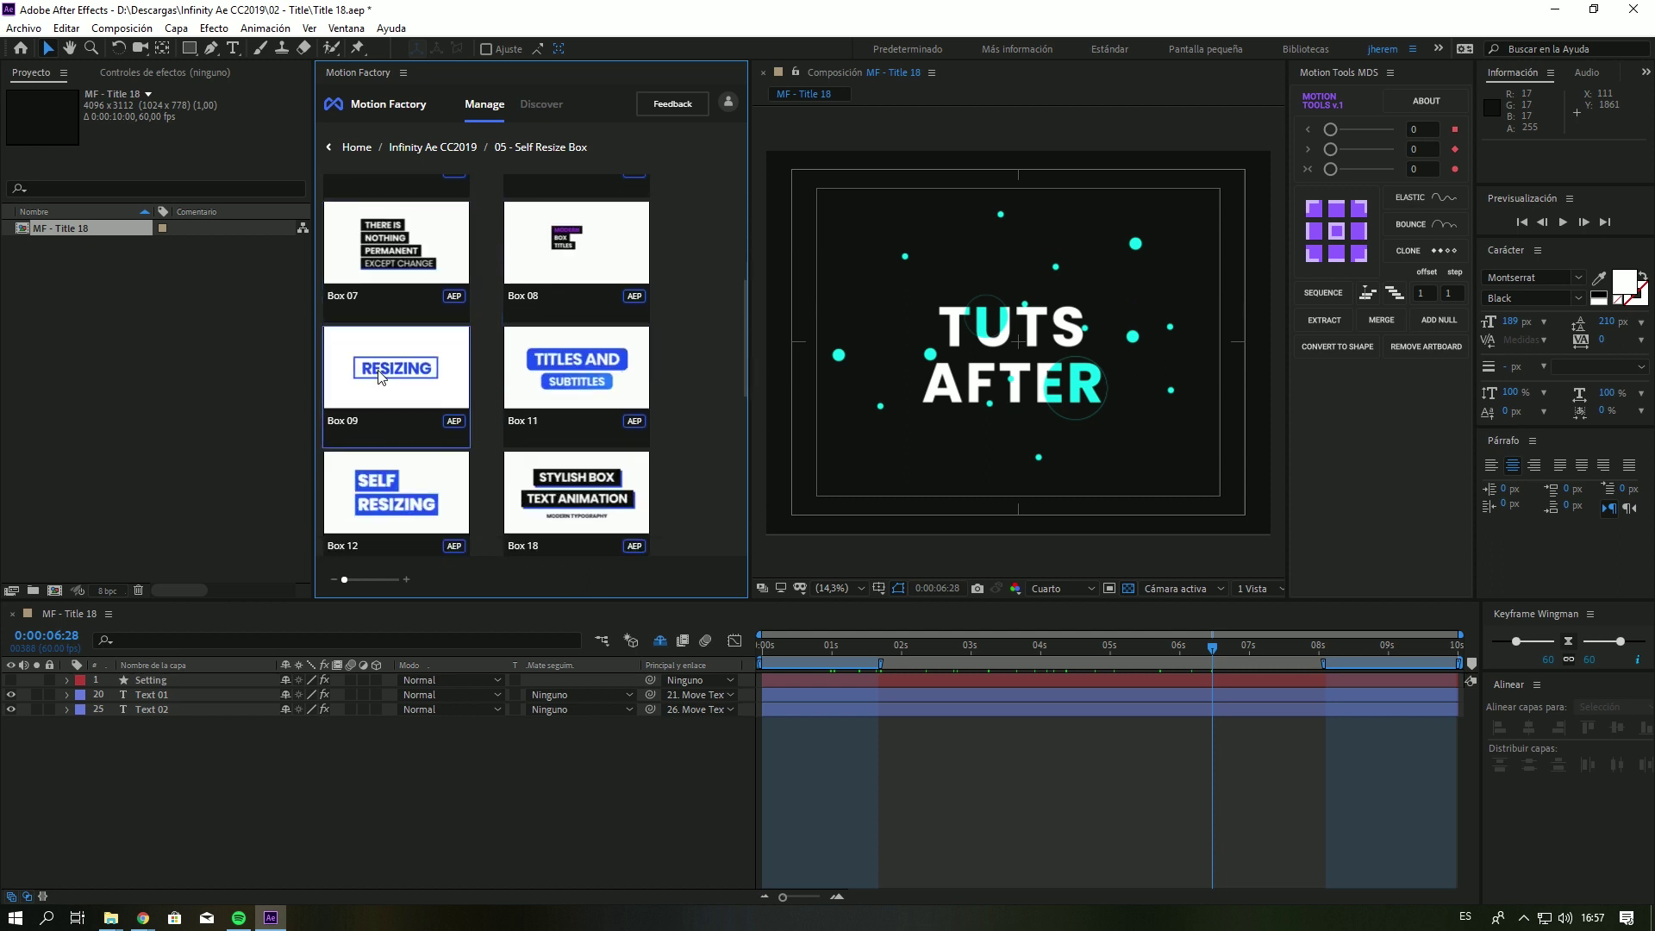
Open 11 - Shape and scroll down to Shape templates 119 through 124.
left_click(424, 148)
scroll(472, 436, "down", 2)
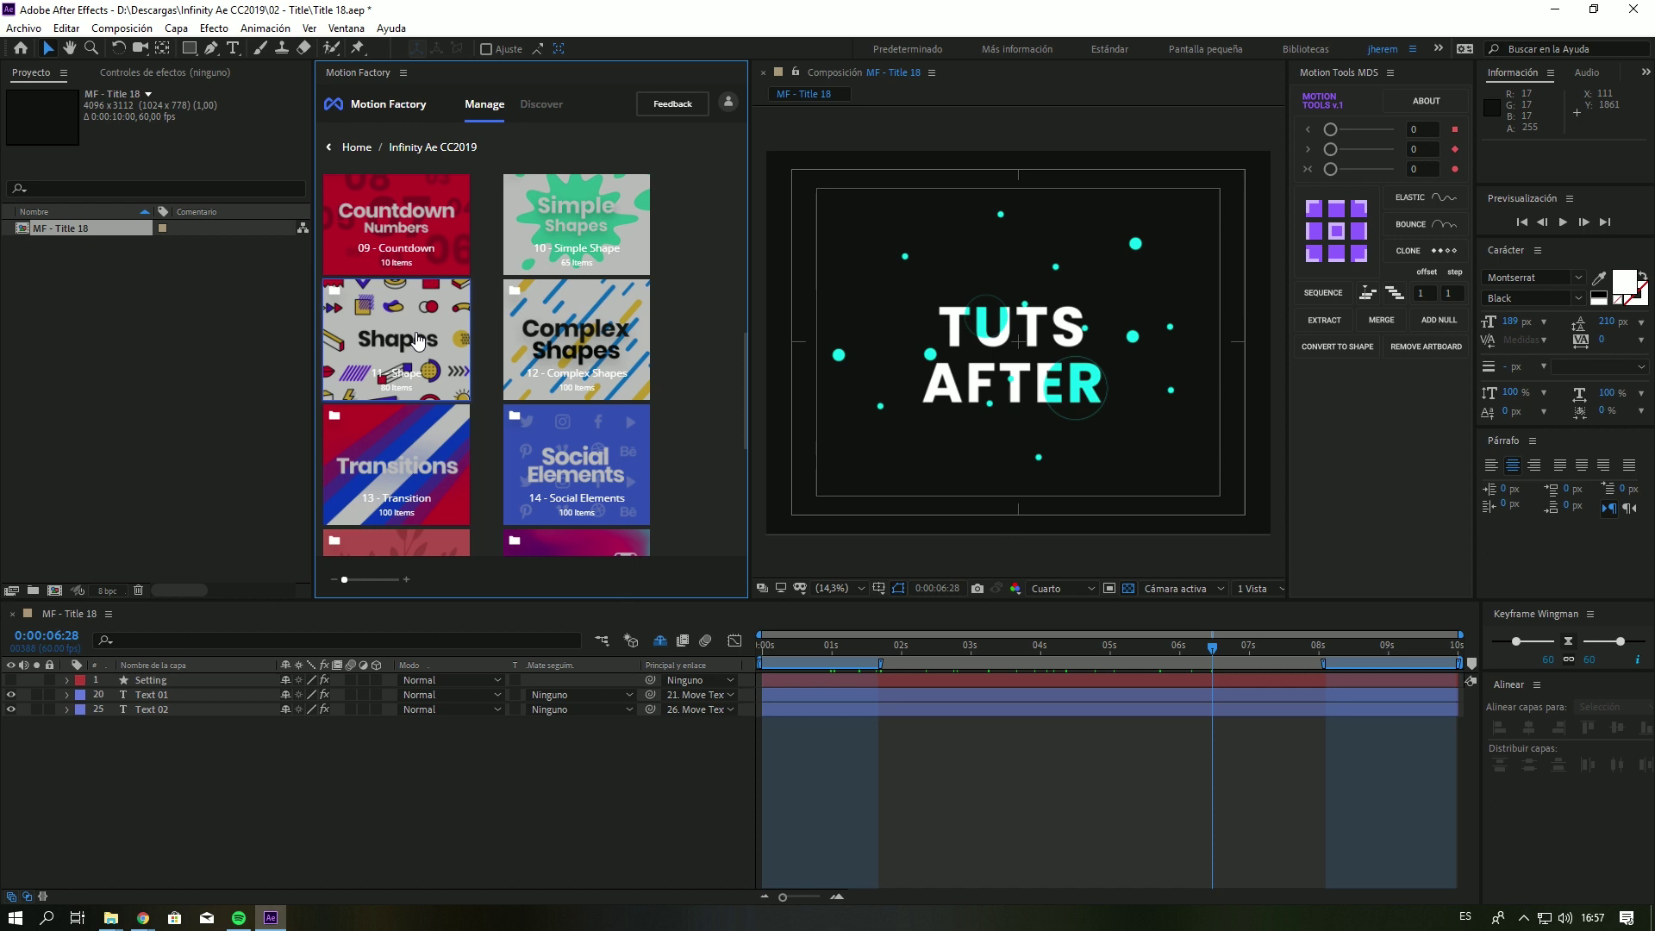
left_click(426, 365)
scroll(571, 422, "down", 3)
scroll(571, 423, "down", 2)
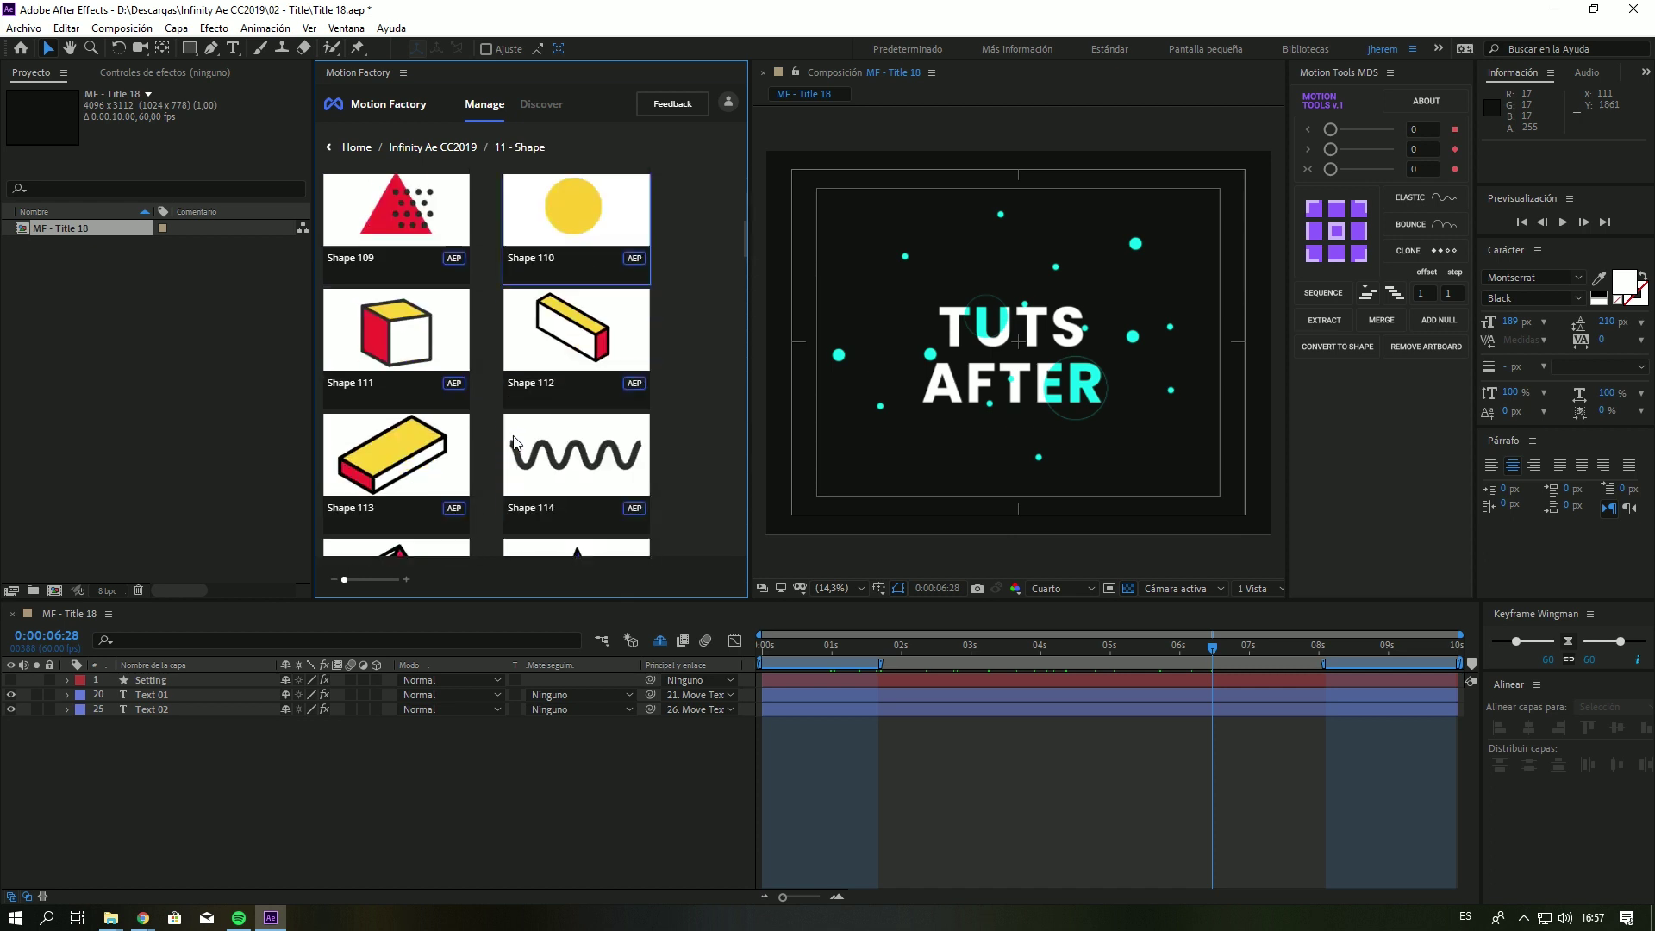
scroll(578, 418, "down", 2)
scroll(586, 412, "down", 2)
scroll(595, 407, "down", 2)
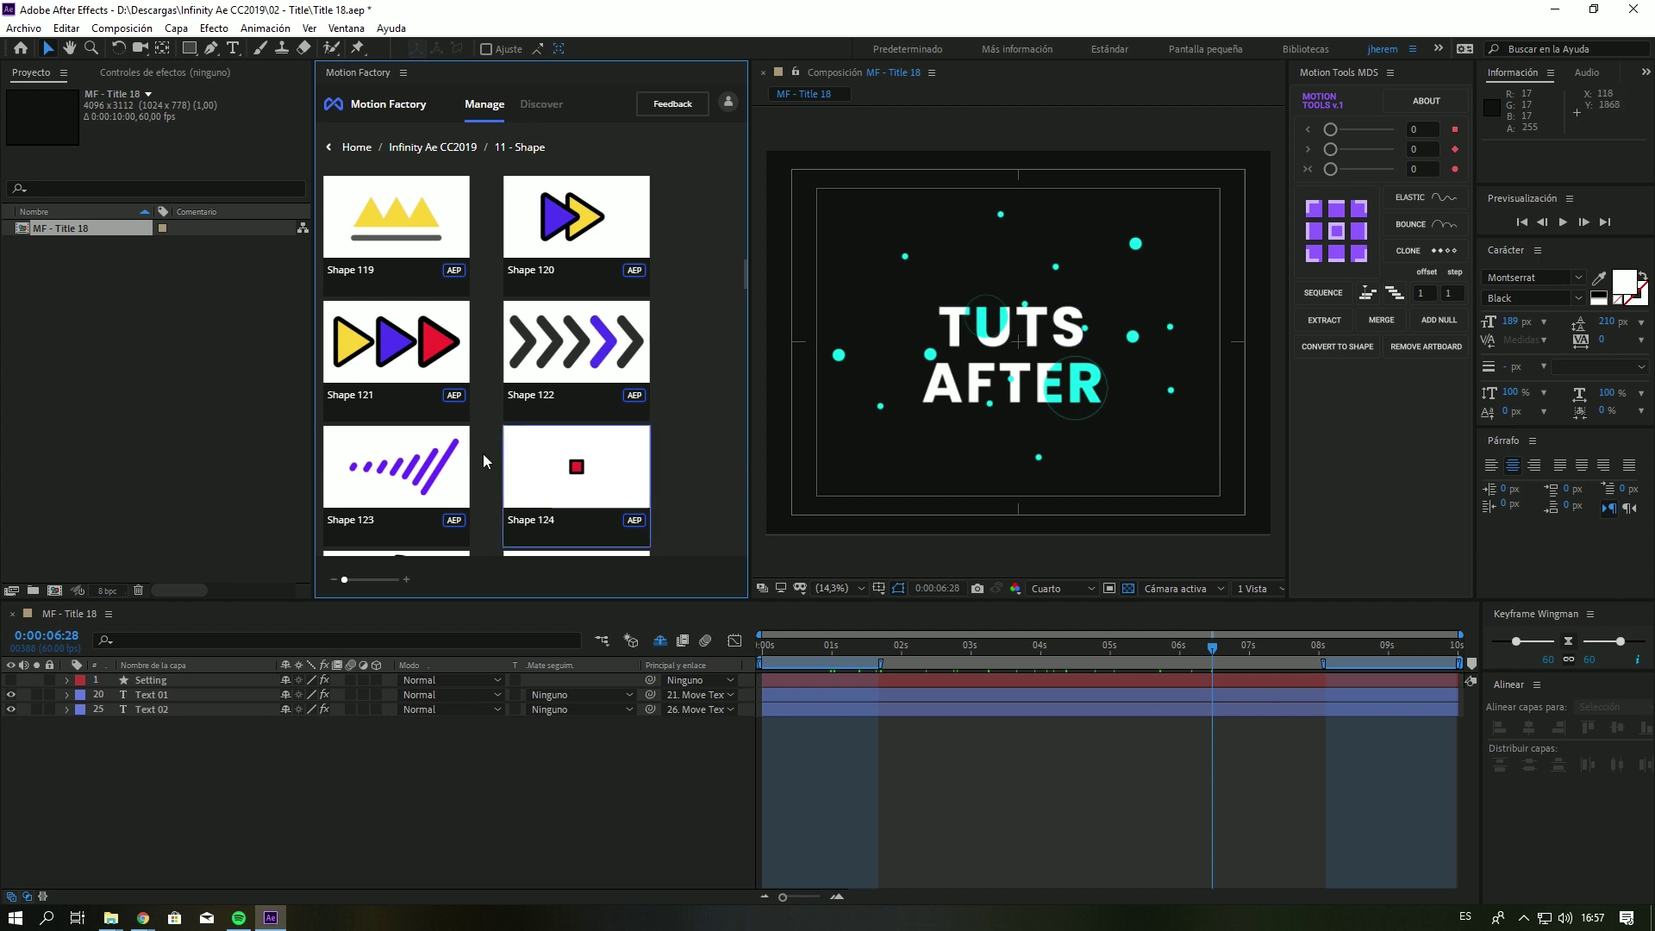
Add the Shape 123 template to the project and place MF - Shape 123 into Title 18.
right_click(410, 464)
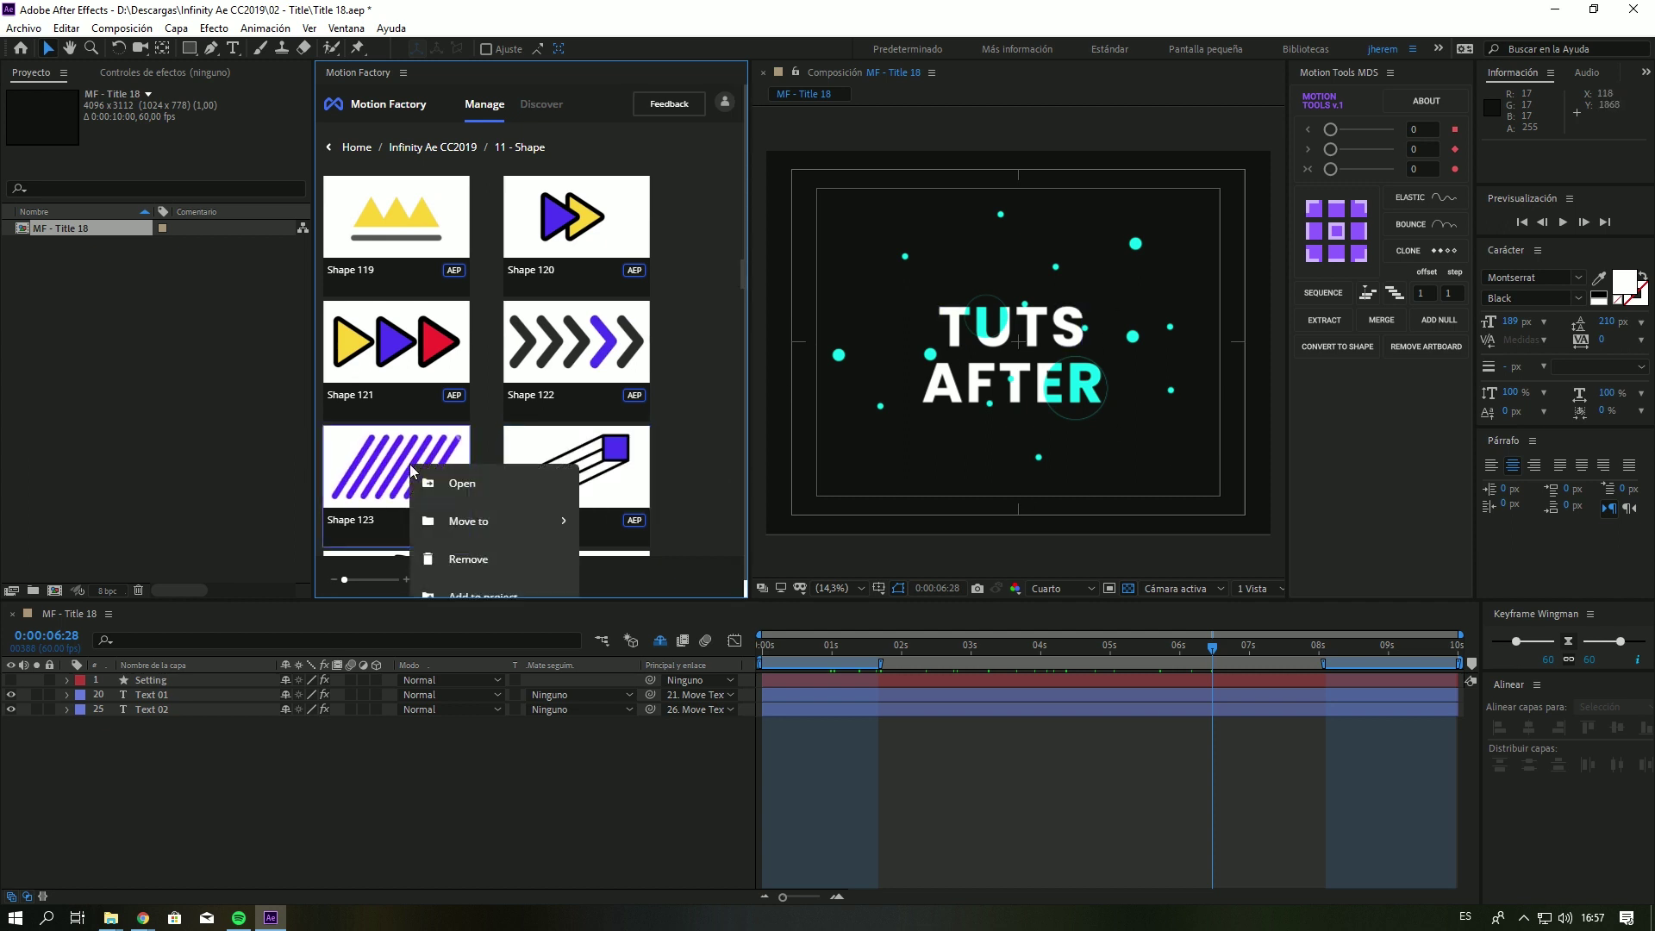
left_click(484, 594)
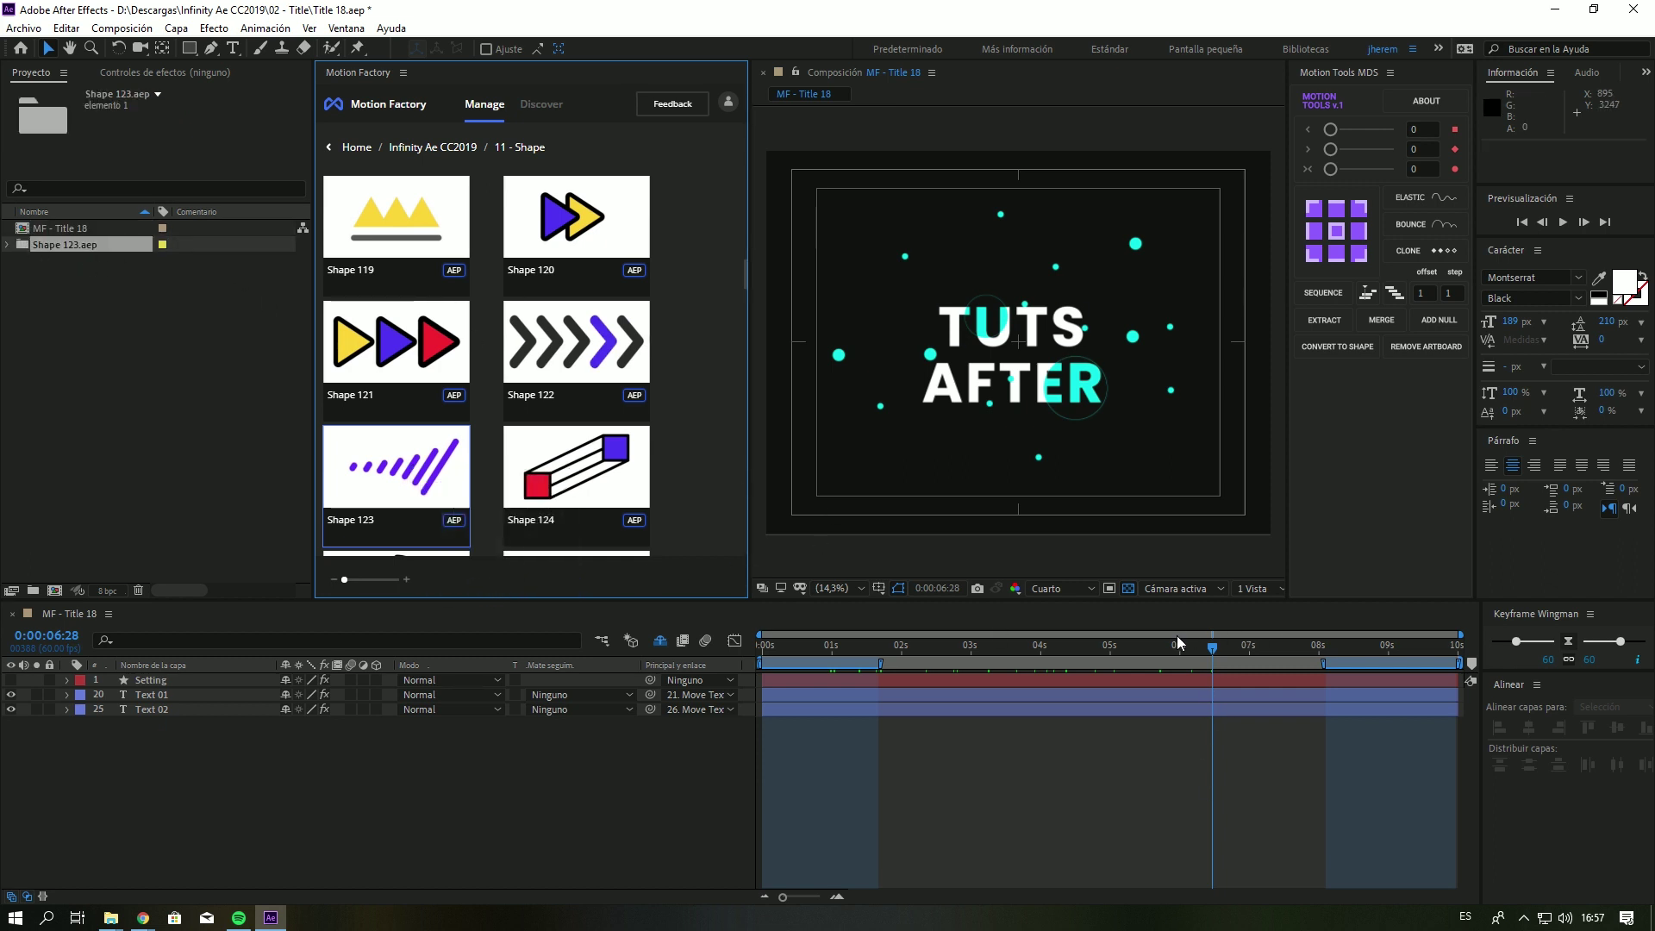
left_click_drag(1174, 642, 1020, 664)
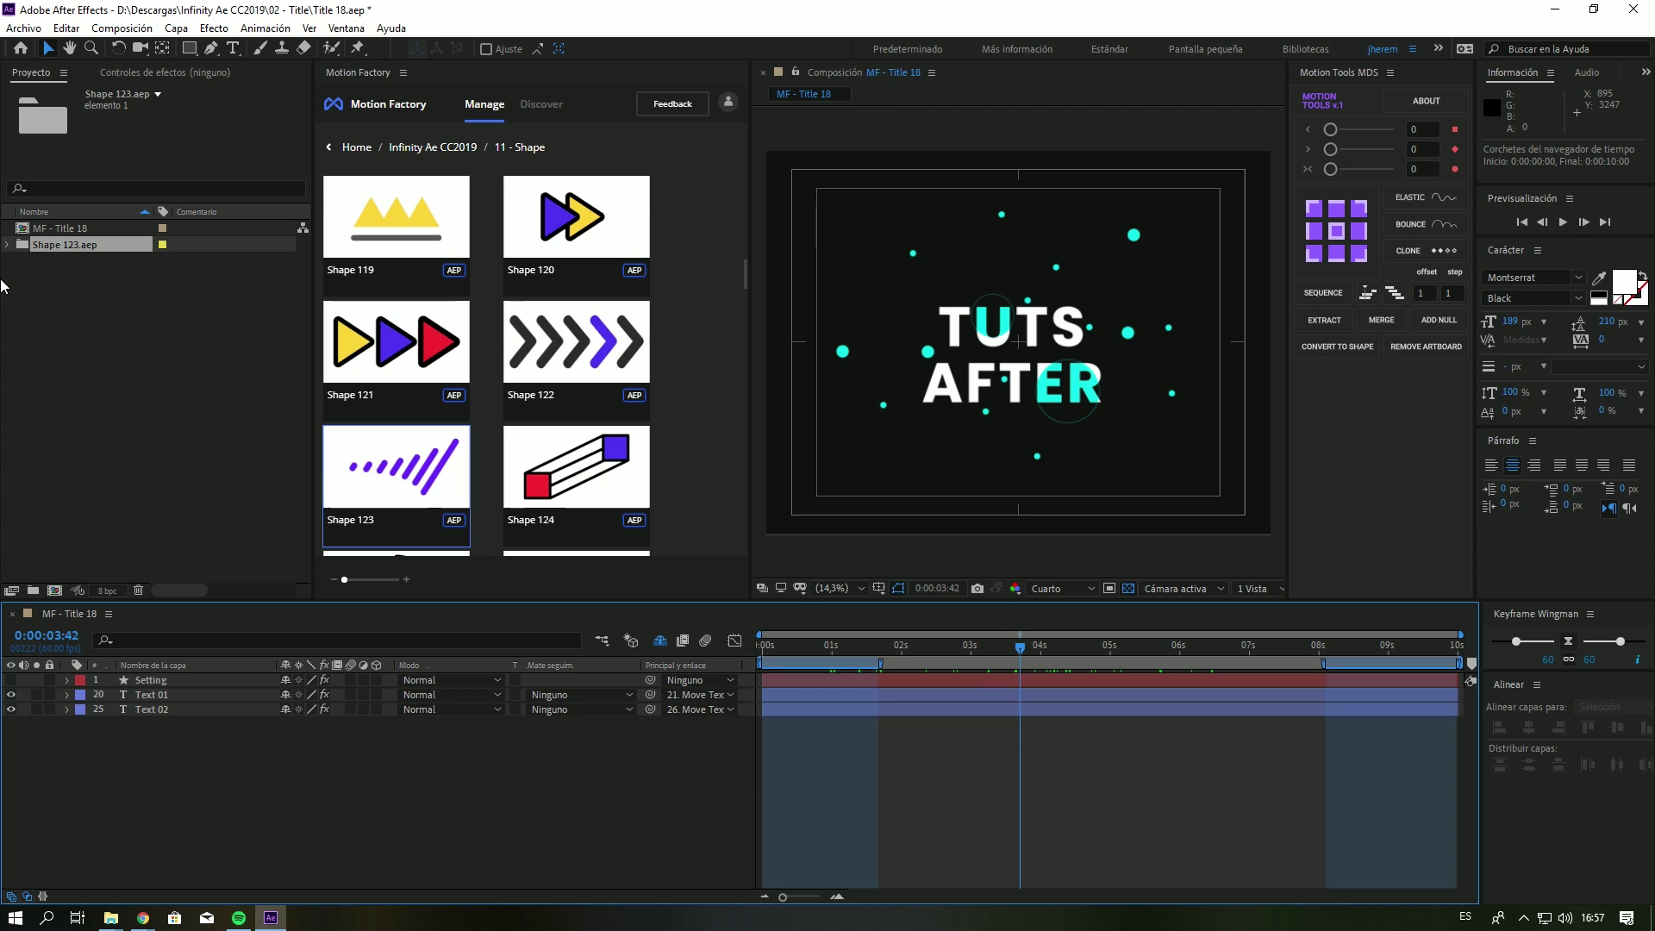
left_click(8, 245)
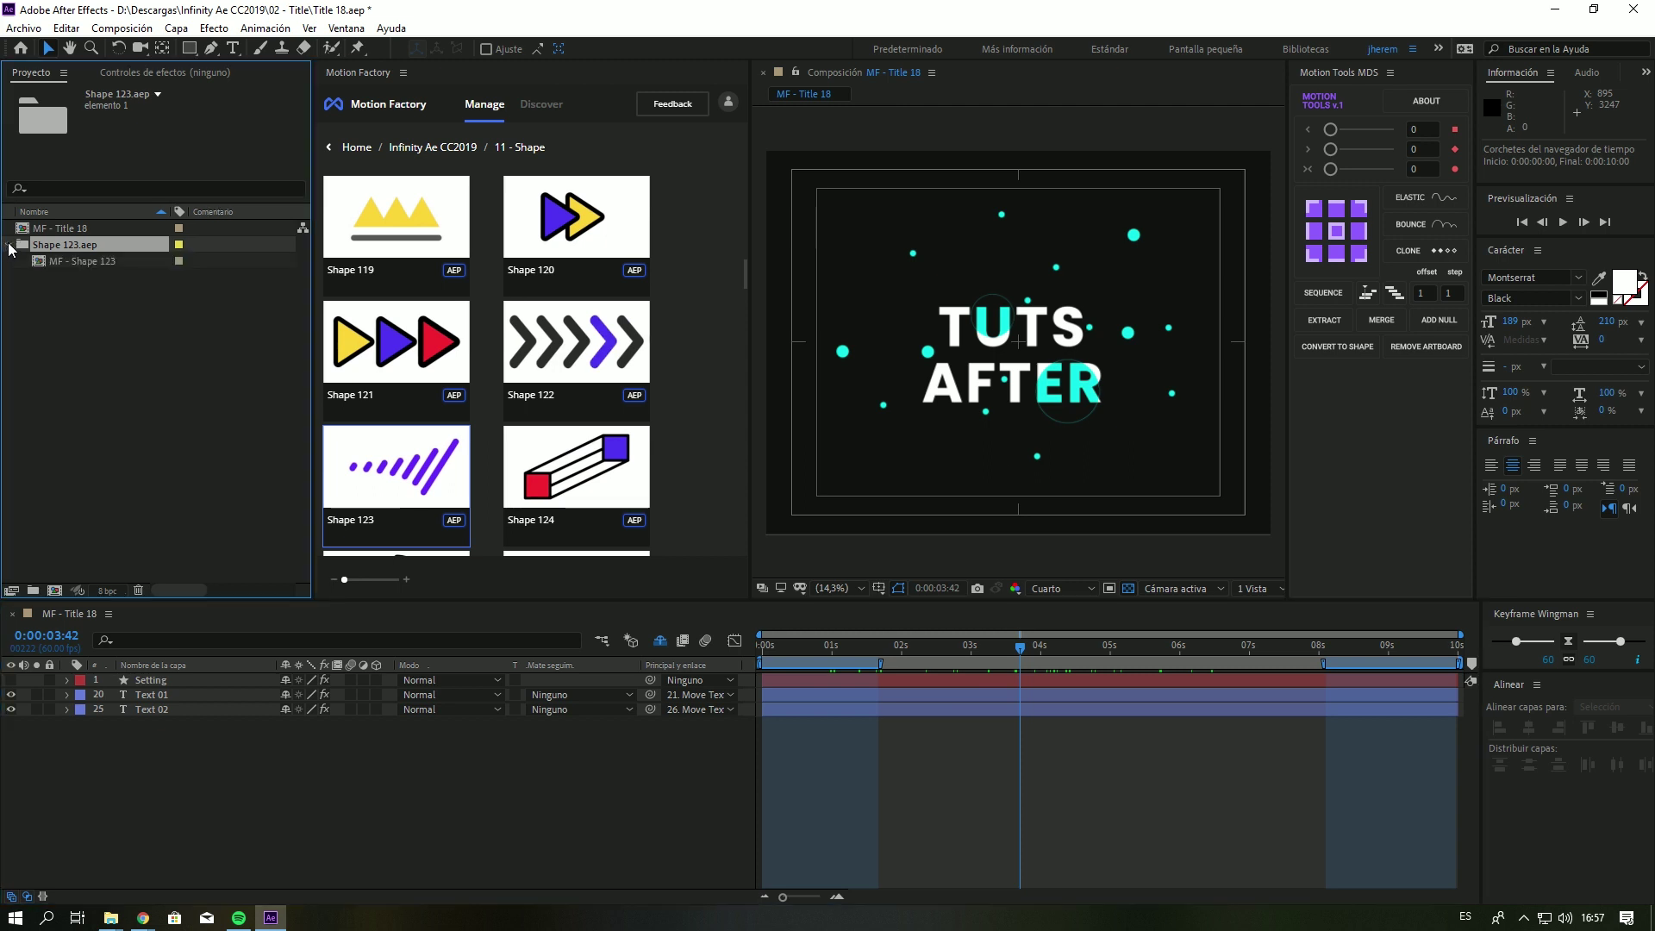
left_click_drag(63, 261, 971, 281)
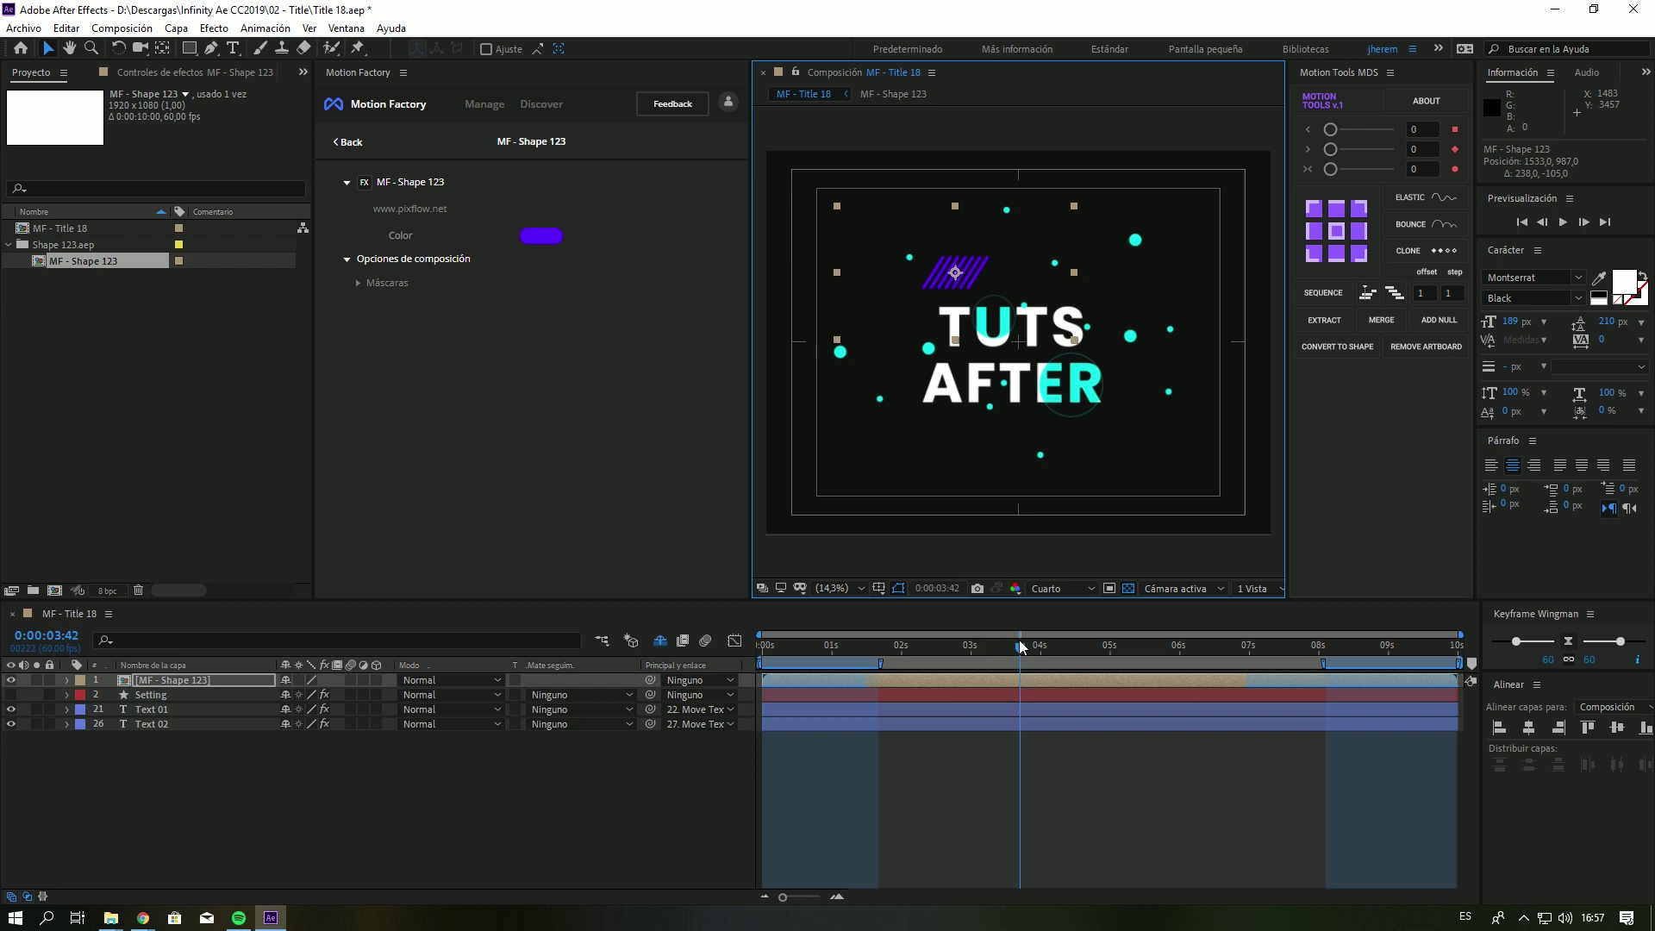
mouse_move(1021, 646)
left_mouse_down()
mouse_move(864, 647)
mouse_move(1071, 664)
left_mouse_up()
Recolour the shape's swatch from purple to green 00FD77.
left_click(543, 236)
left_click(262, 172)
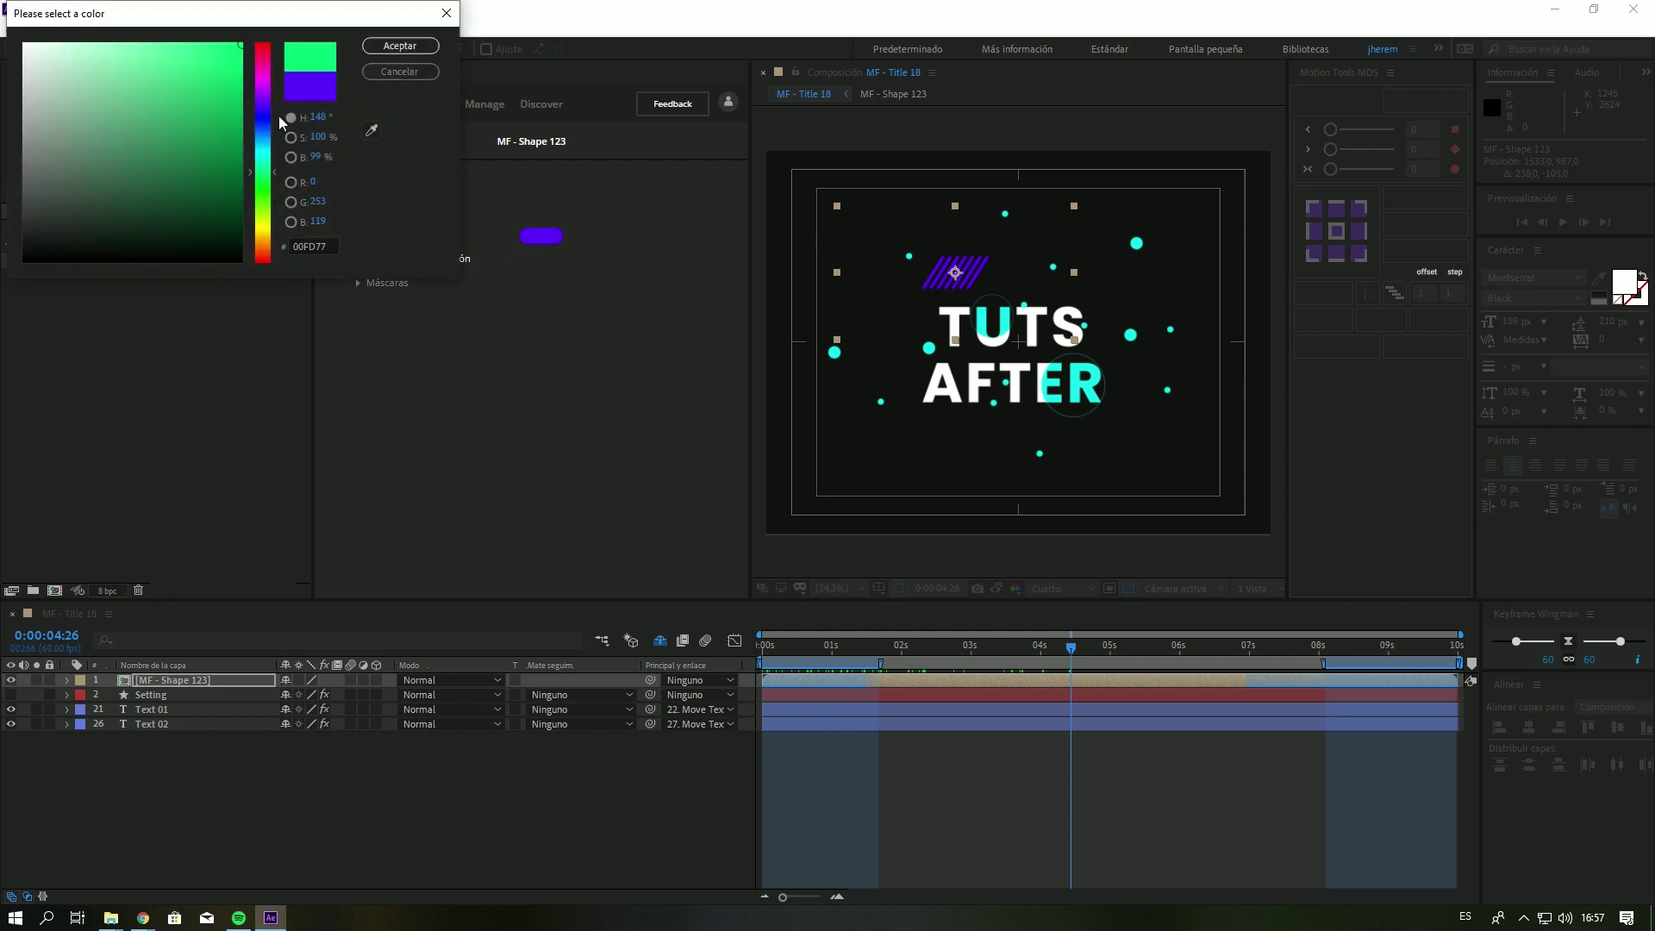
left_click(402, 47)
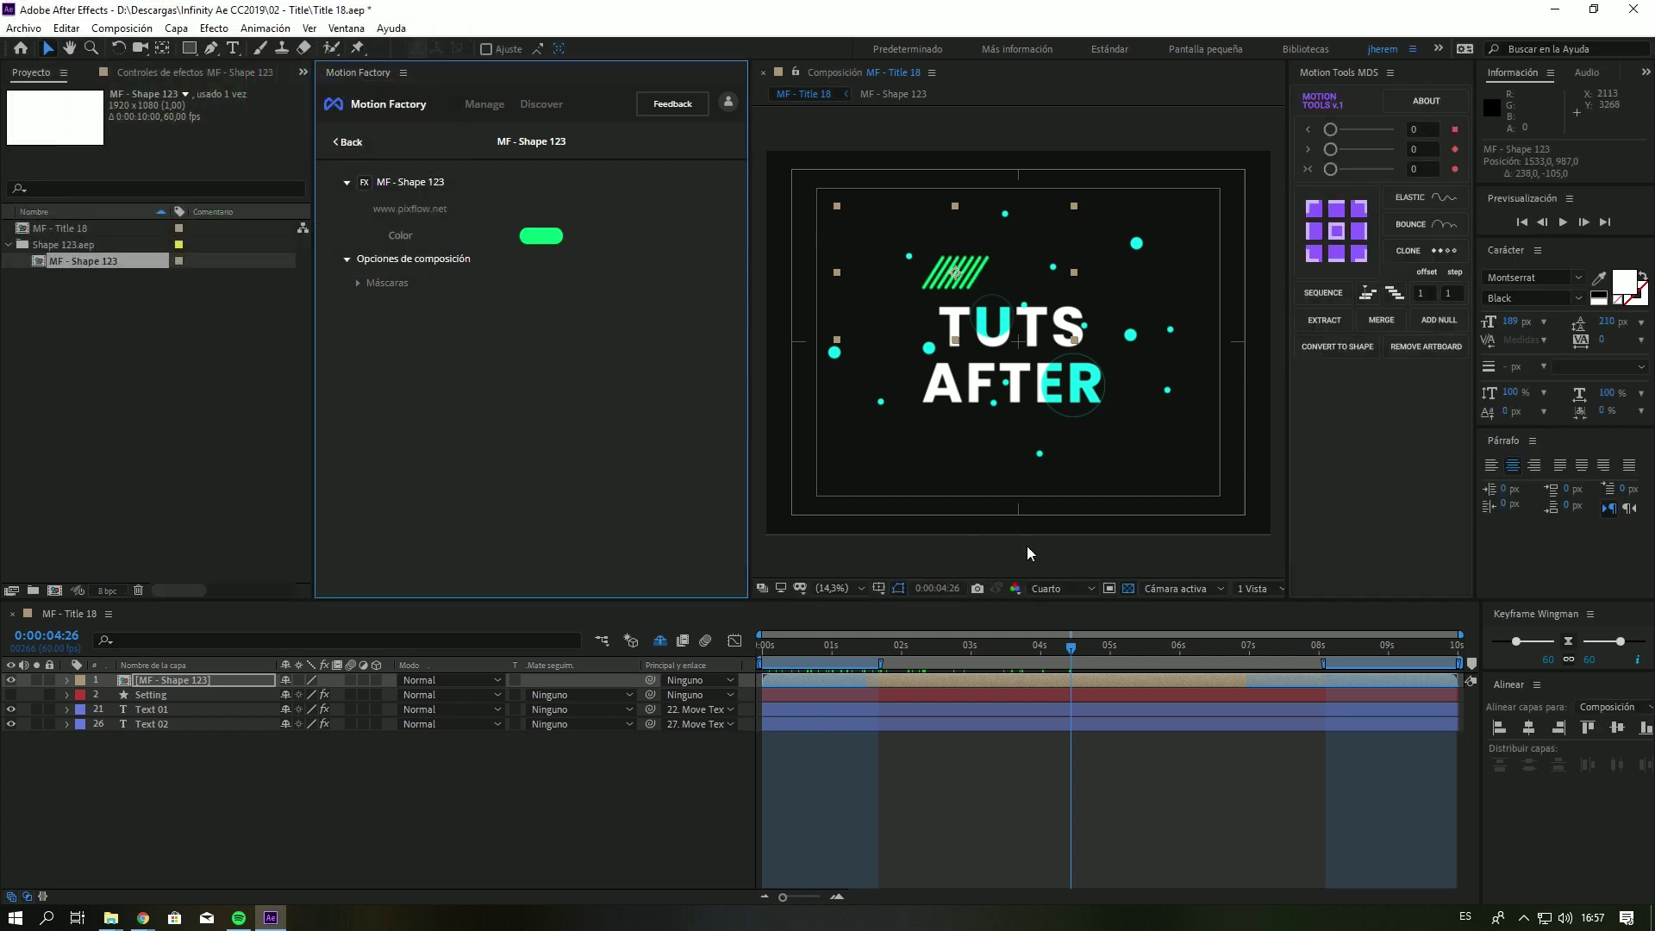
Return to the Infinity Ae CC2019 folders, open 03 - Background, and bring up Background 03's options.
left_click(352, 138)
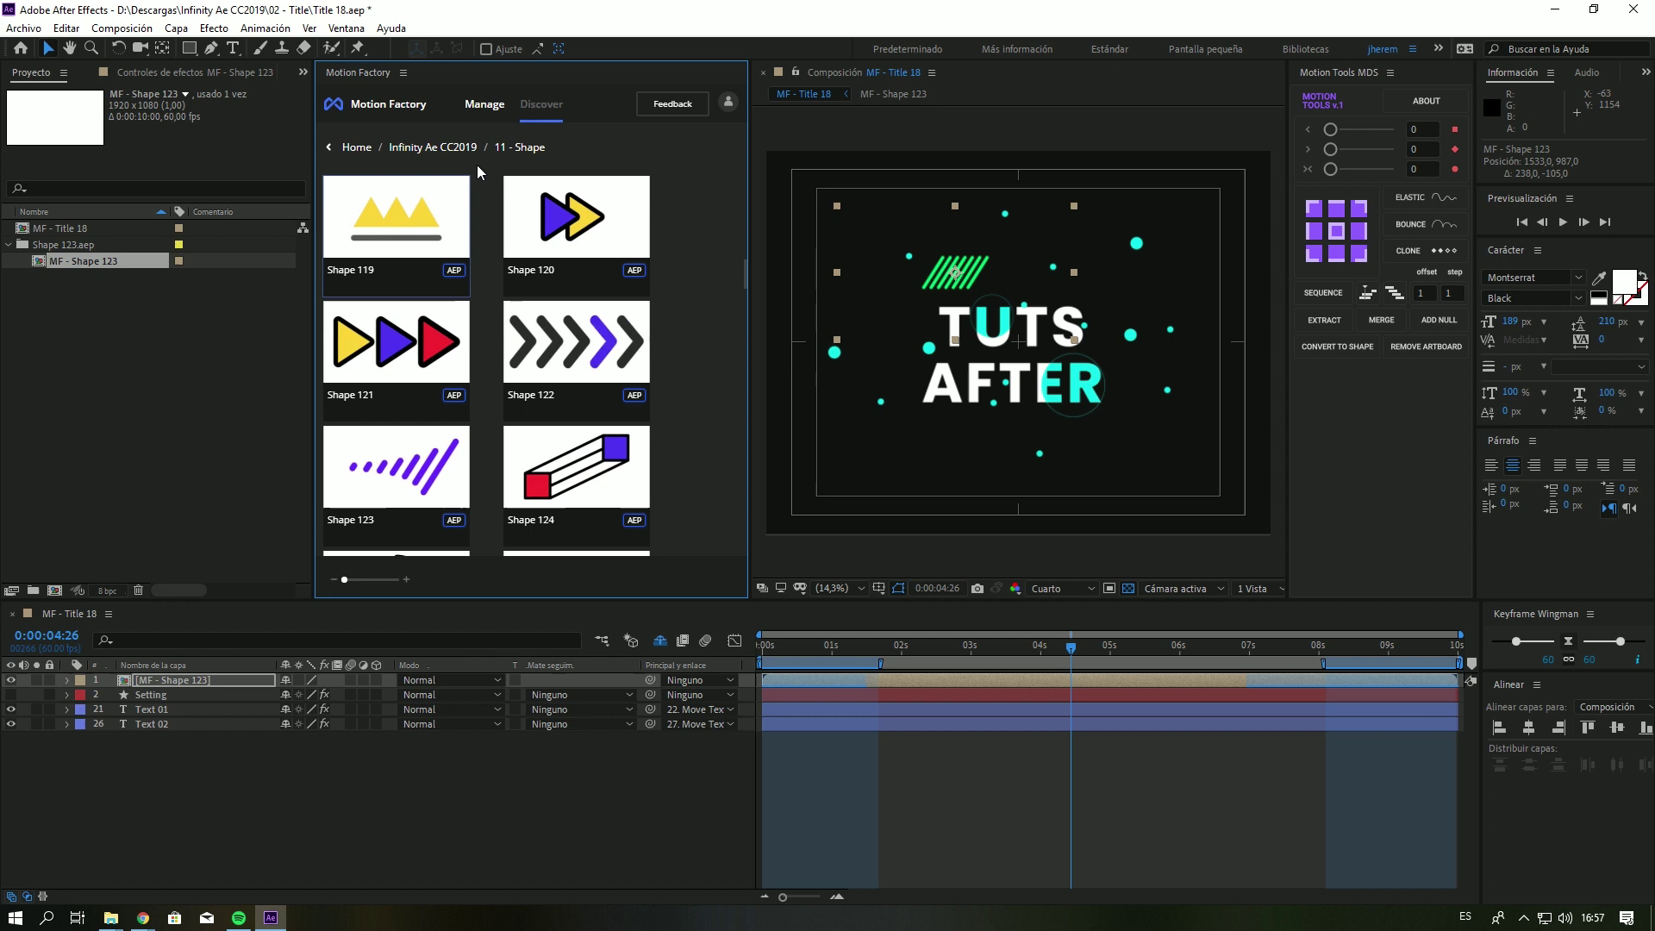
left_click(449, 148)
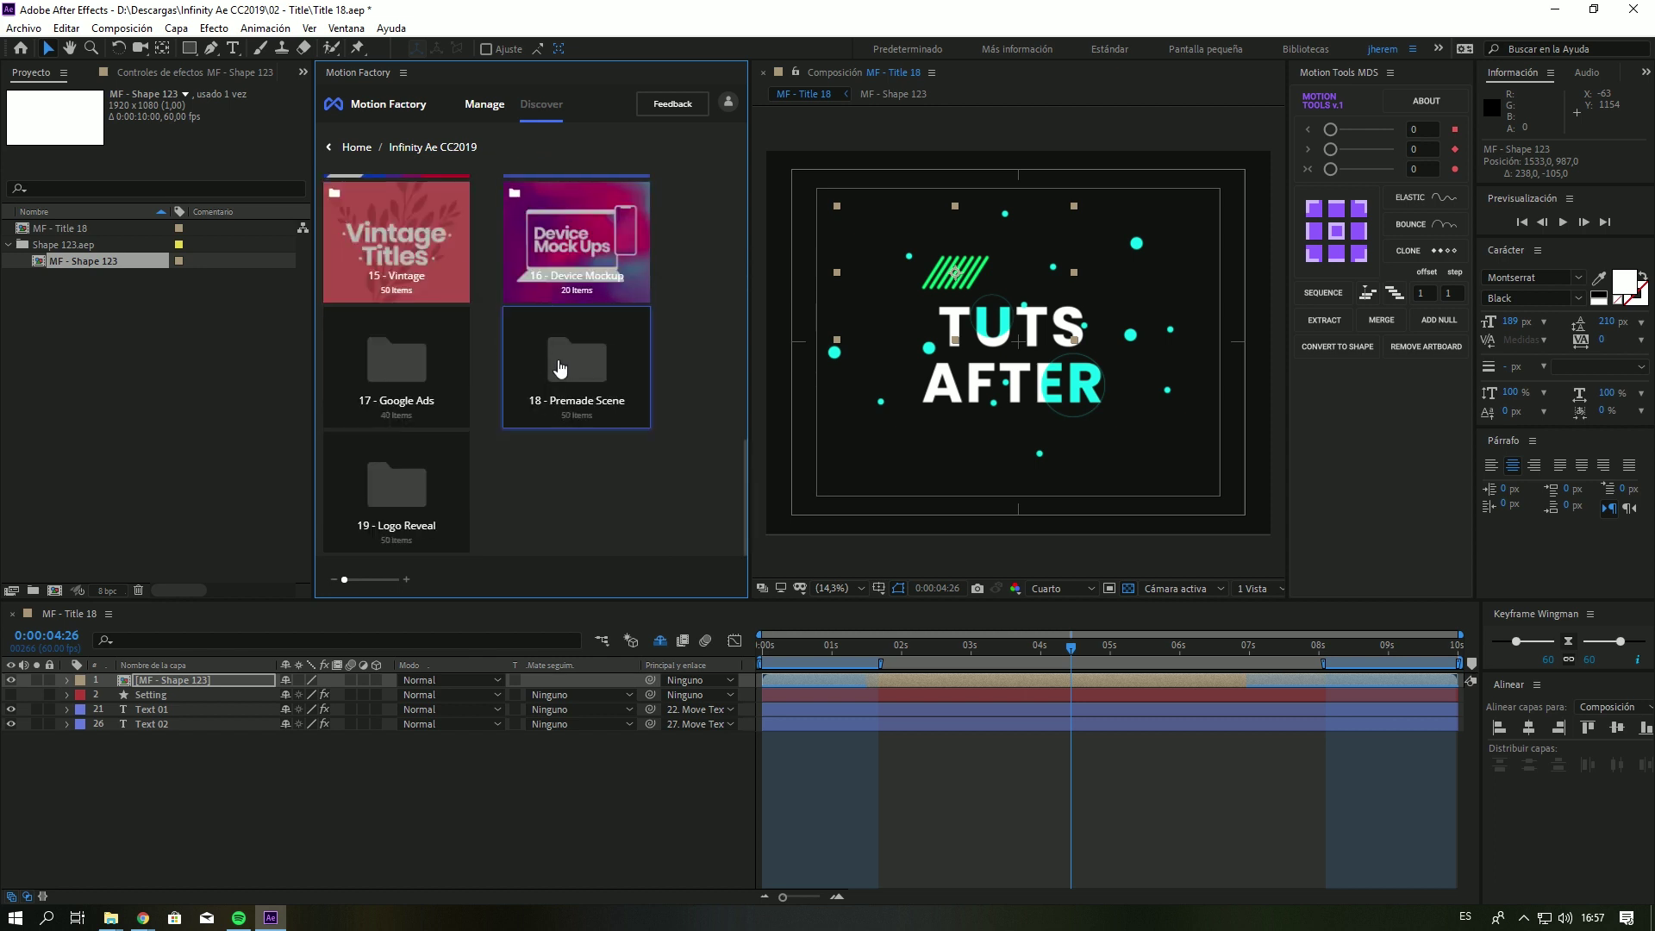
scroll(538, 379, "up", 3)
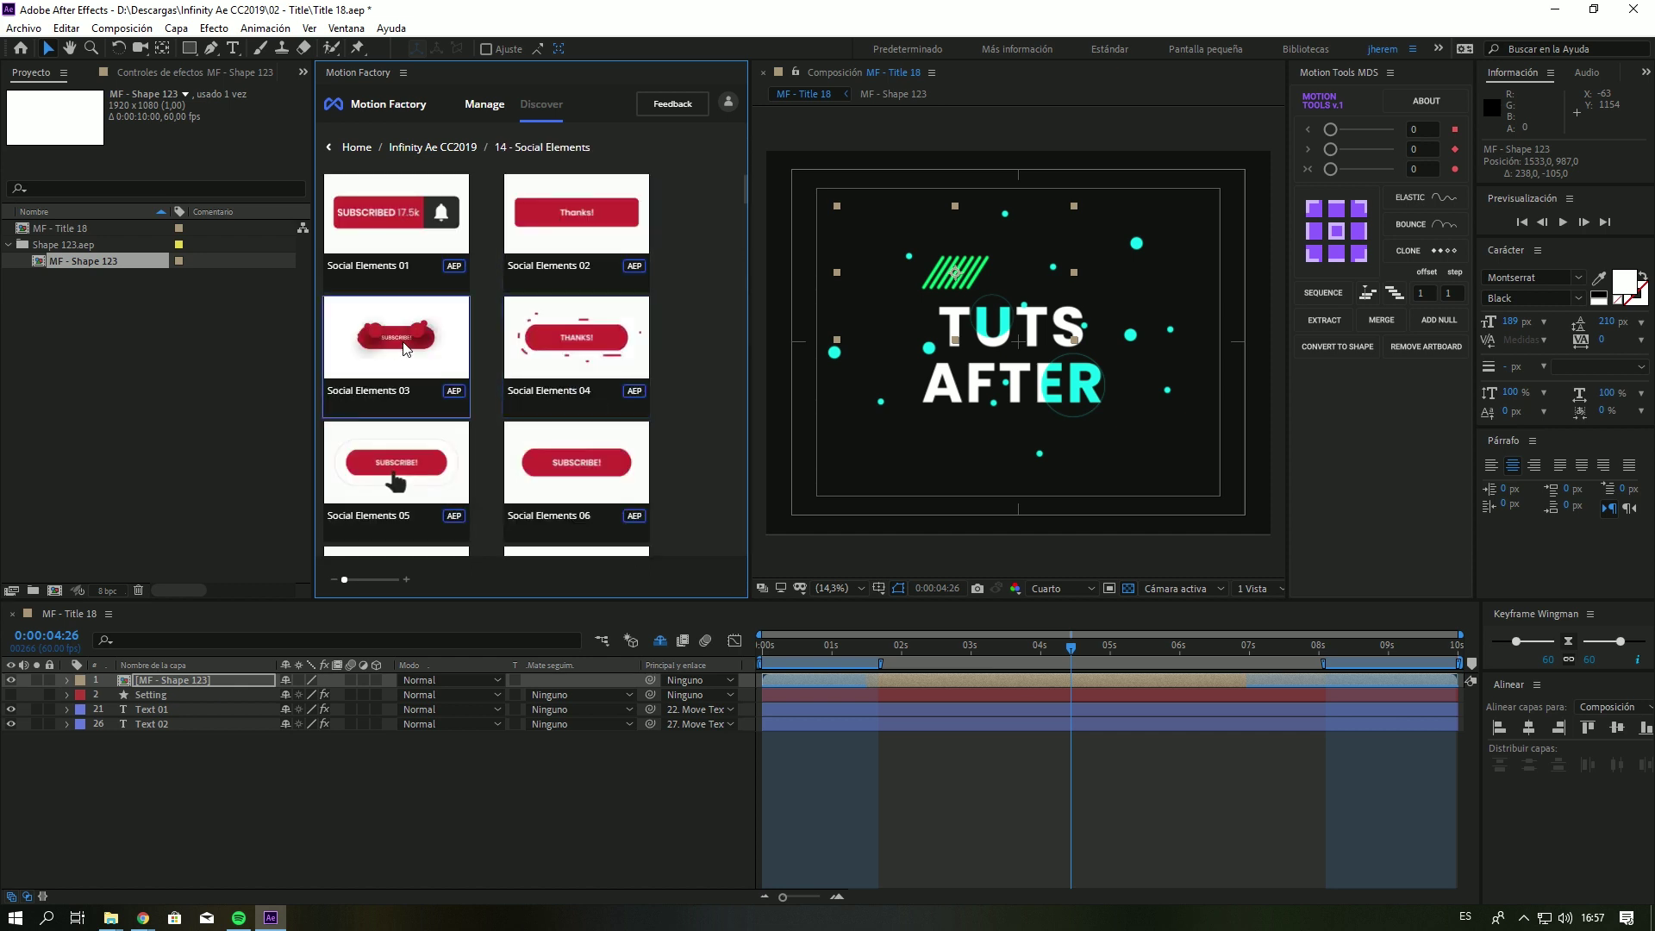
left_click(435, 147)
left_click(425, 399)
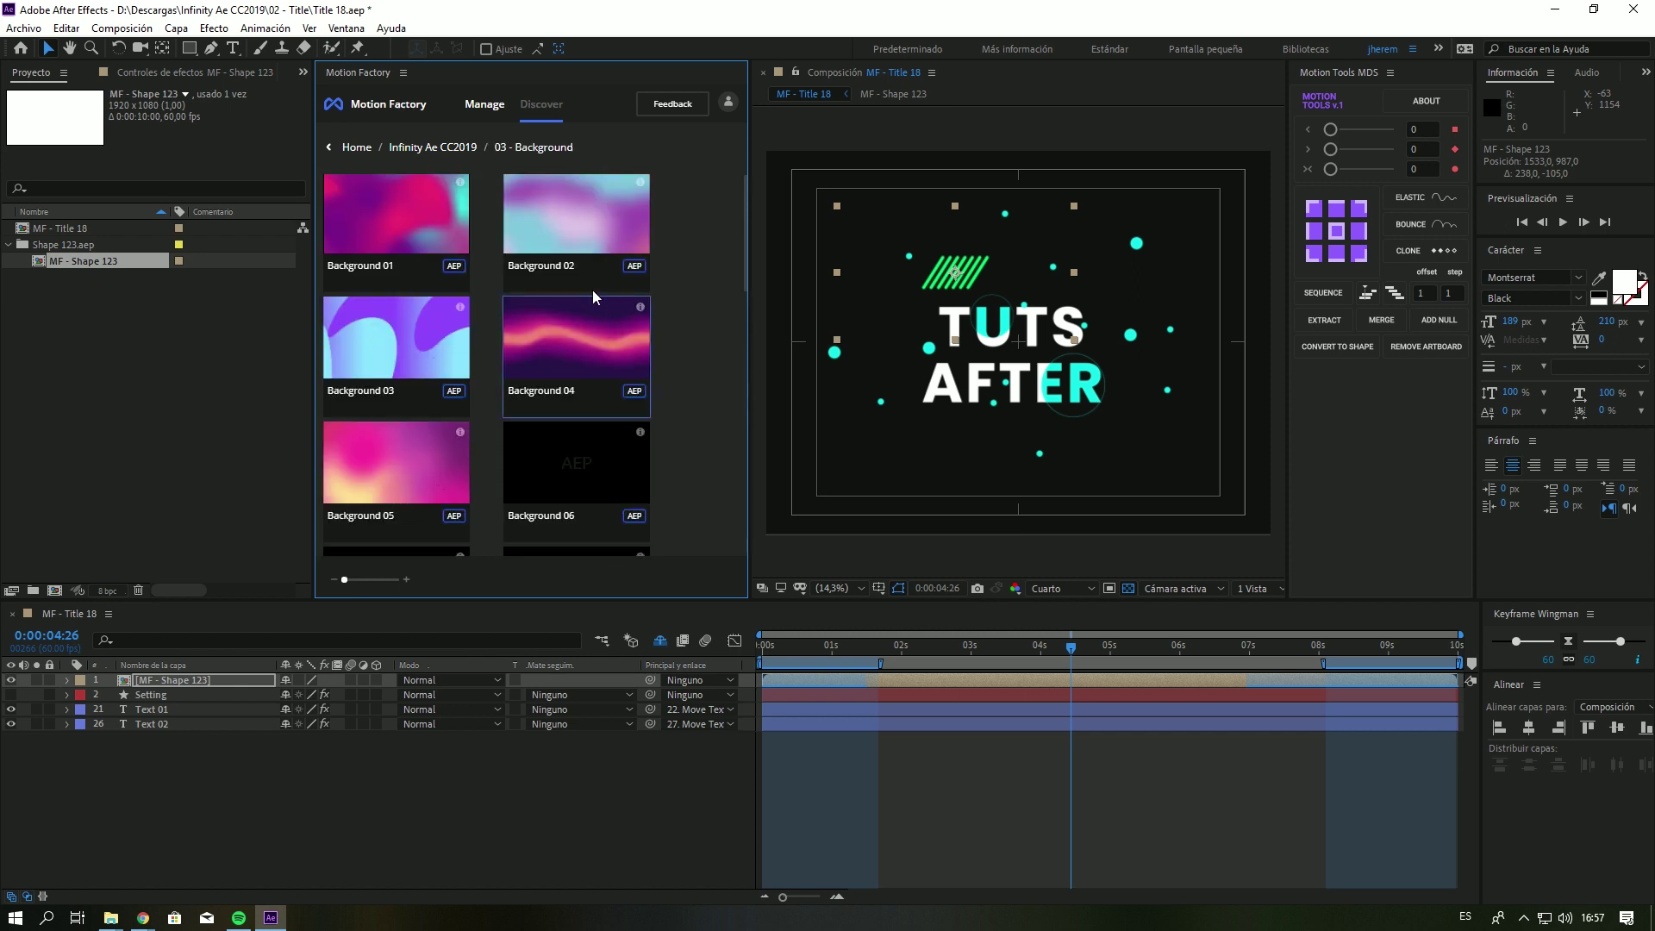
right_click(409, 343)
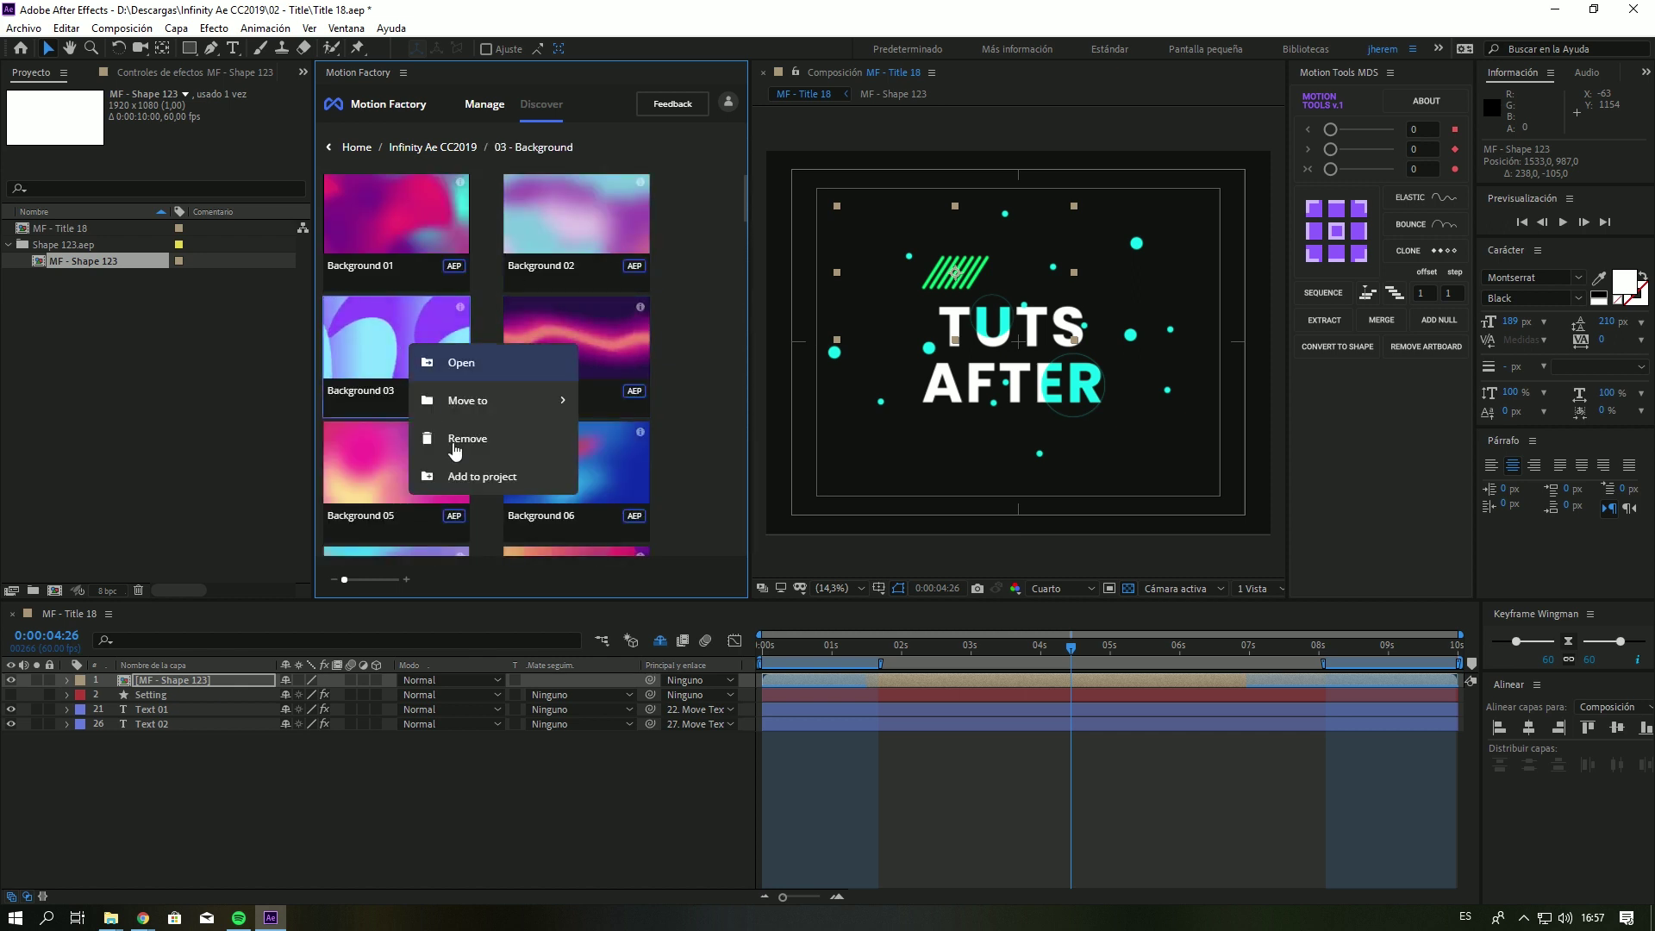
Import Background 03 and add MF - Background 03 as a layer in Title 18.
left_click(478, 474)
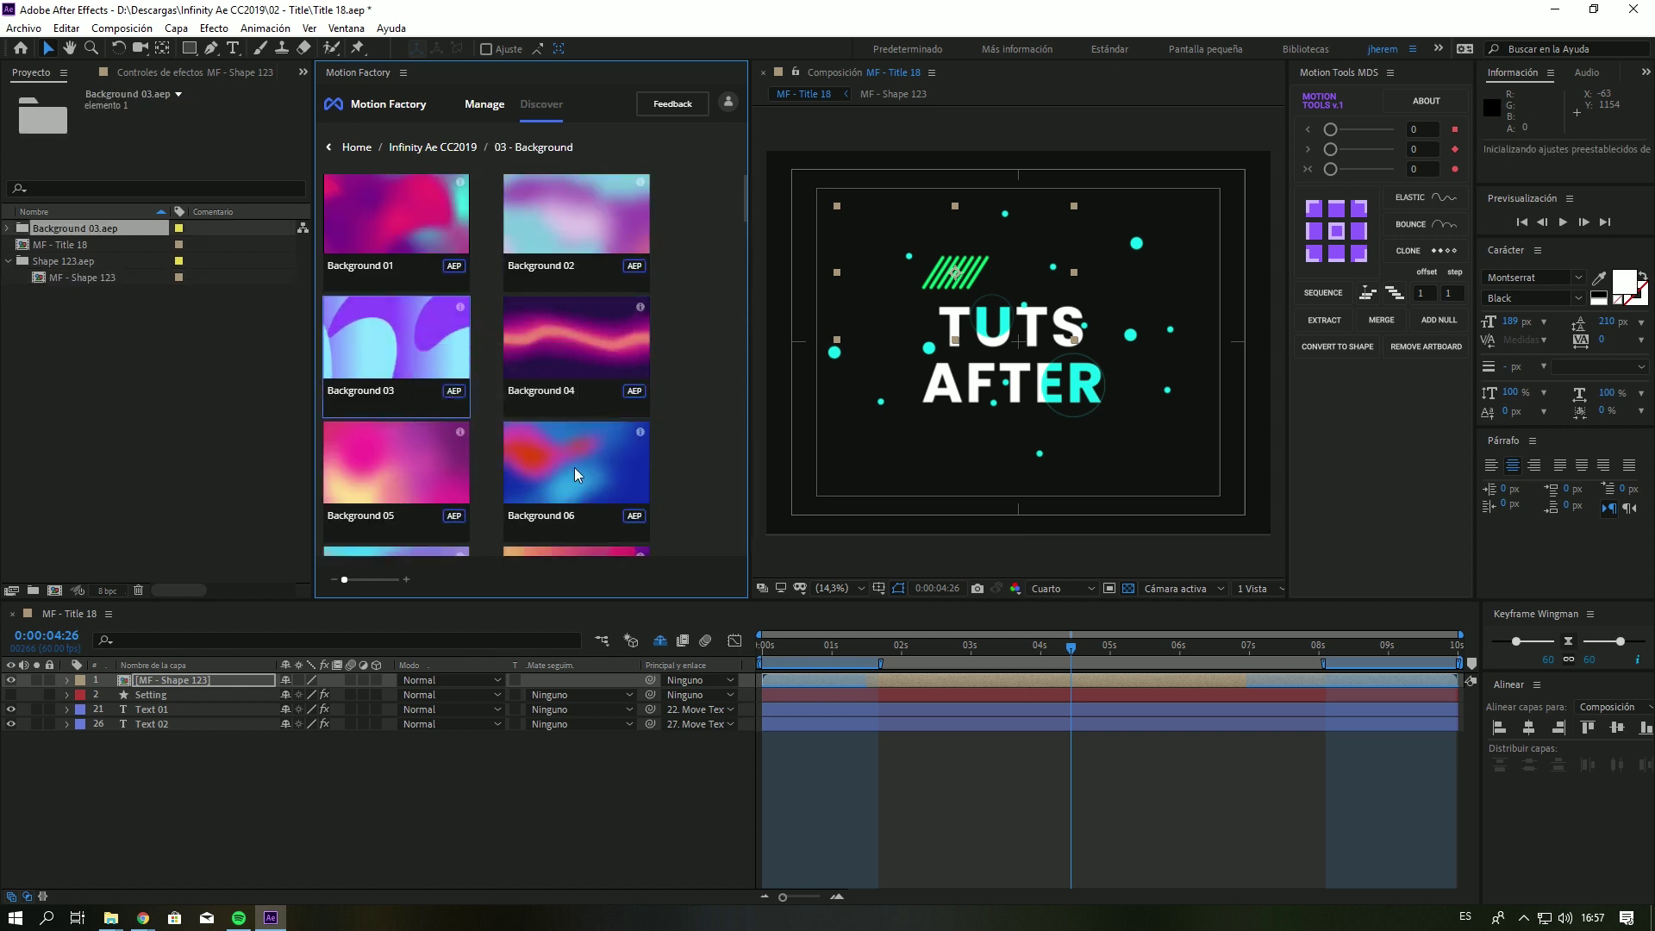
left_click(7, 228)
left_click_drag(90, 245, 139, 747)
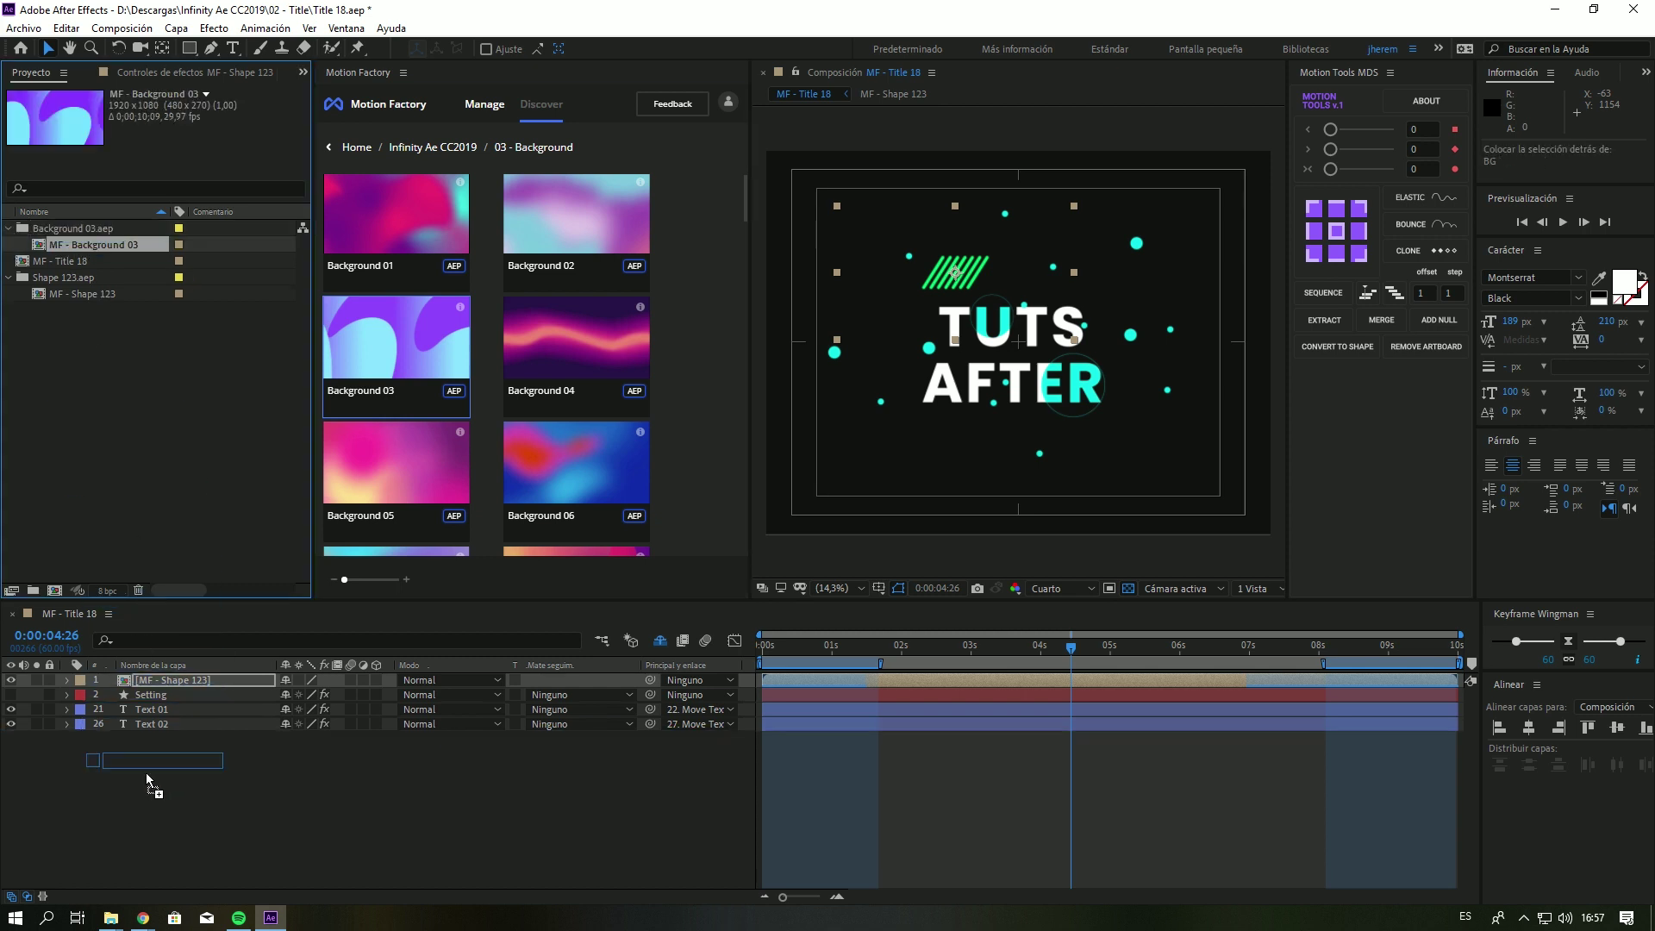
Reveal shy layers, move MF - Background 03 above BG, and scrub the title to about four seconds.
left_click_drag(1039, 653, 958, 649)
left_click(161, 739)
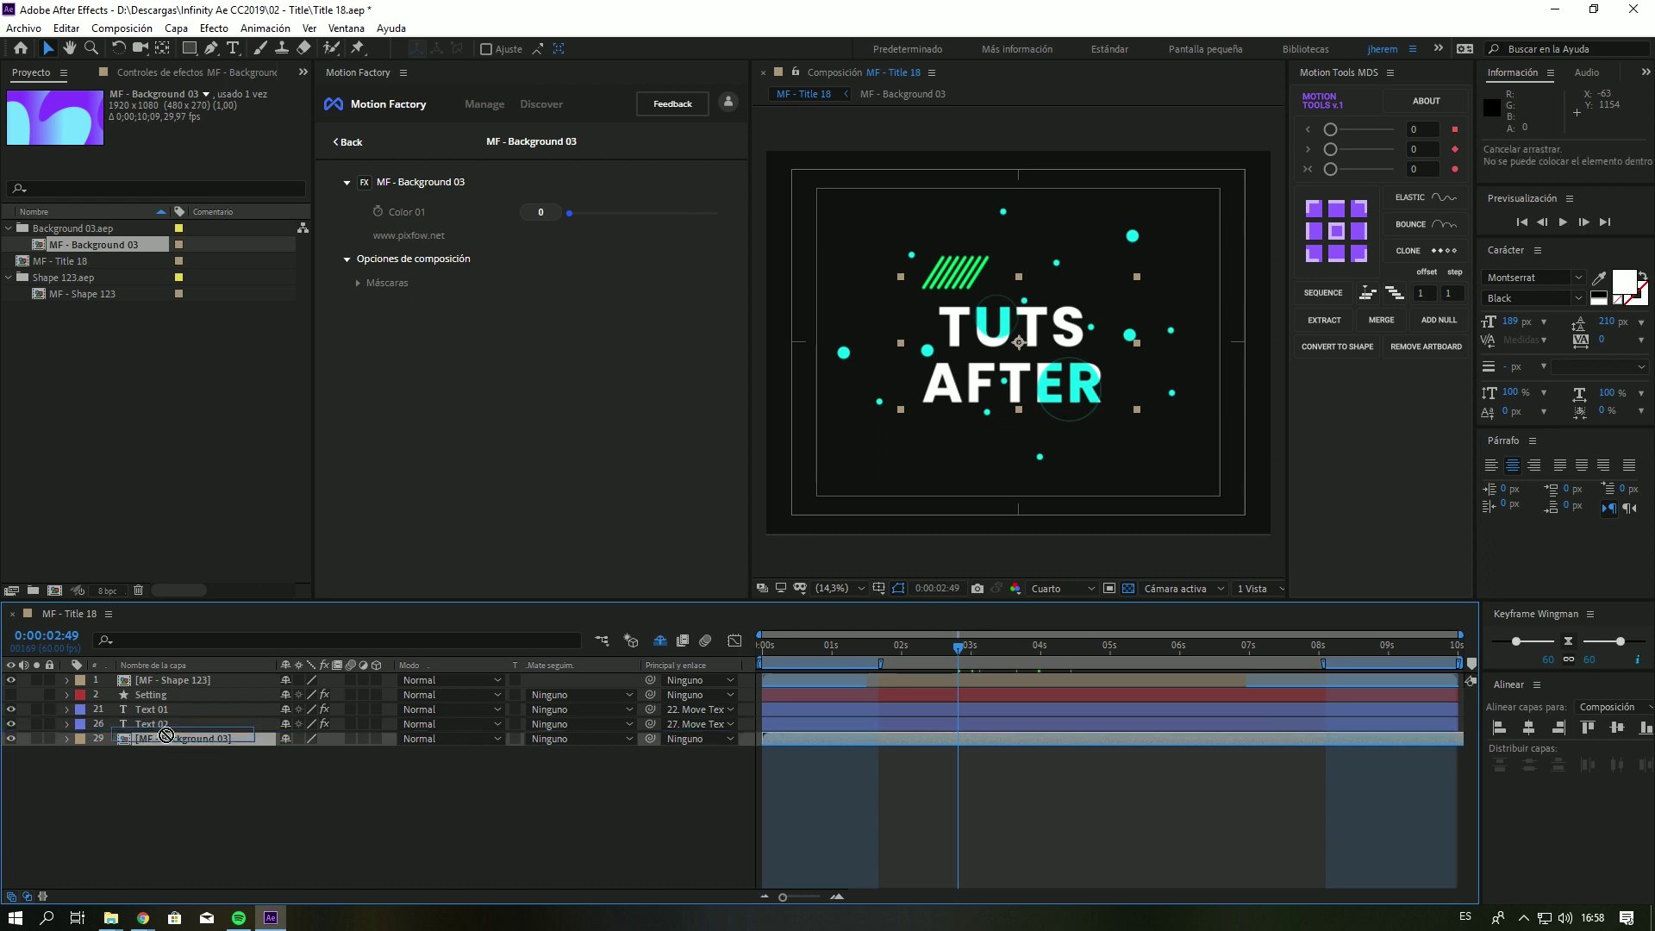
left_click(659, 640)
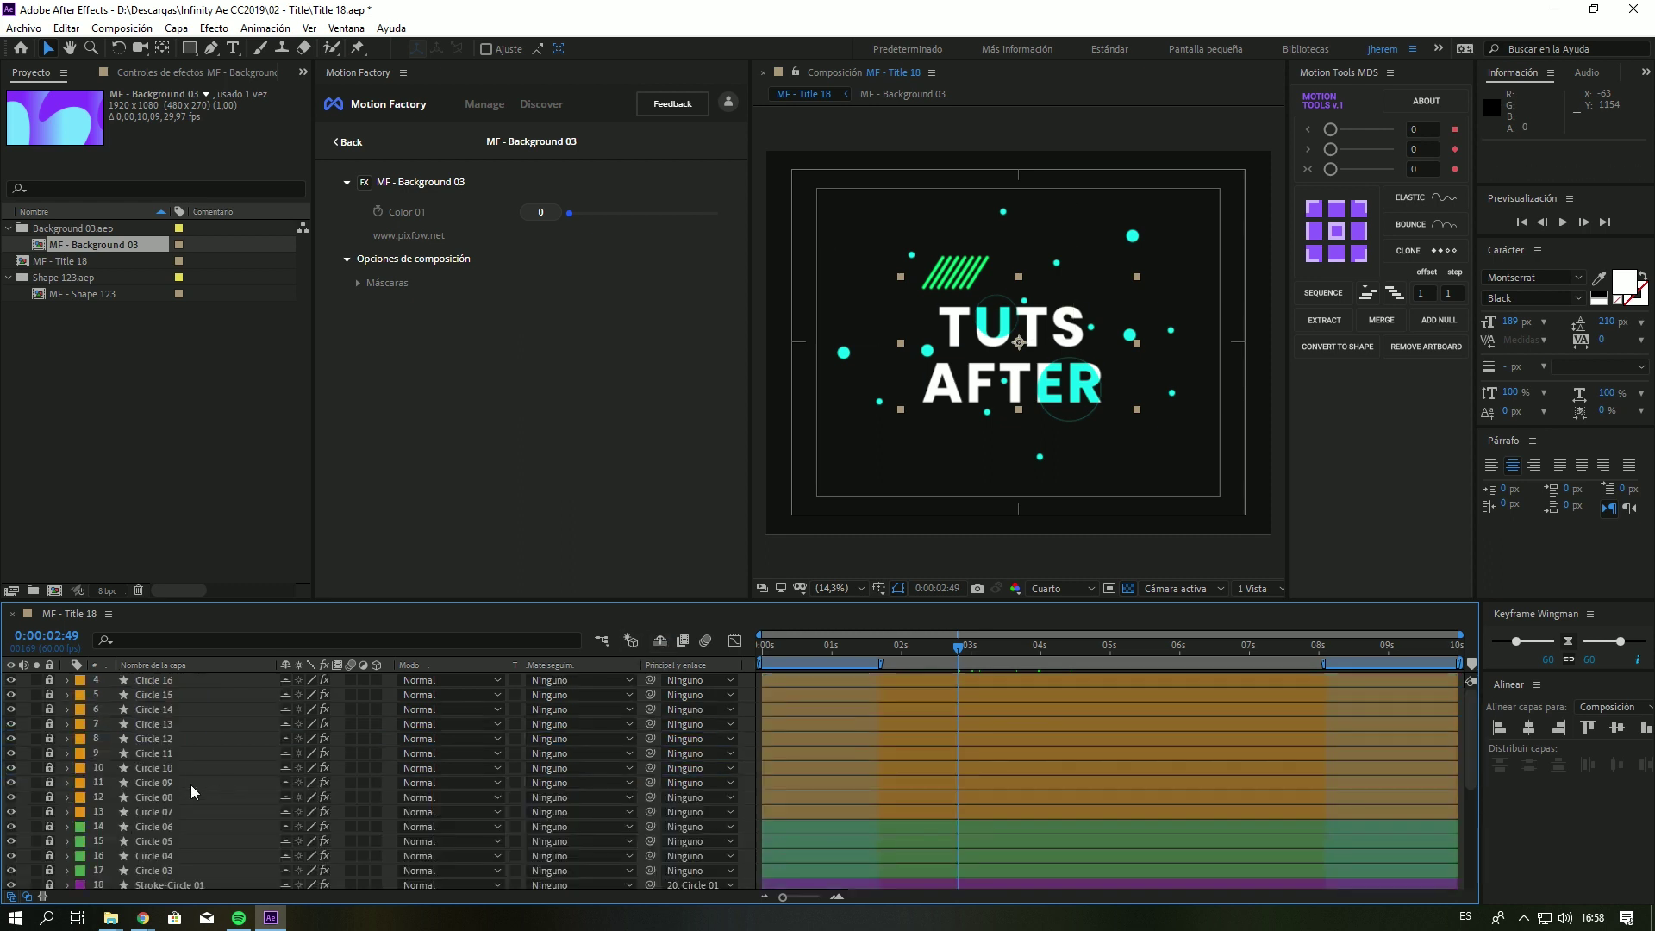
scroll(184, 788, "down", 5)
left_click_drag(157, 883, 158, 862)
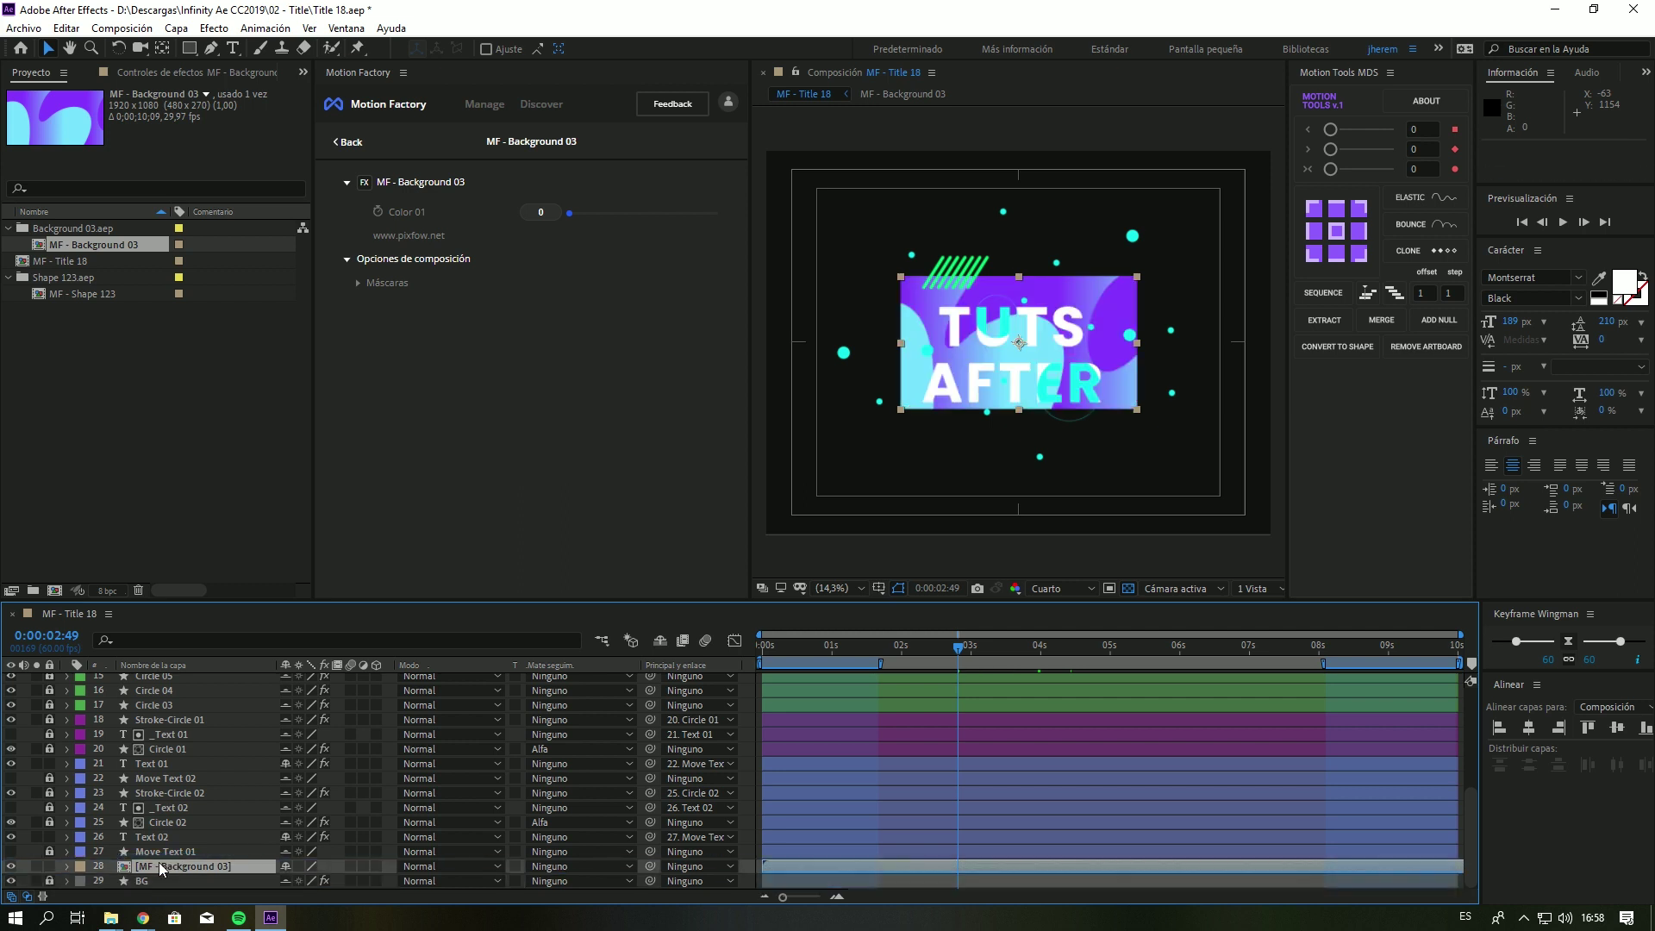
left_click_drag(847, 644, 1072, 653)
left_click(350, 142)
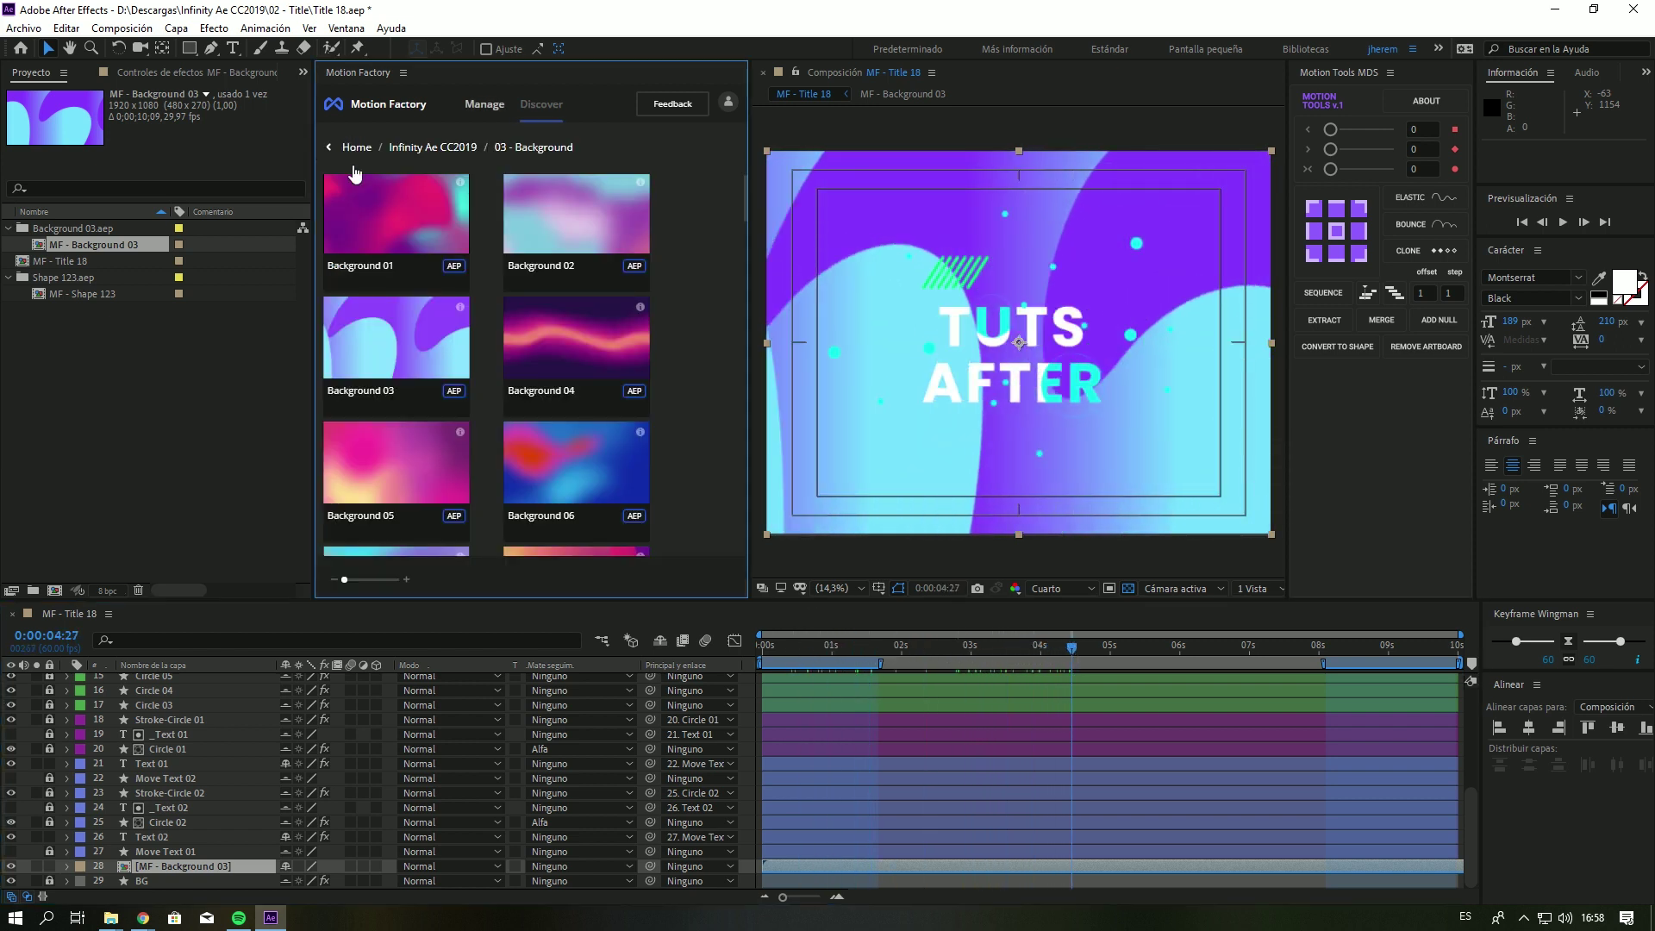
Hide shy layers in the timeline and open the Countdown category.
left_click(660, 640)
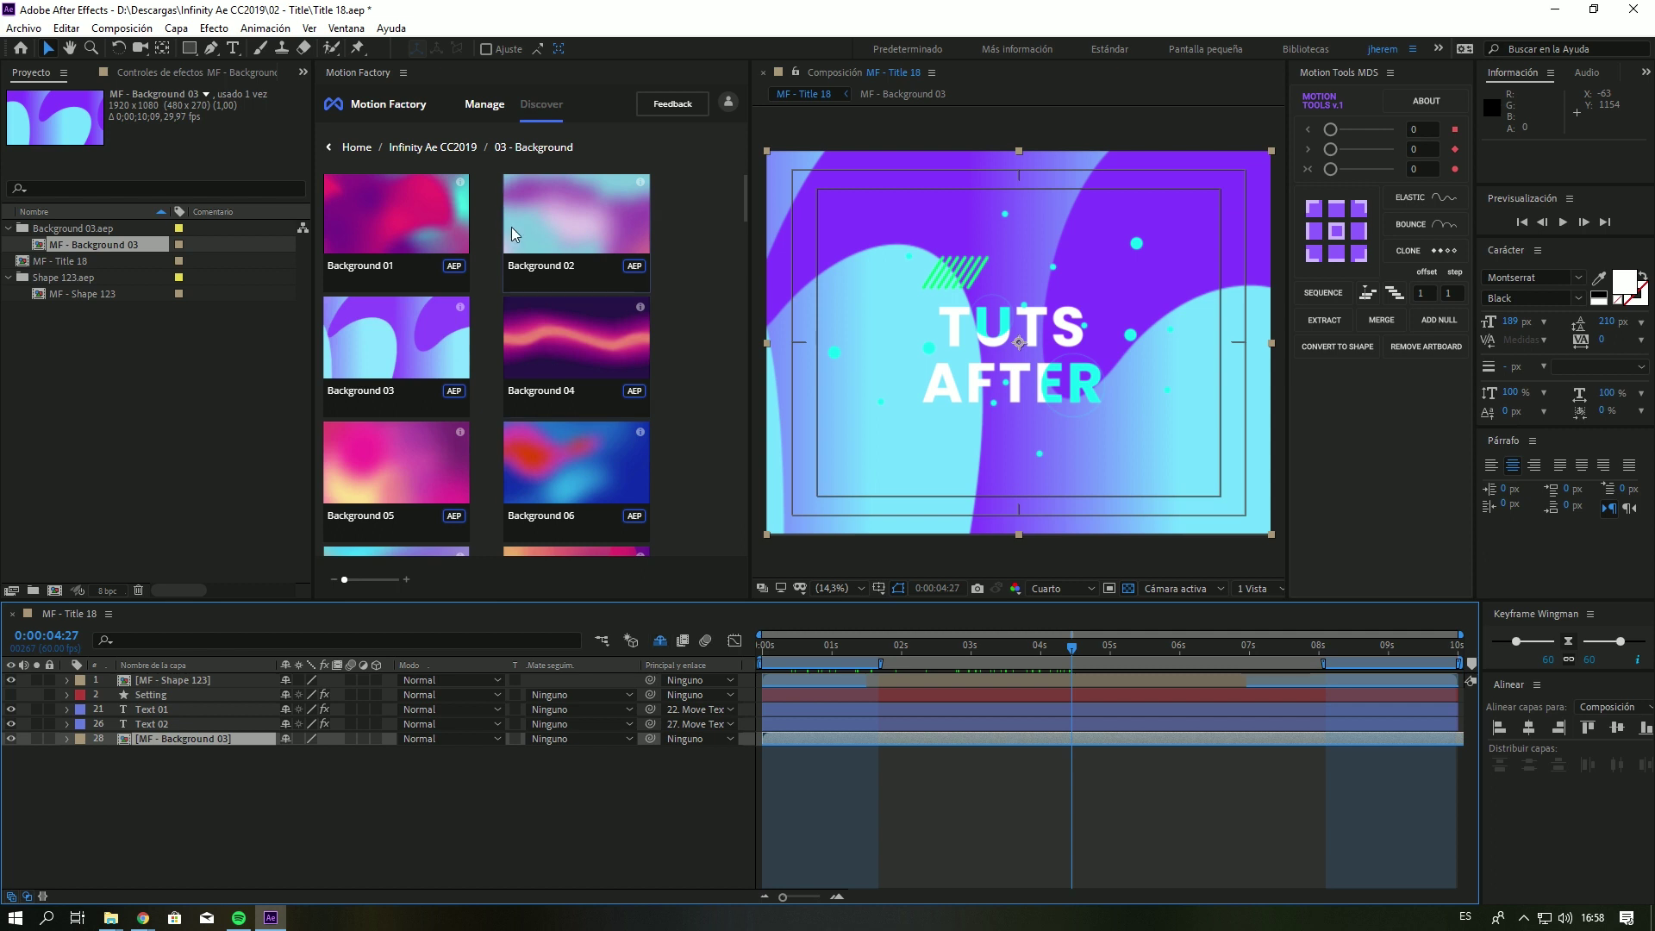
left_click(446, 150)
scroll(507, 409, "down", 2)
scroll(500, 439, "down", 2)
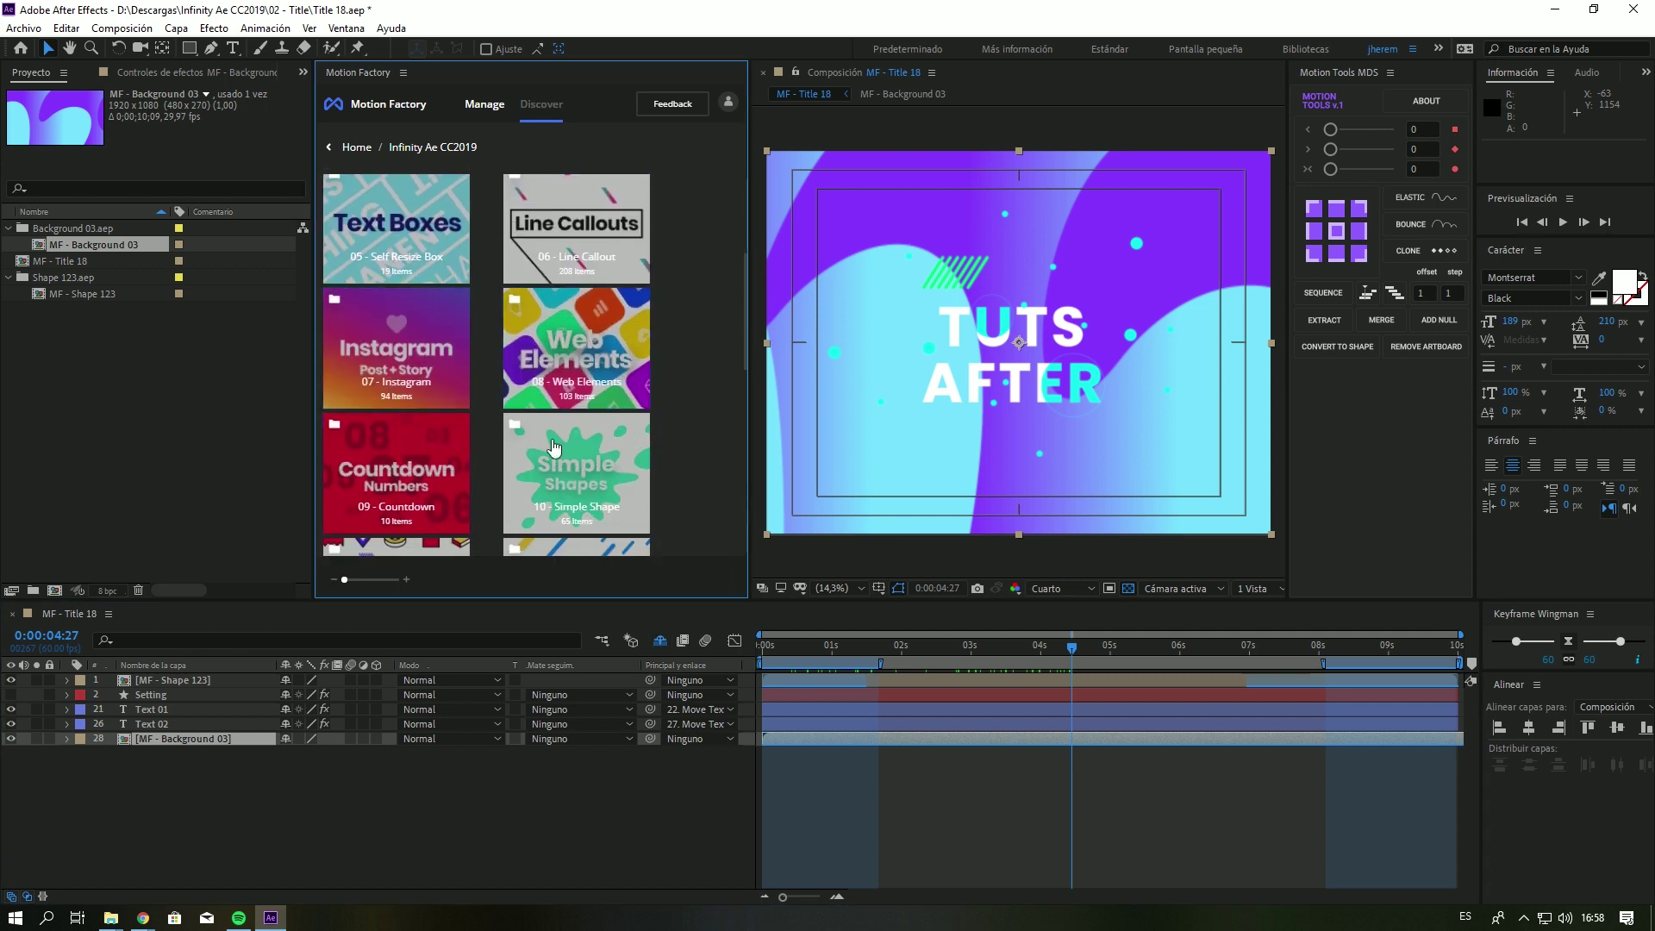
scroll(491, 451, "down", 1)
left_click(391, 371)
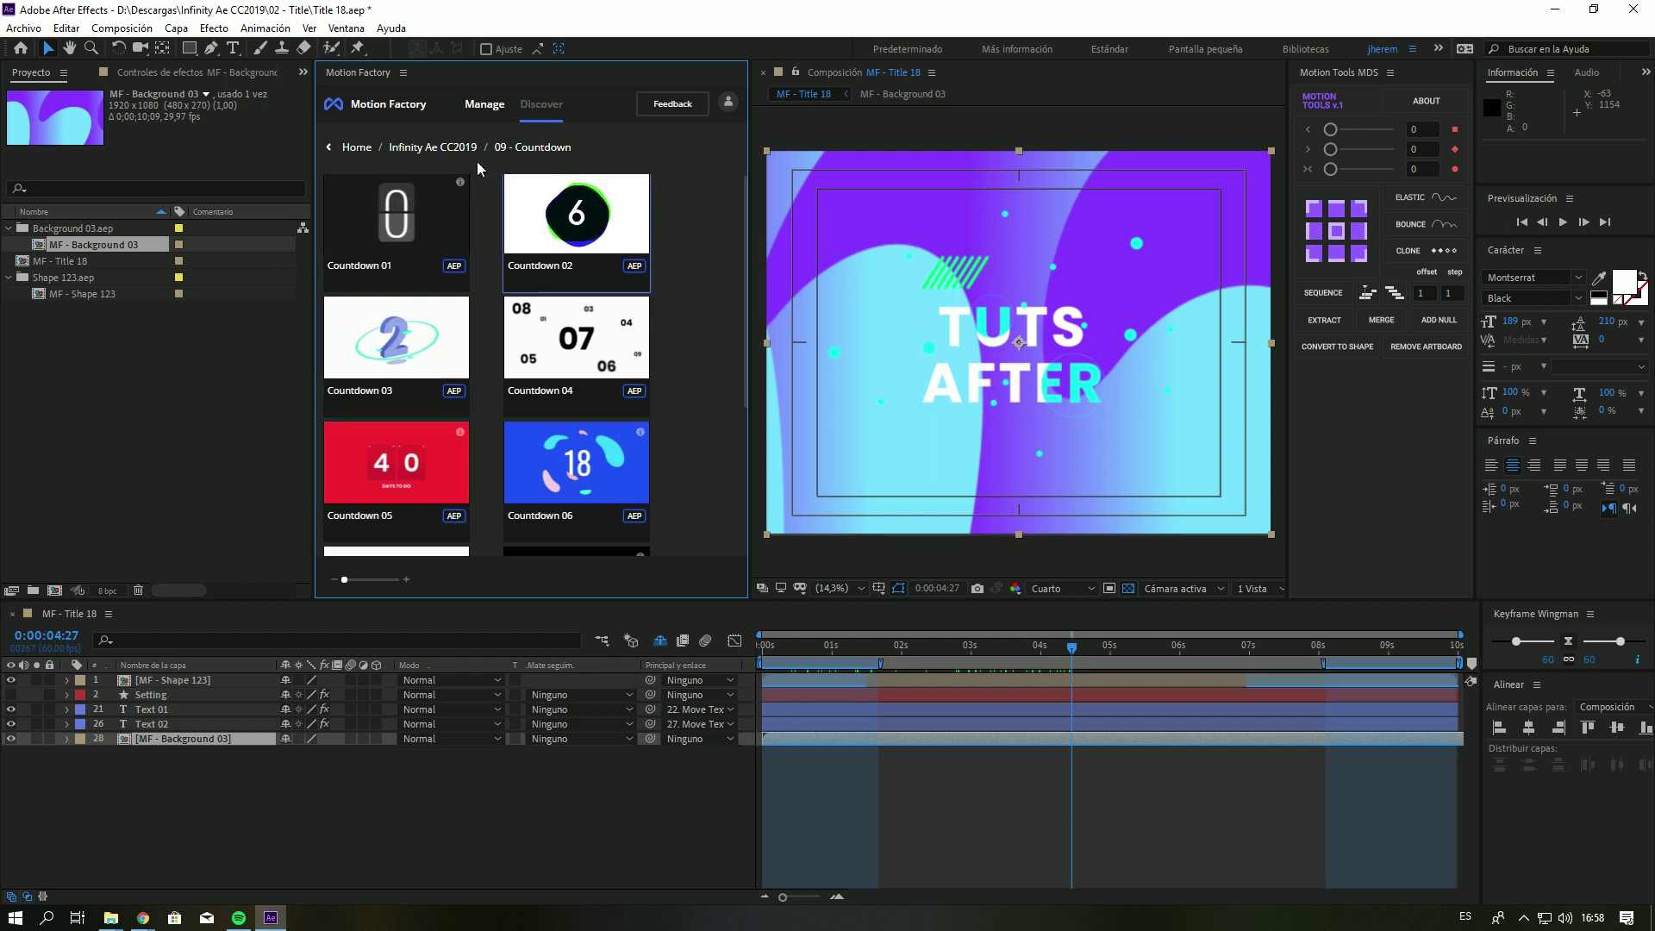
Return to the categories and browse the Complex Shapes templates.
left_click(419, 148)
scroll(541, 299, "down", 2)
scroll(541, 299, "down", 2)
scroll(541, 299, "down", 1)
left_click(569, 260)
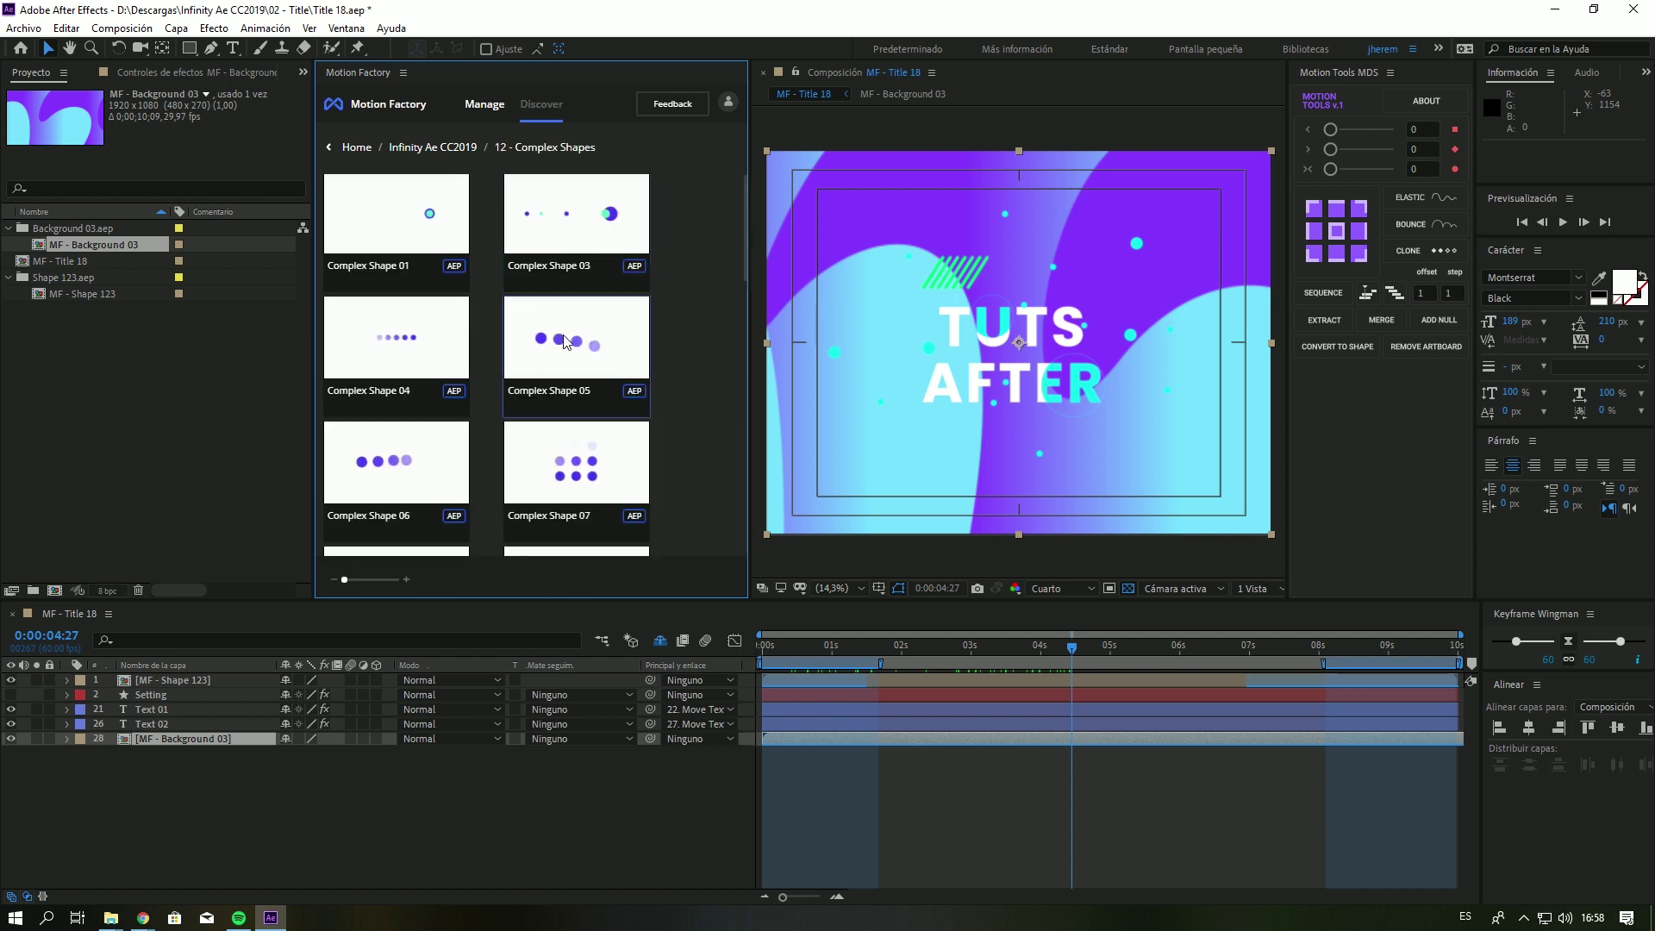
scroll(565, 342, "down", 1)
scroll(560, 406, "down", 4)
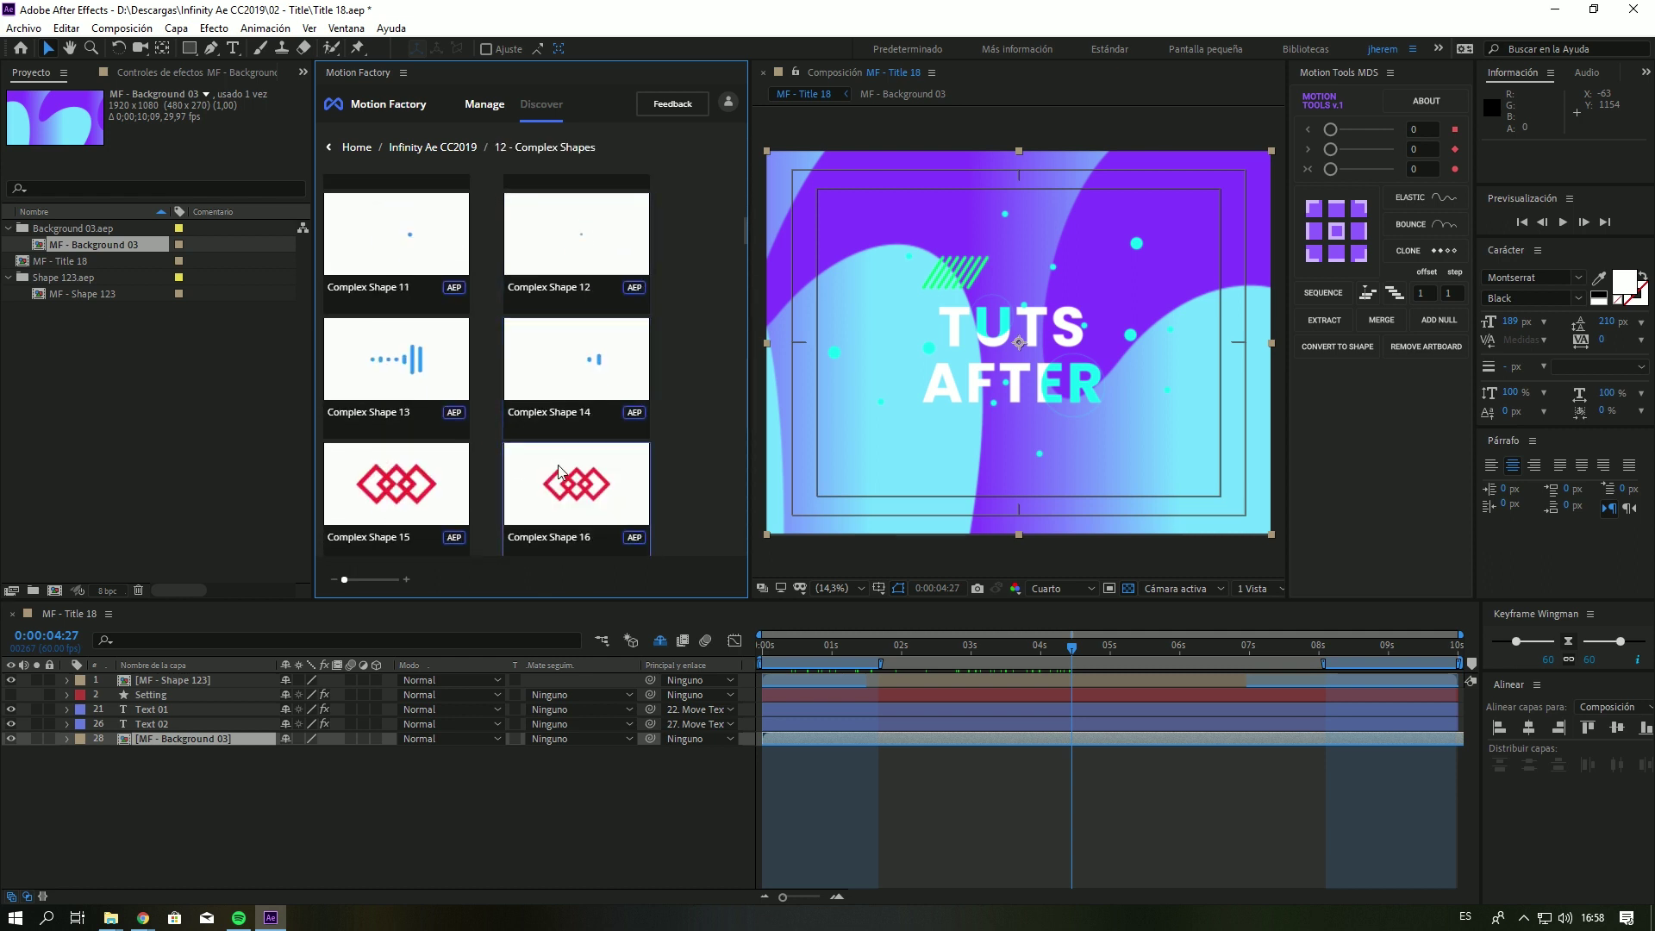
Look through the Transition category, then the Logo Reveal category.
left_click(419, 148)
scroll(398, 383, "down", 1)
left_click(393, 298)
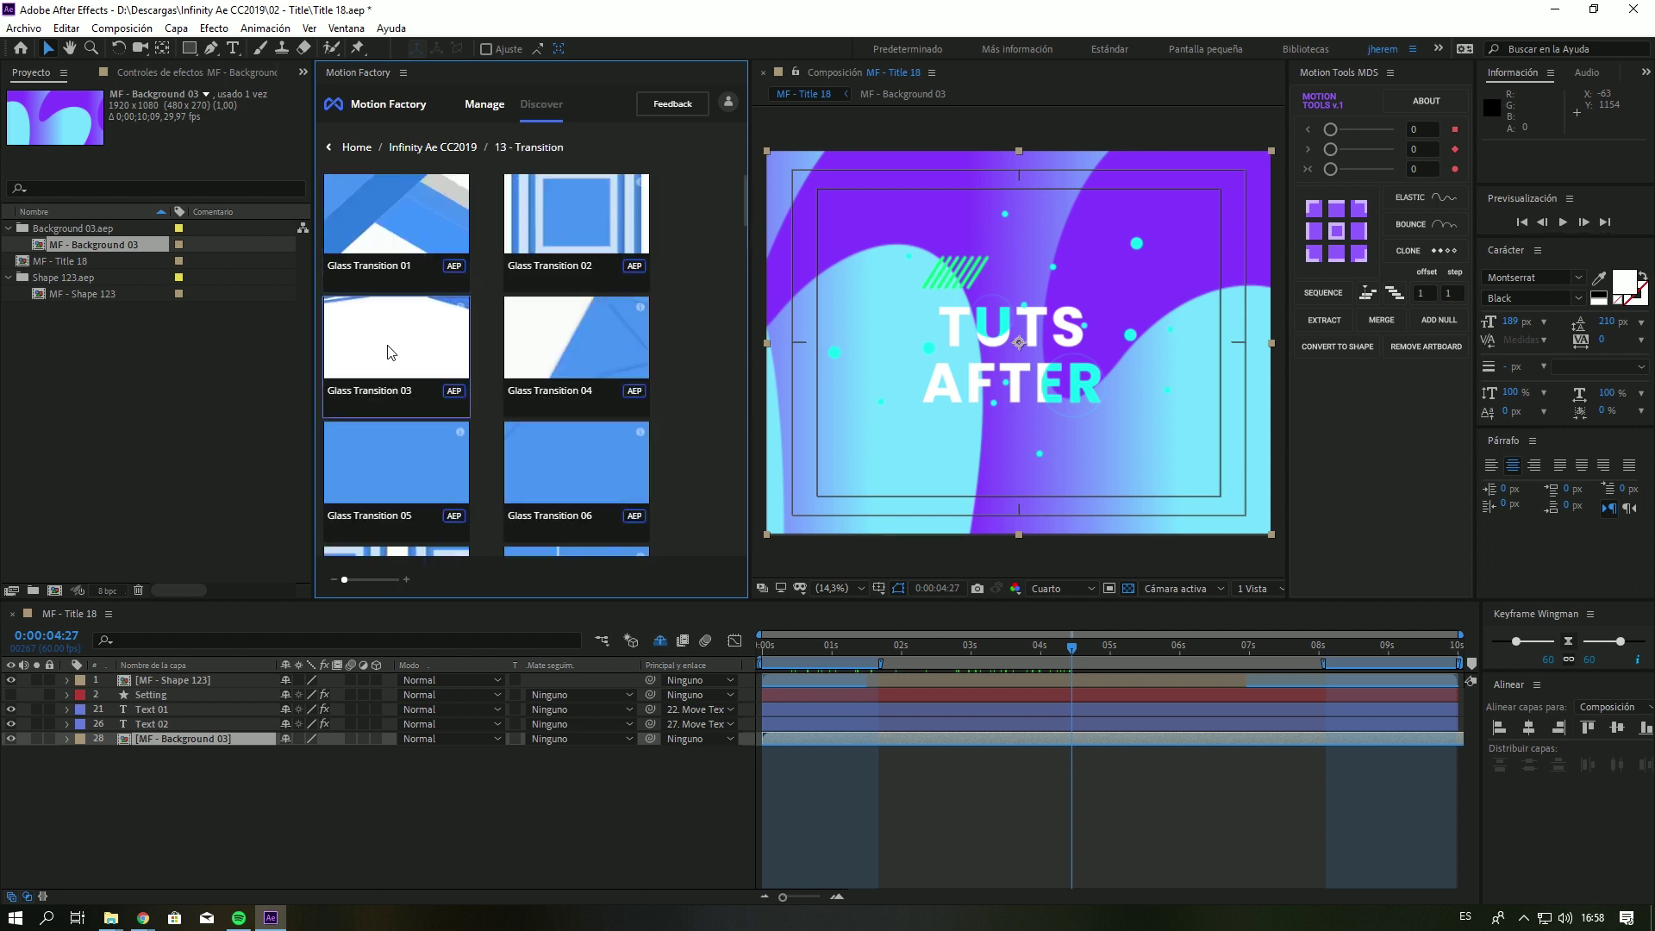
scroll(525, 341, "down", 3)
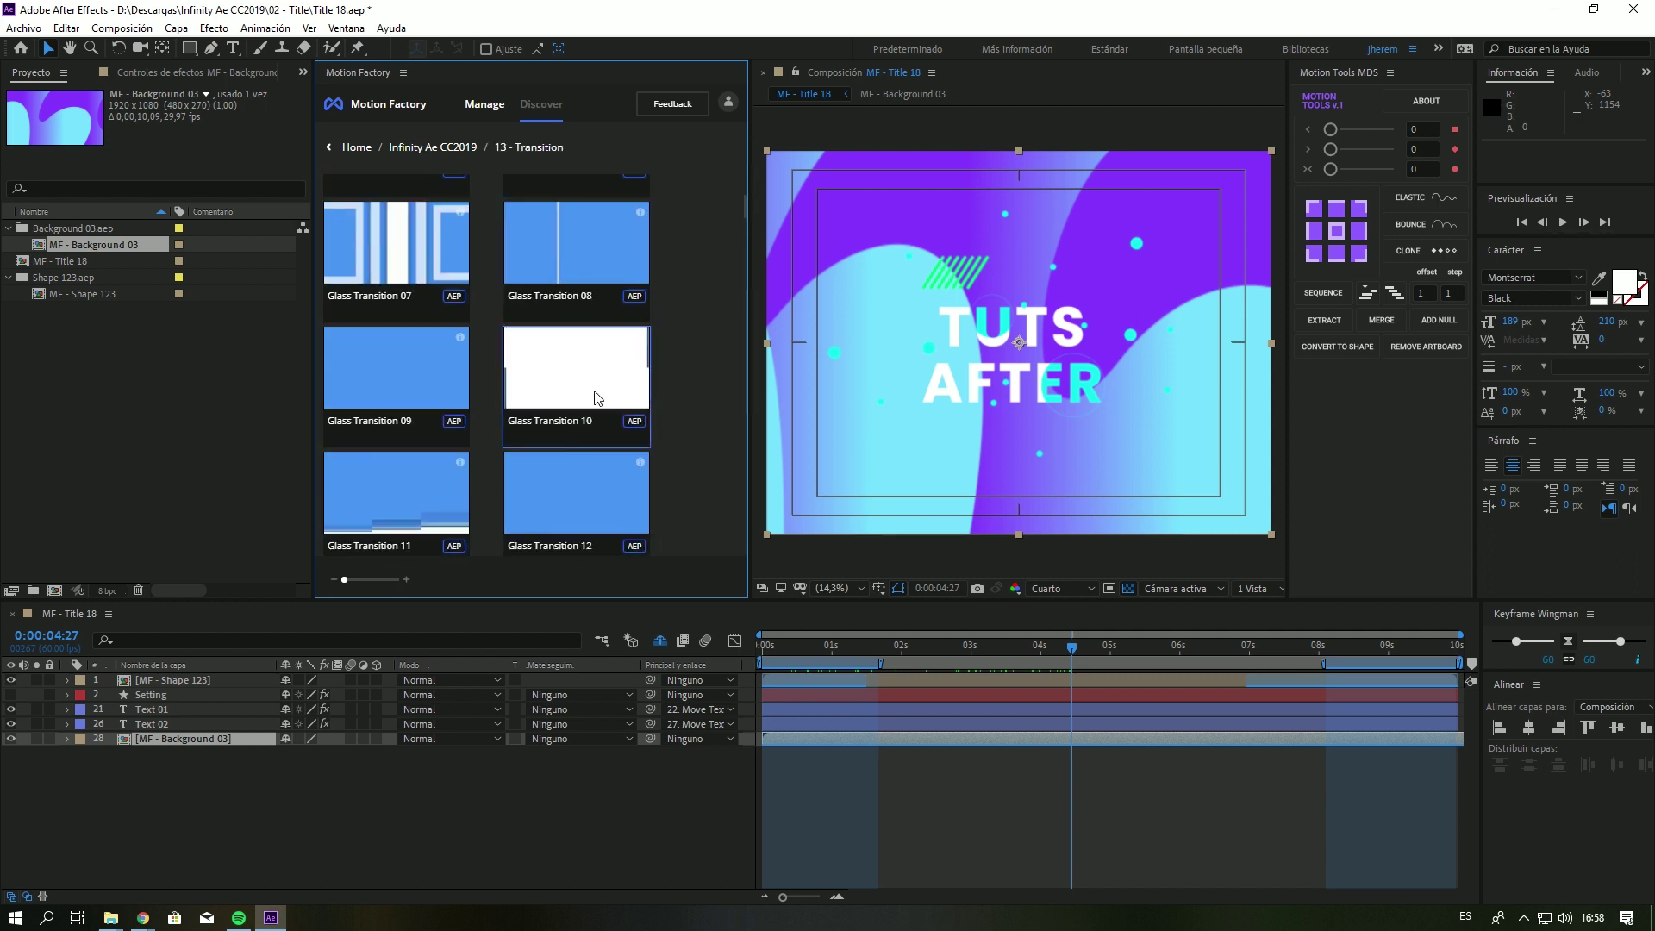
scroll(586, 397, "down", 4)
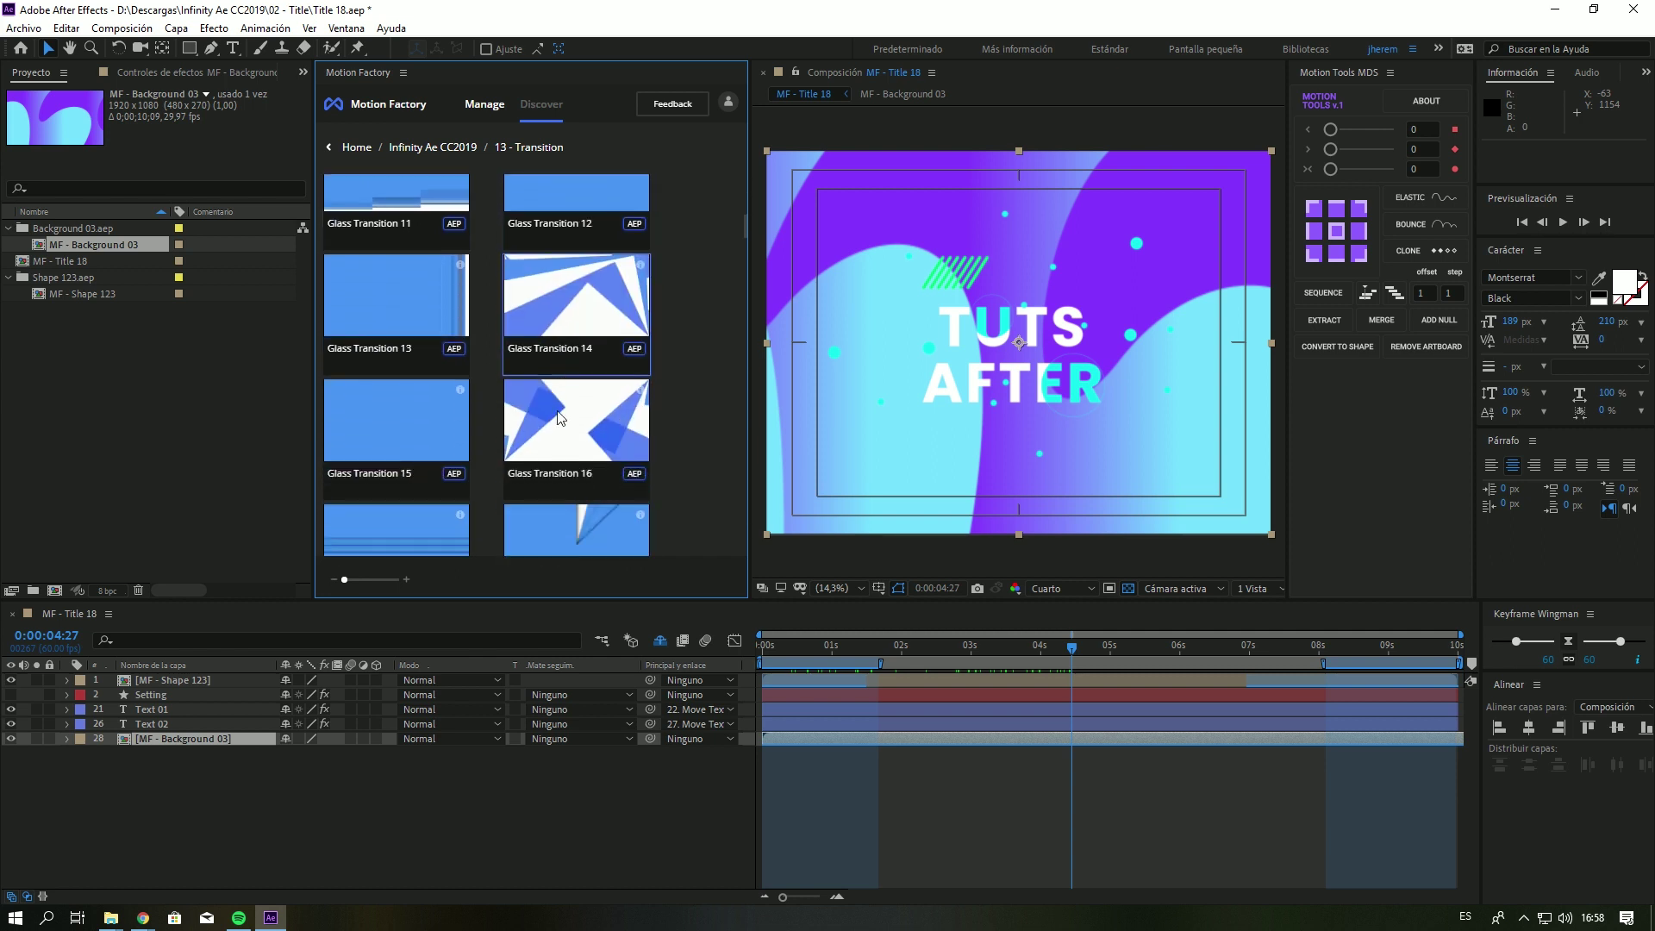
scroll(559, 418, "down", 2)
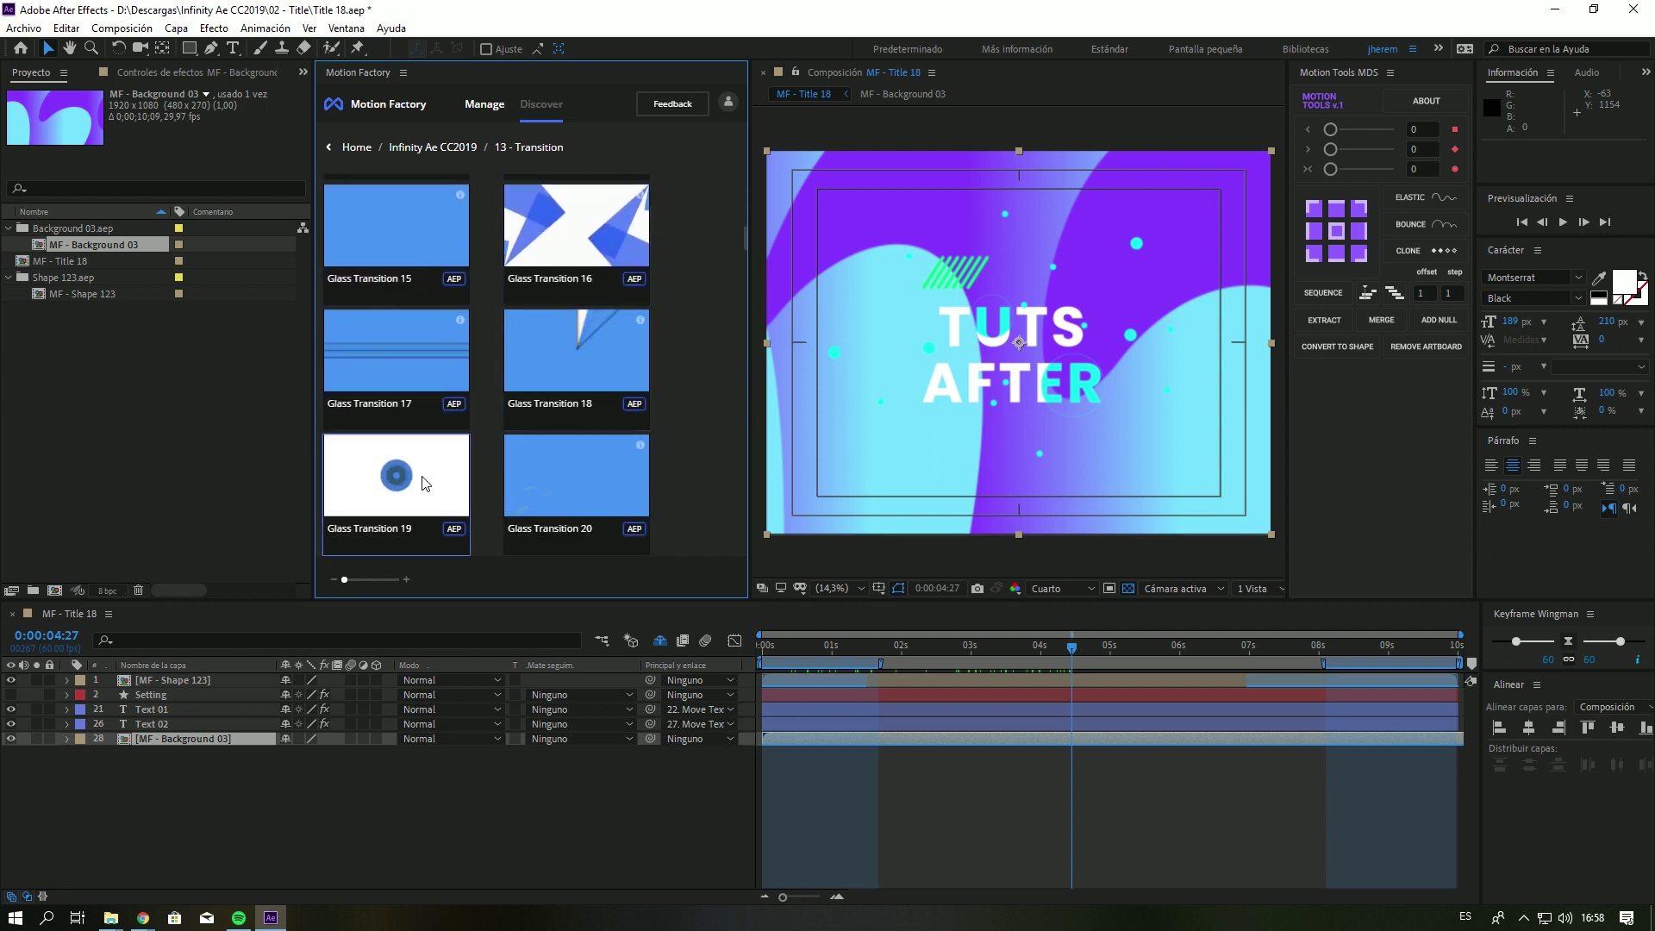
left_click(433, 147)
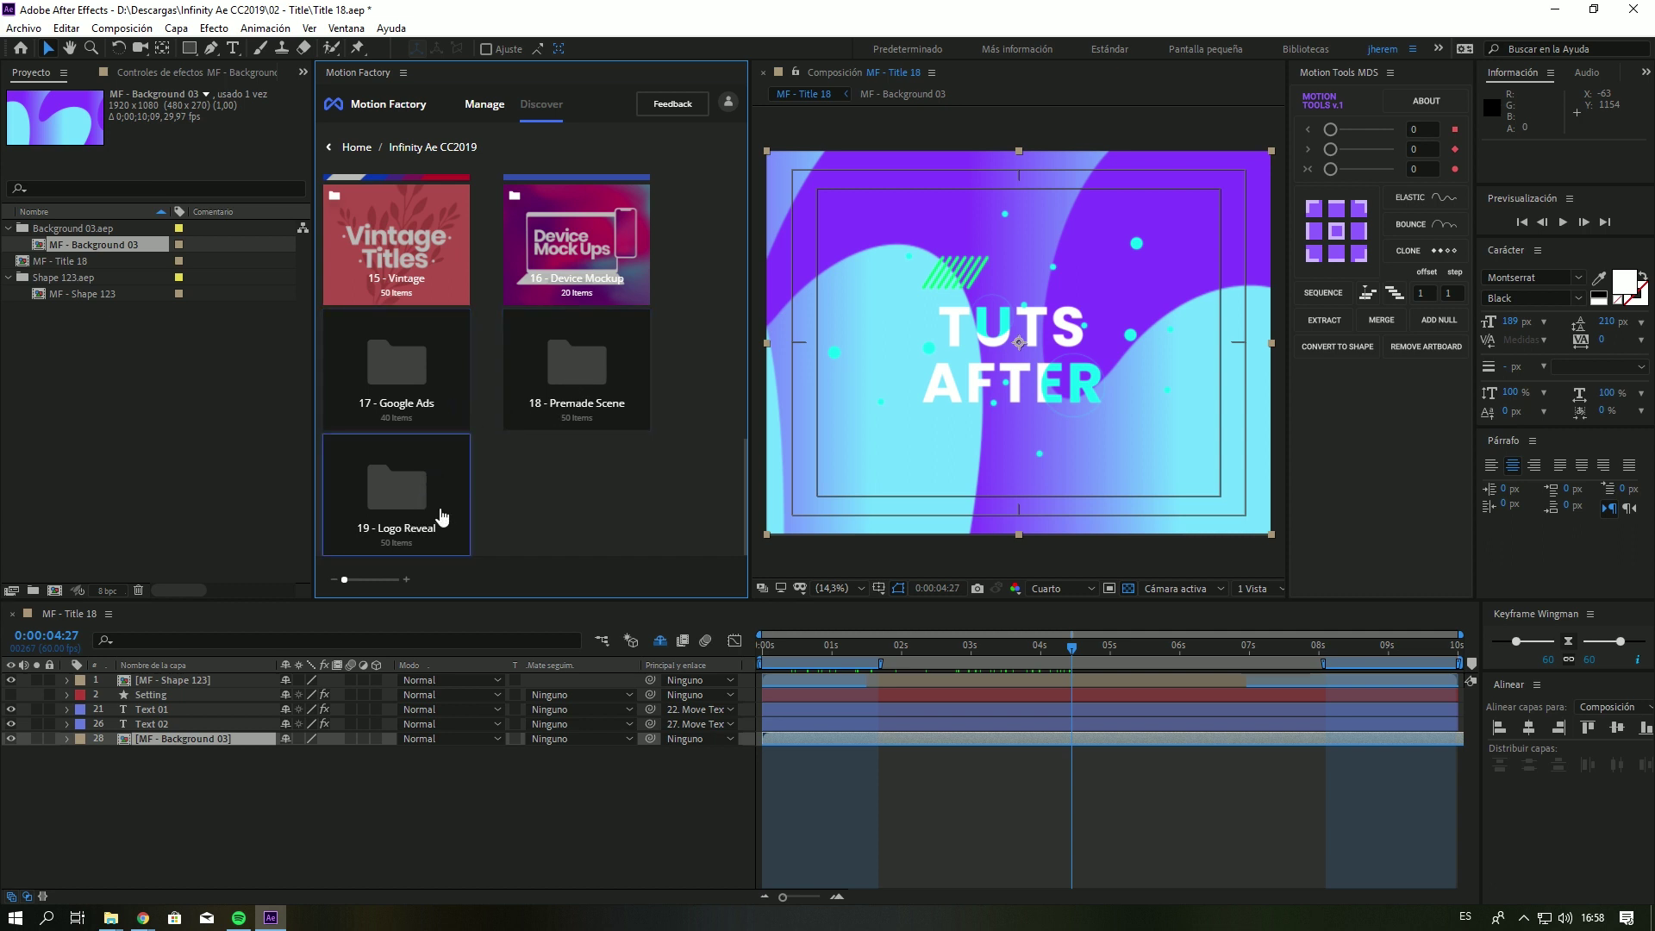
left_click(402, 487)
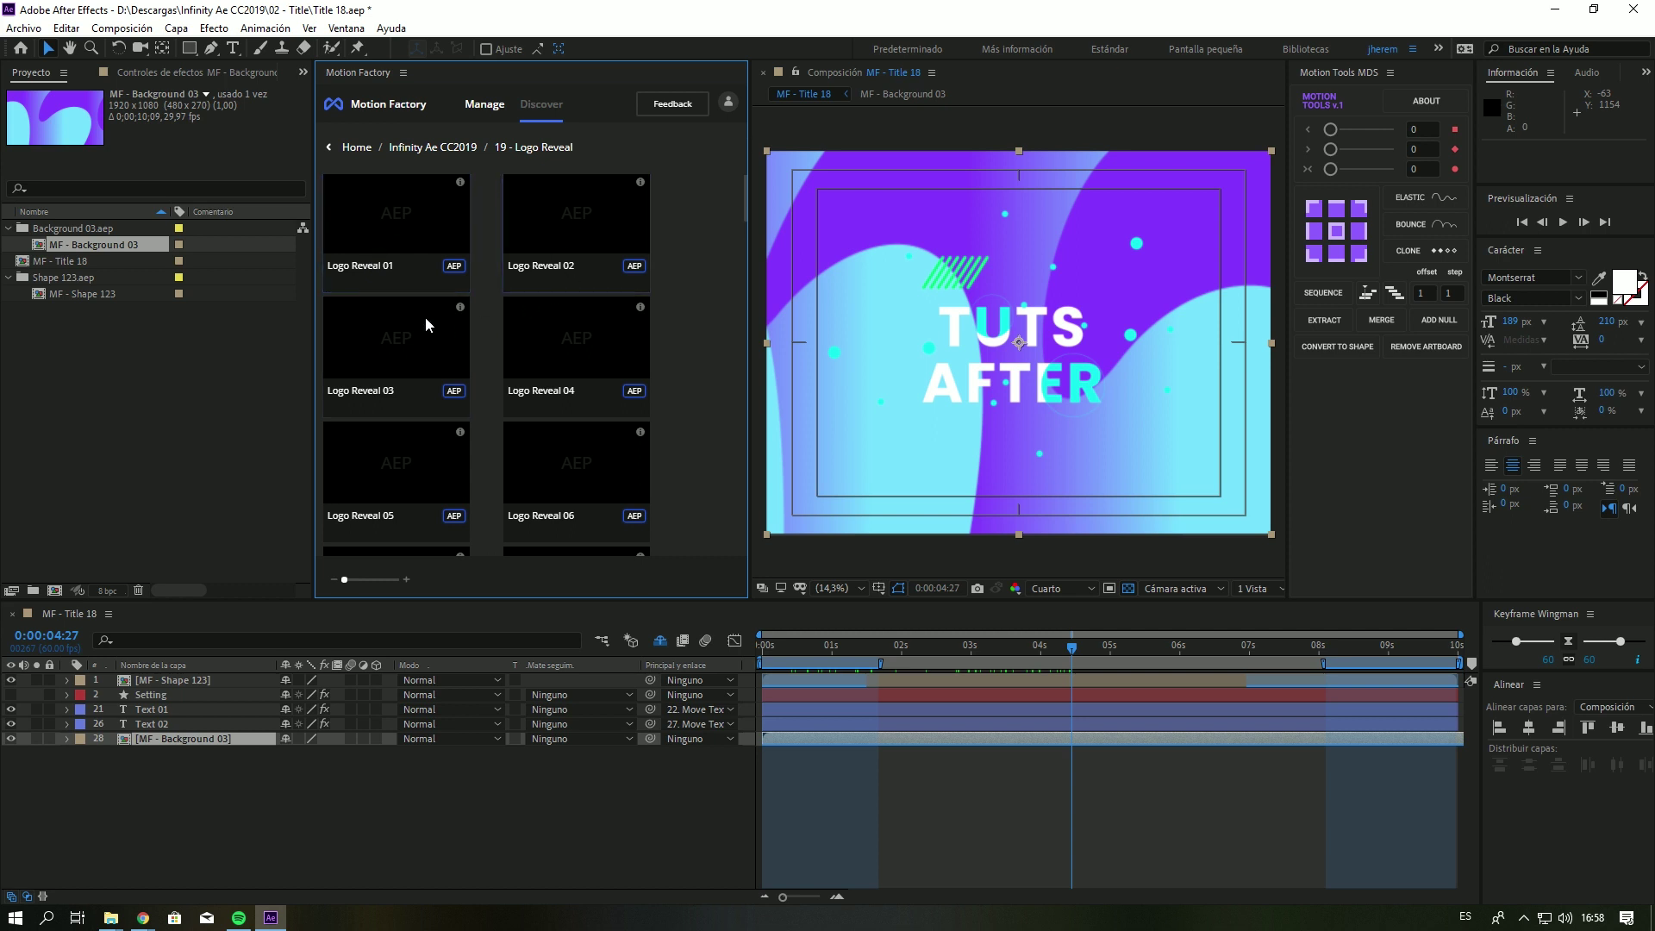
scroll(572, 251, "down", 5)
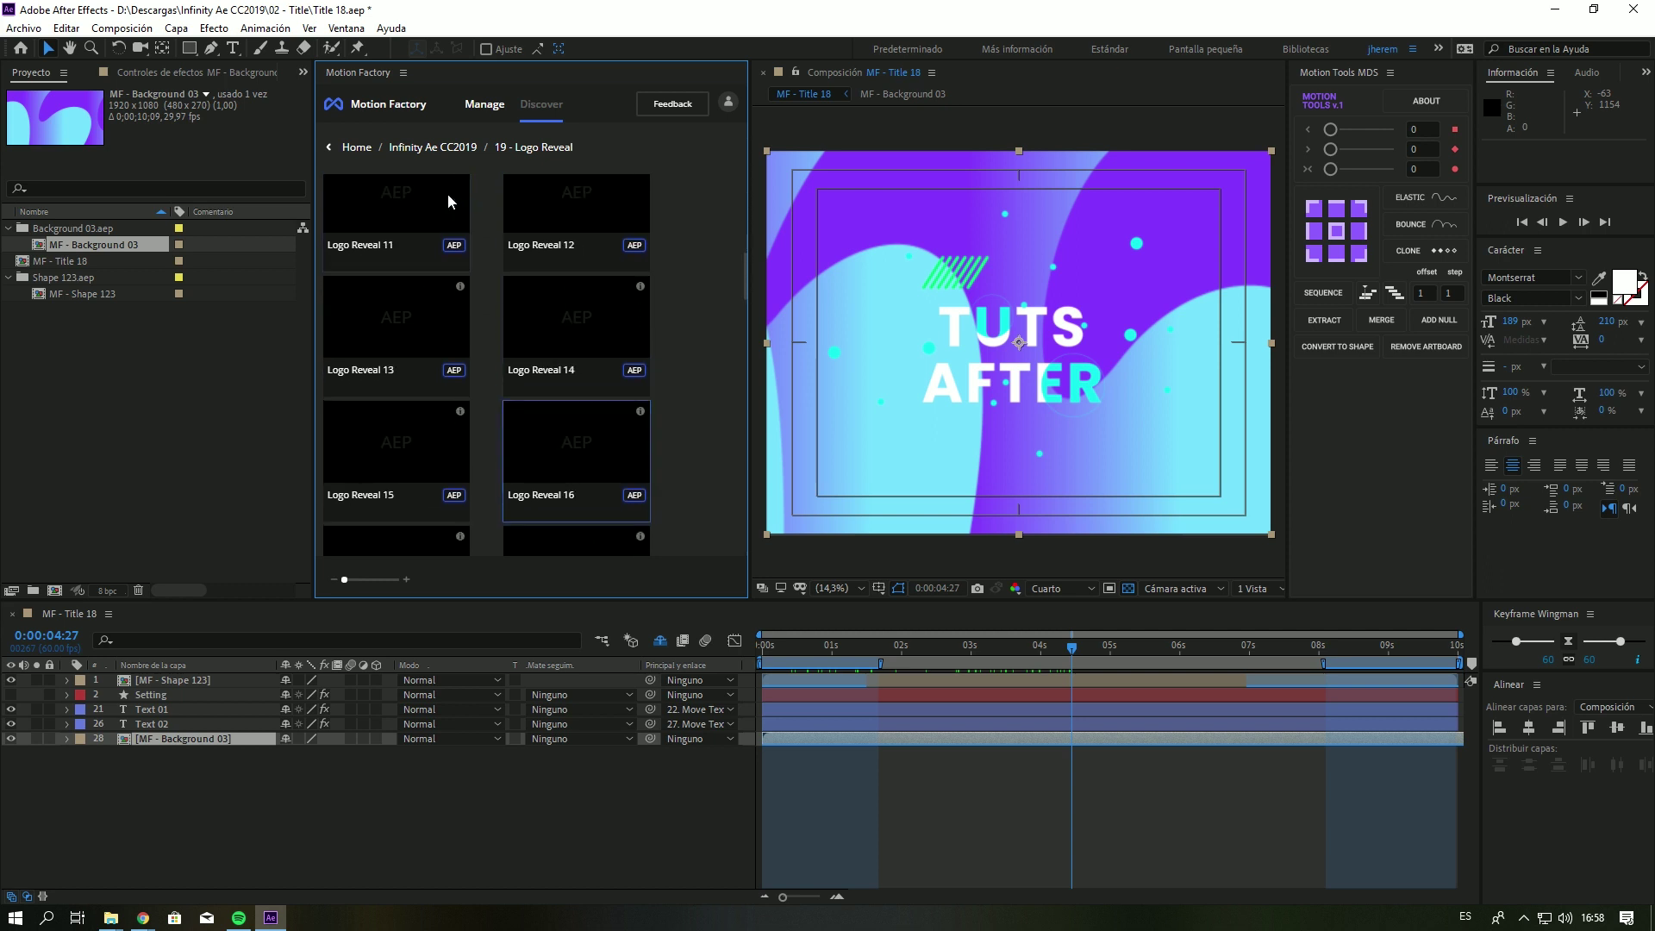
Open 16 - Device Mockup, scroll to Device Mockups 15-20, and bring up Device Mockups 18's options.
left_click(434, 153)
scroll(509, 458, "down", 3)
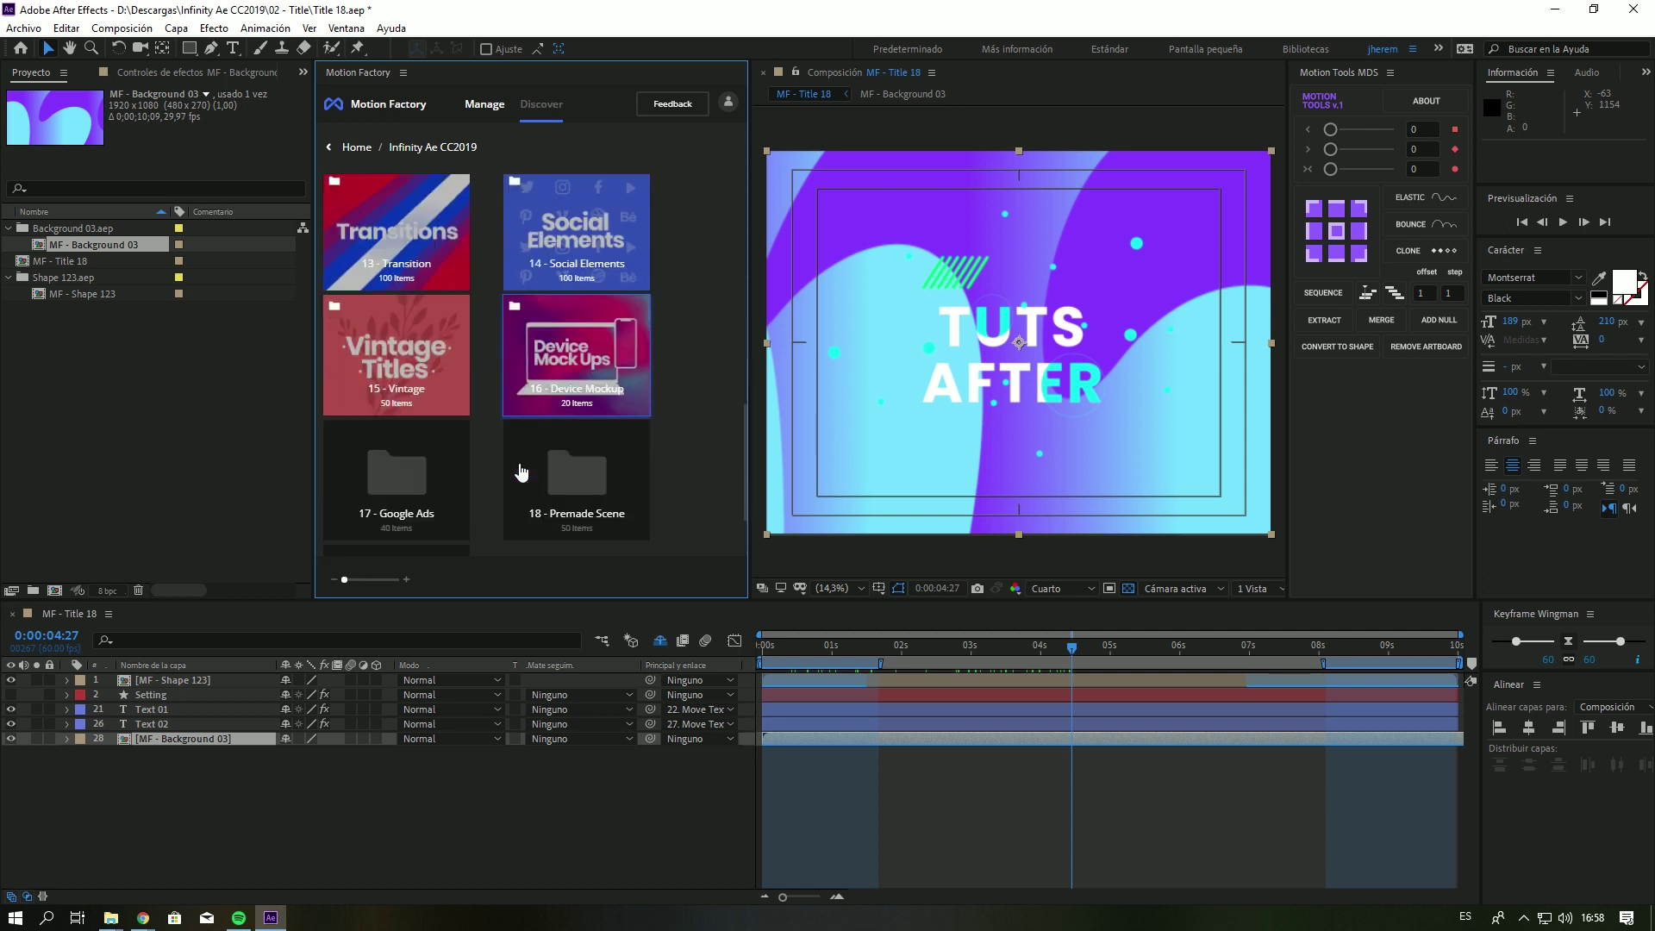
left_click(574, 250)
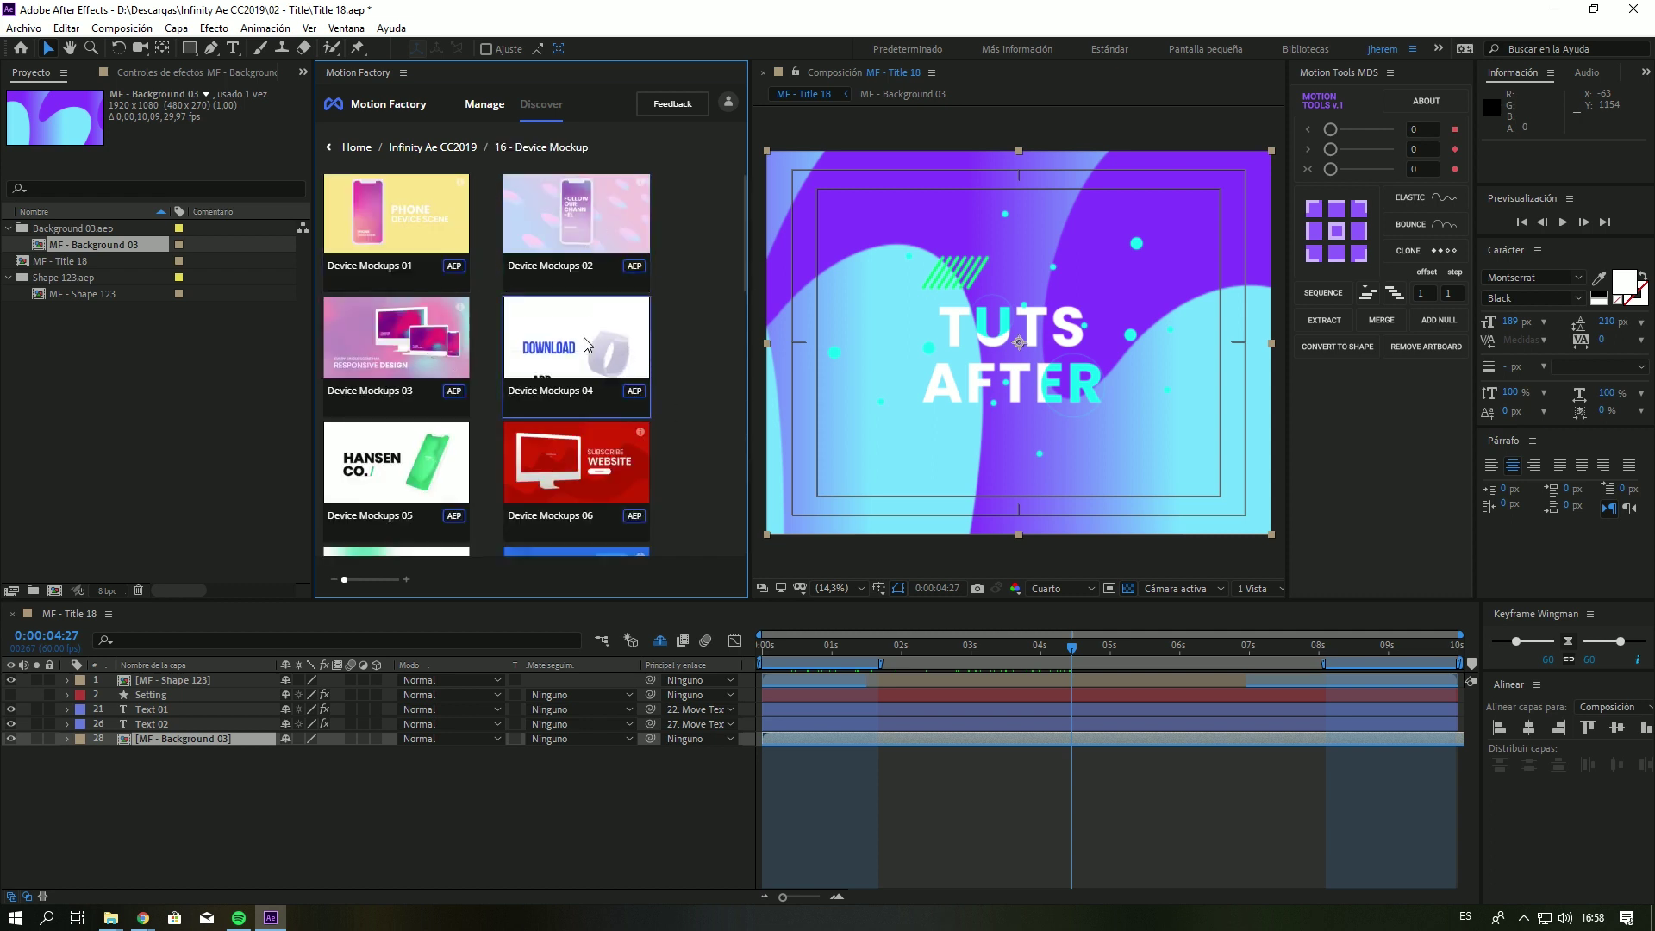
scroll(583, 349, "down", 2)
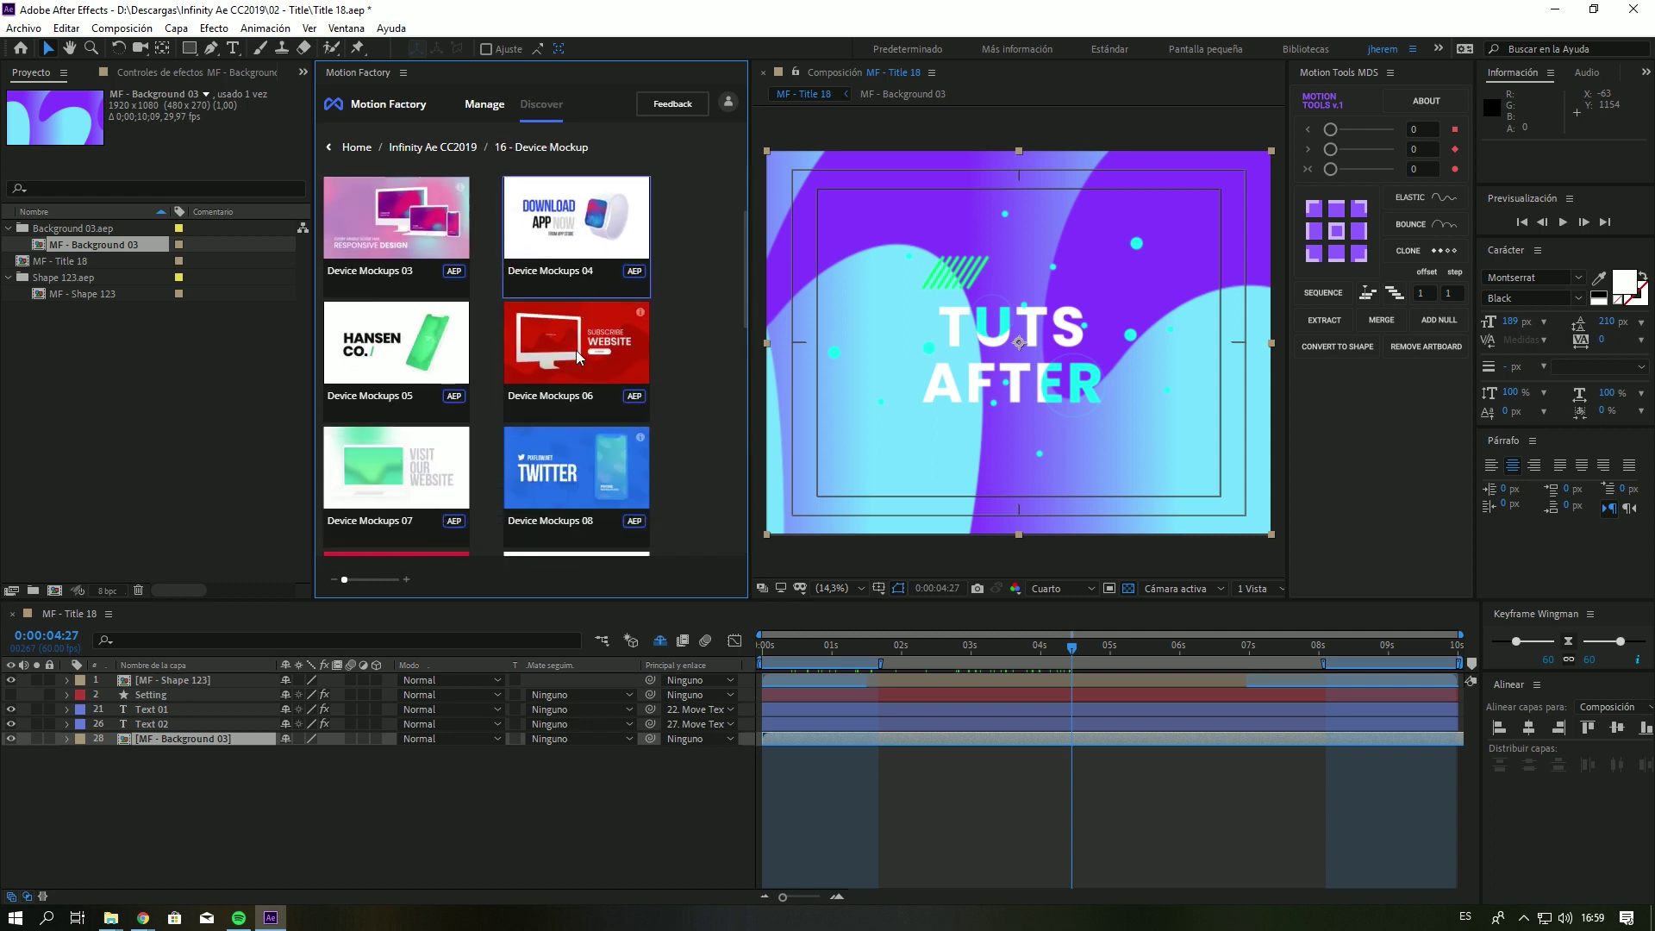
scroll(577, 428, "down", 3)
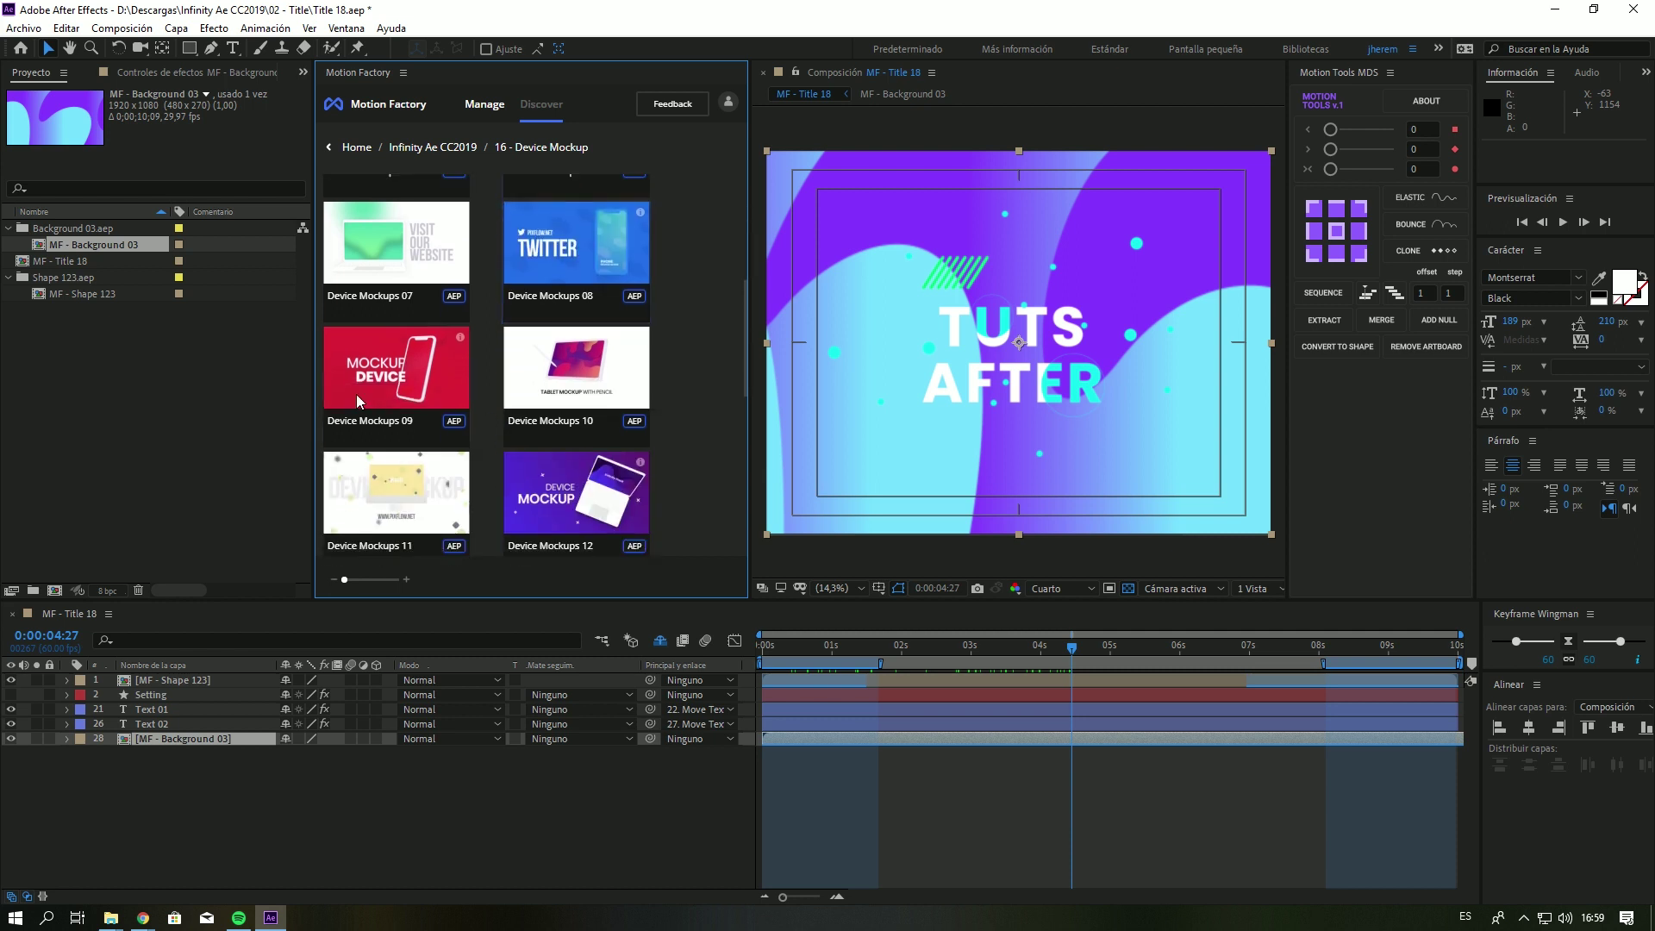
scroll(568, 476, "down", 3)
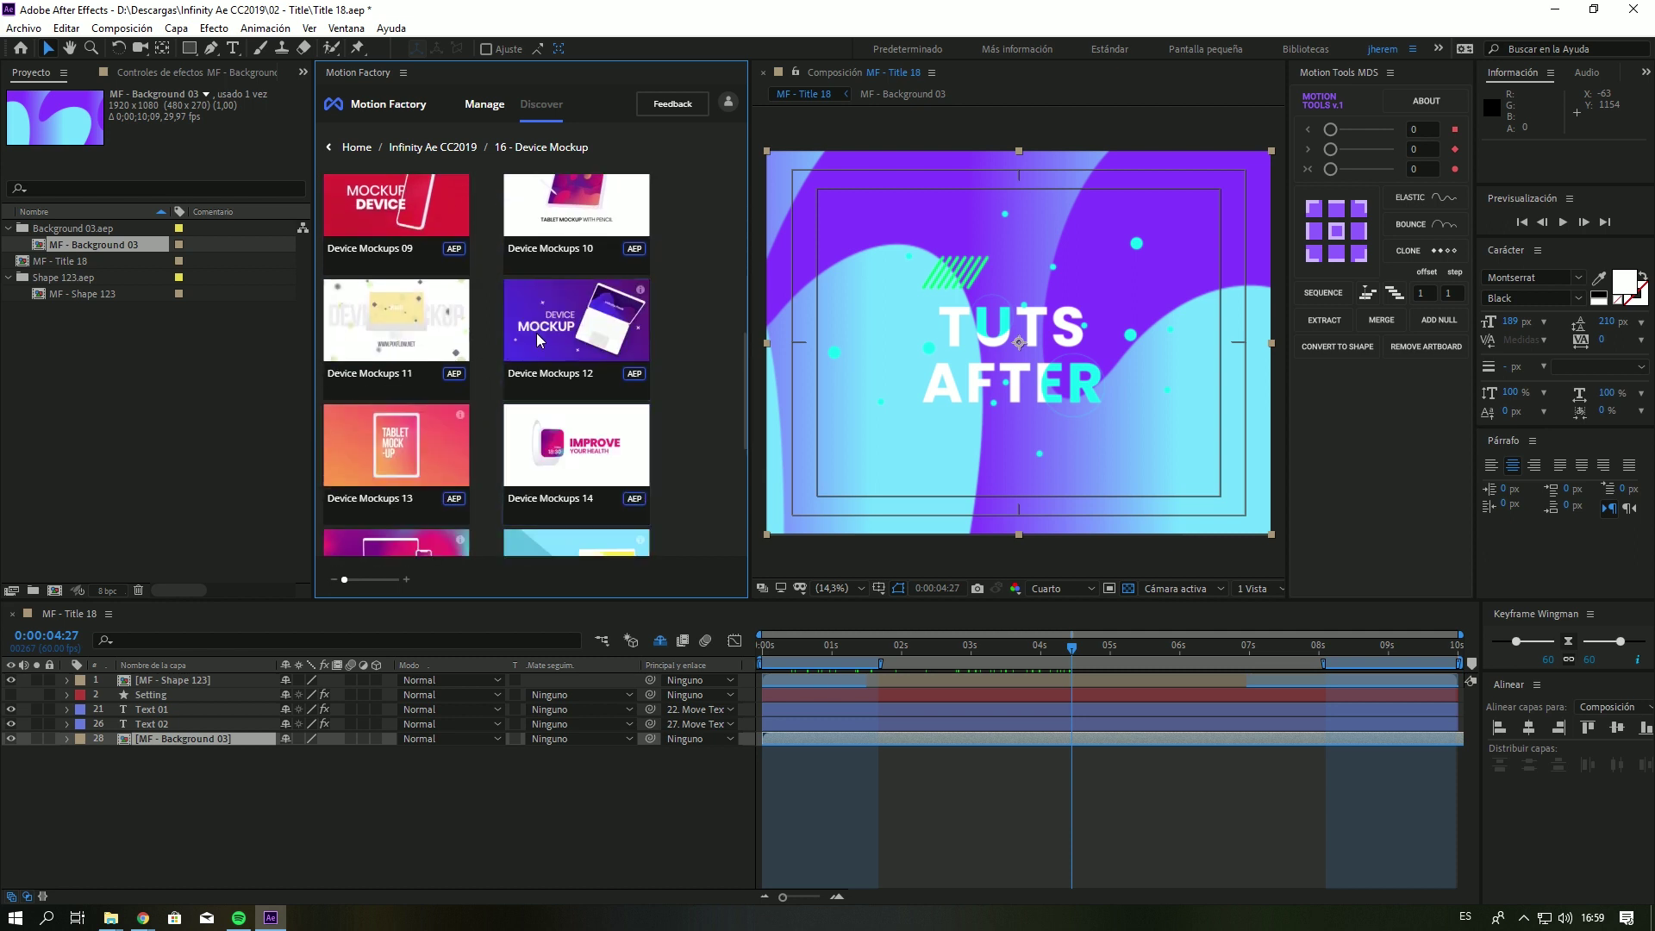
scroll(576, 332, "down", 4)
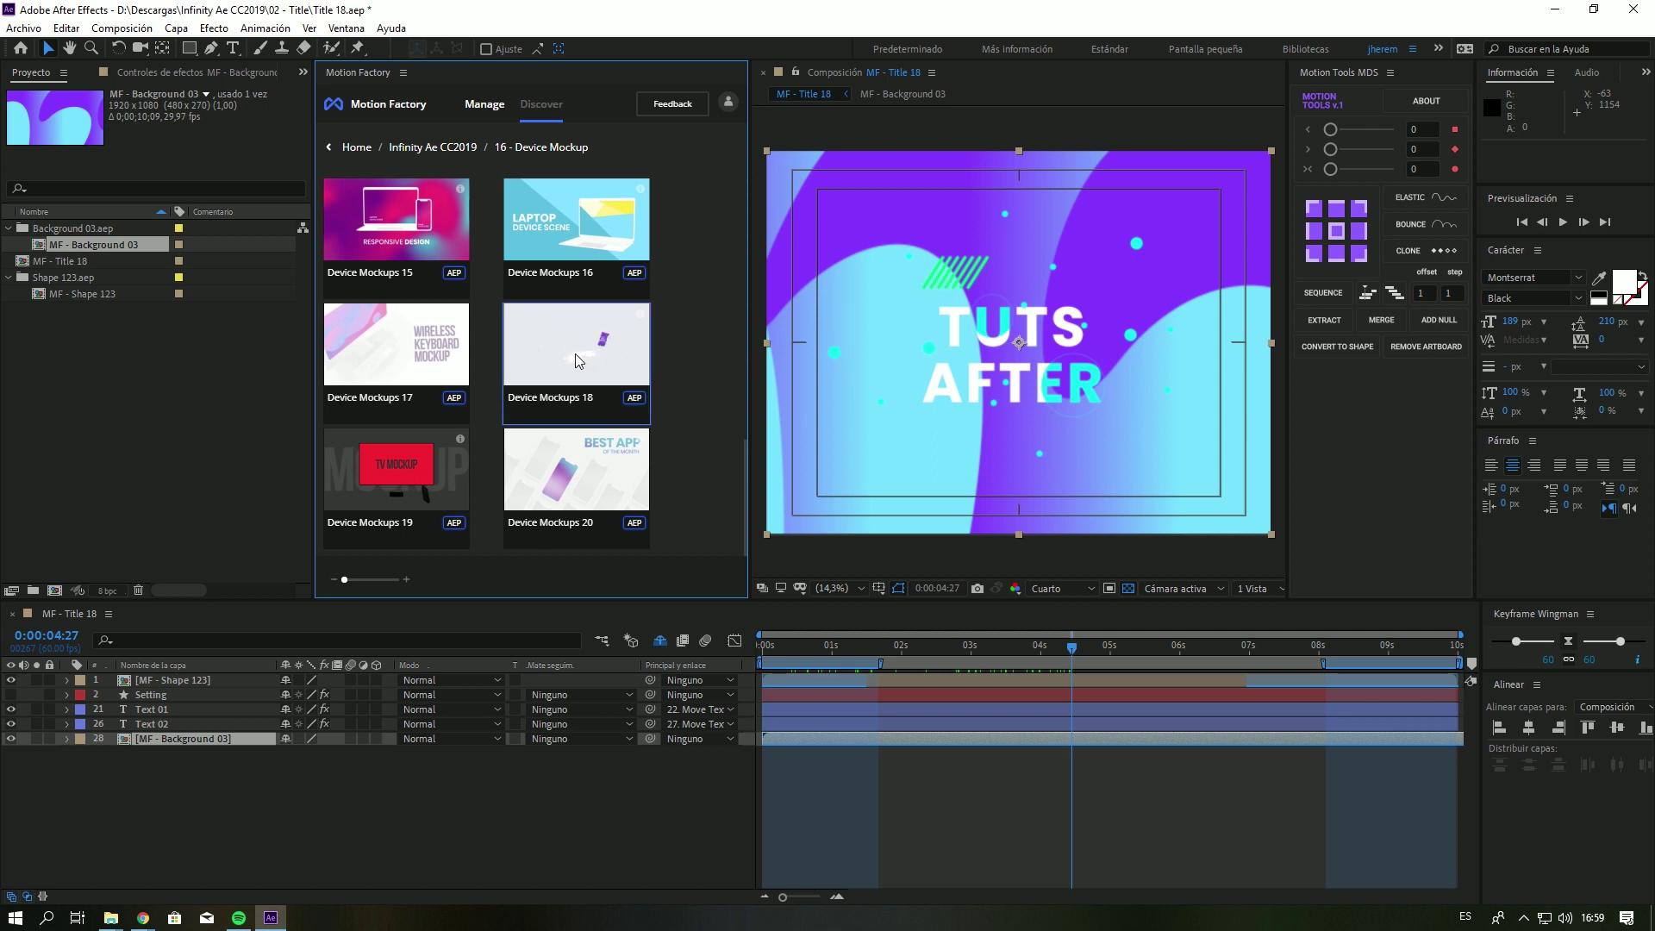
right_click(577, 361)
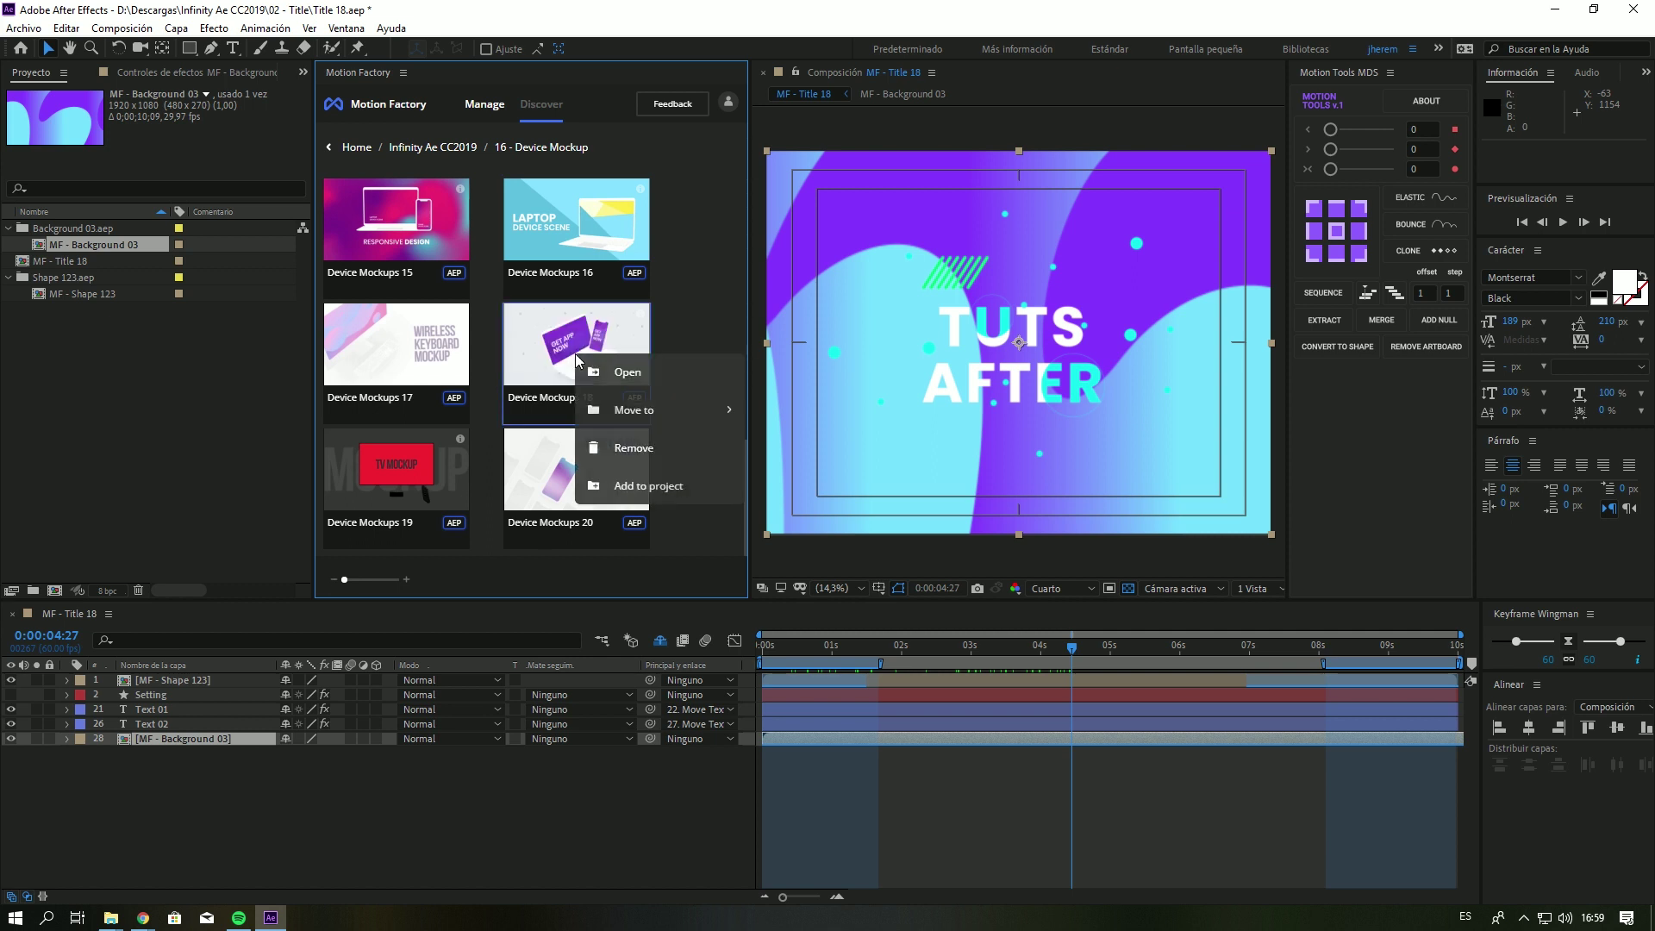
Open Device Mockups 18 without saving Title 18 and scrub its preview to about 0:00:04:19.
left_click(655, 377)
left_click(888, 483)
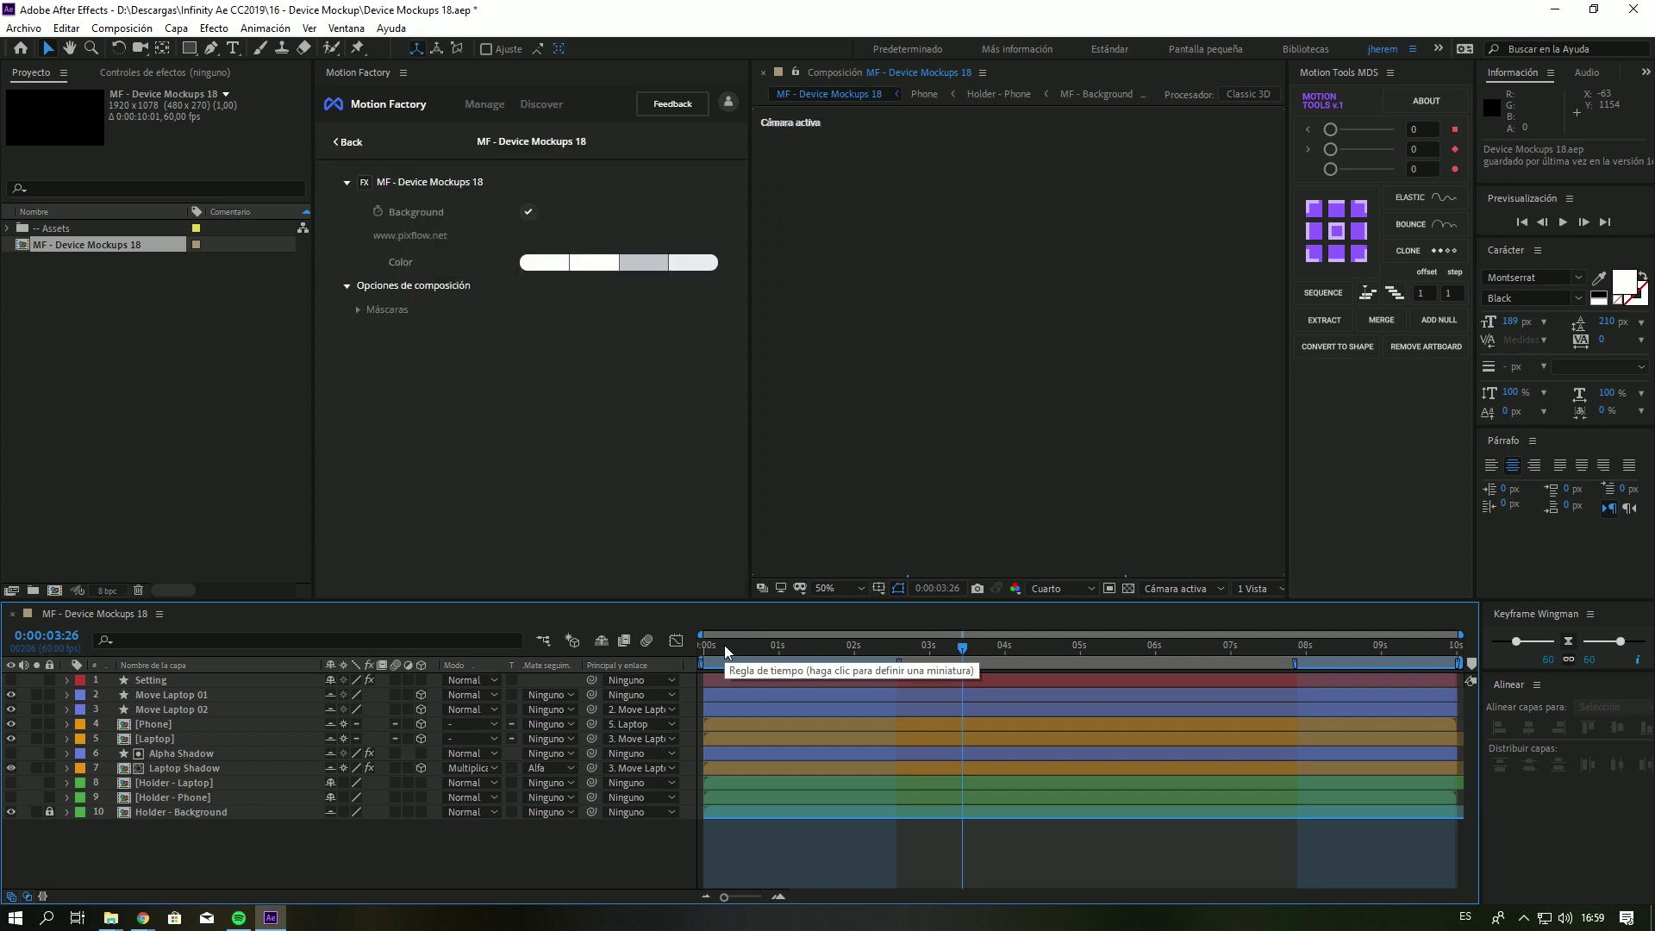
left_click(722, 645)
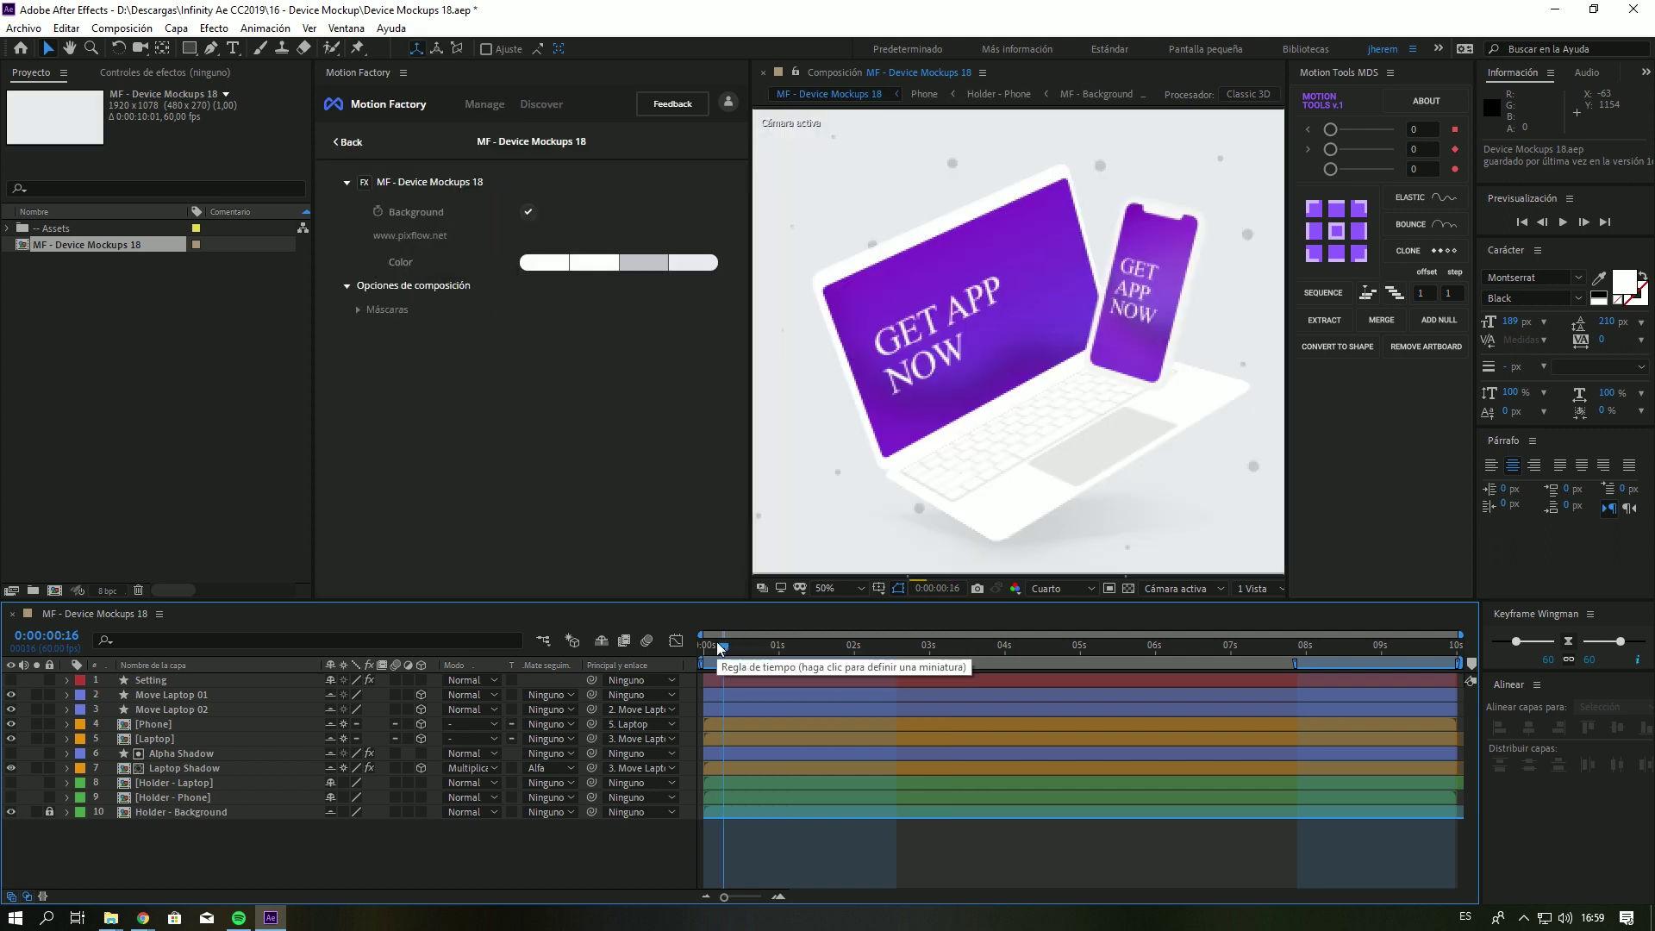
left_click(934, 647)
left_click_drag(934, 649, 1028, 649)
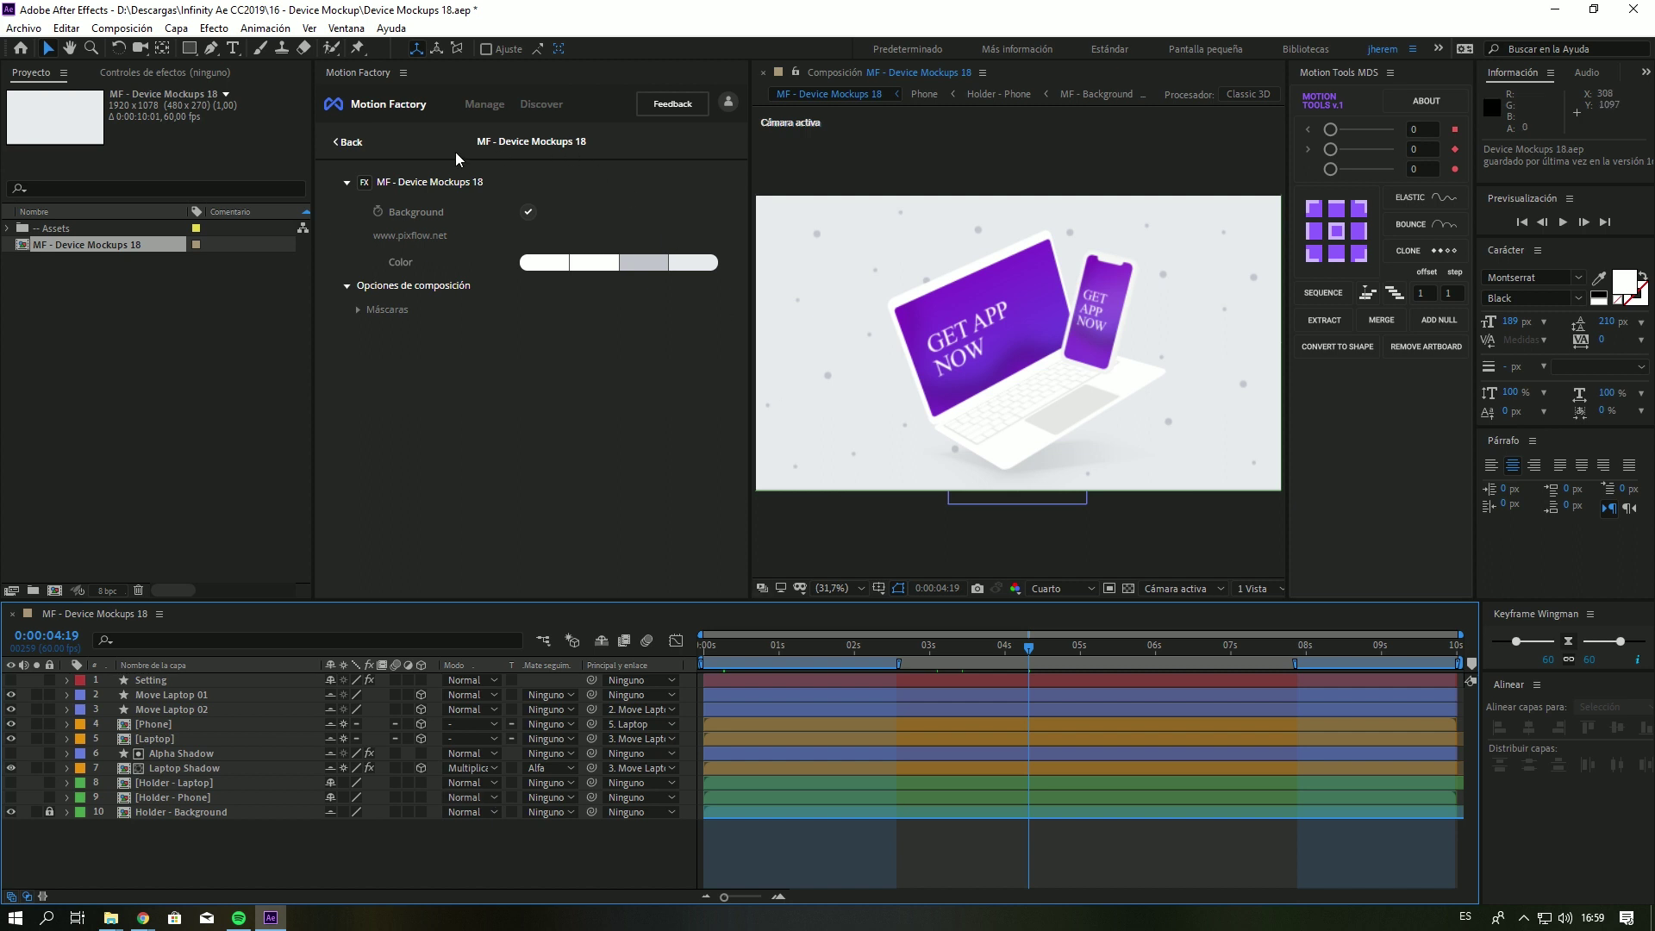
Return Motion Factory to the 16 - Device Mockup grid showing Device Mockups 15 through 20.
left_click(346, 143)
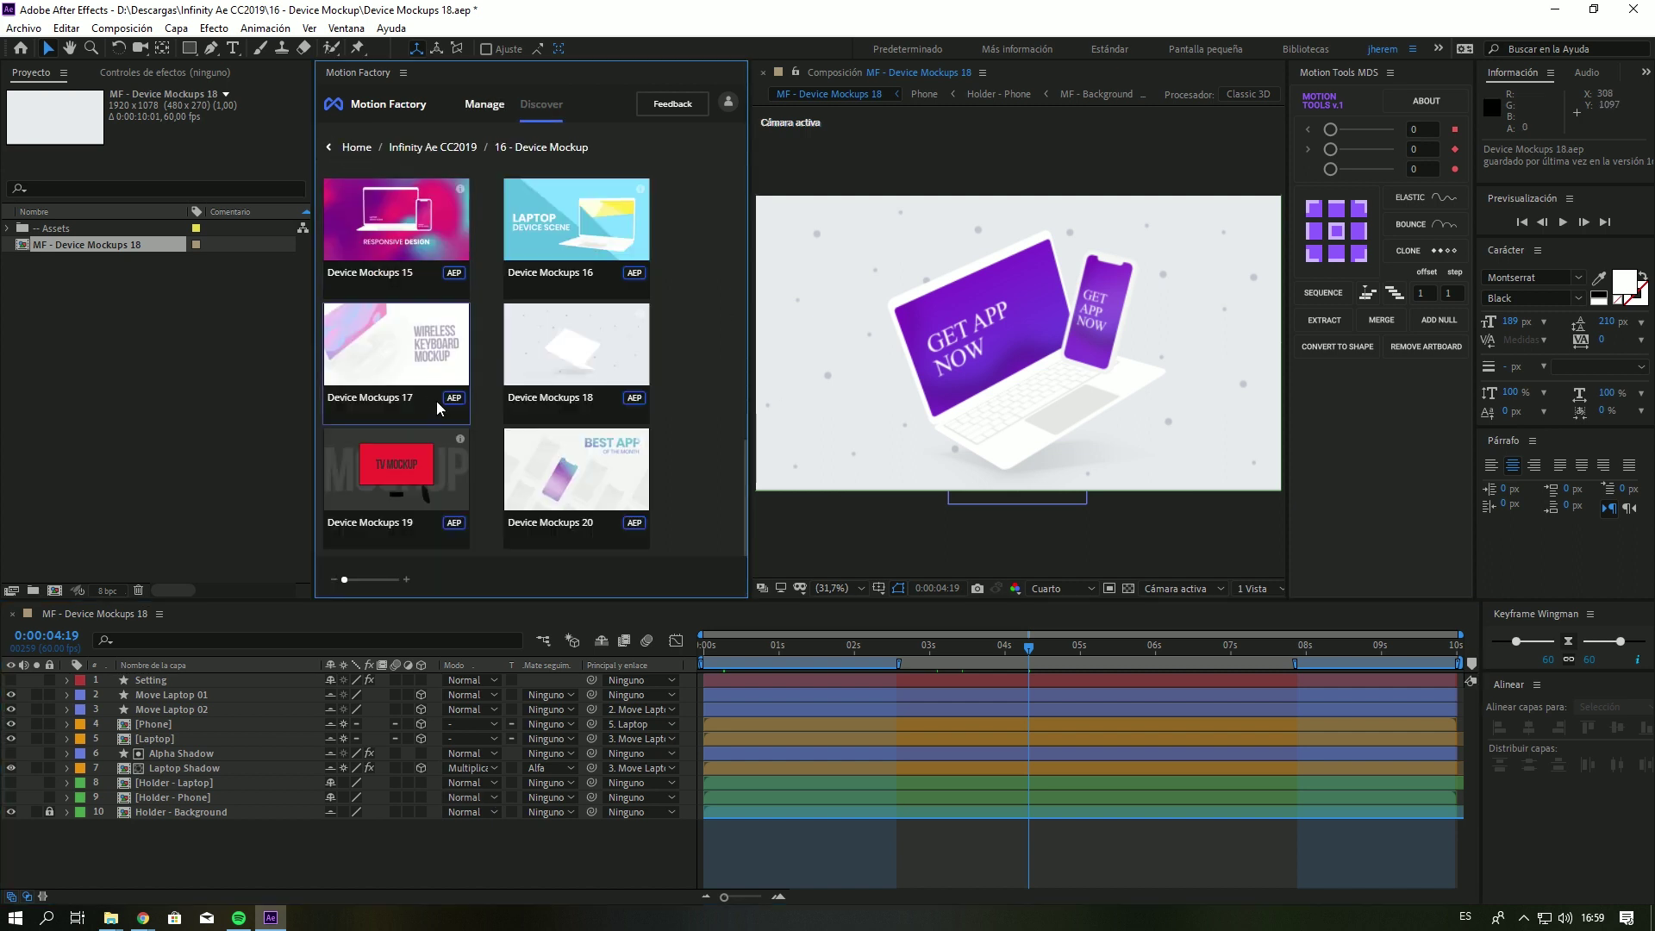
scroll(437, 398, "up", 10)
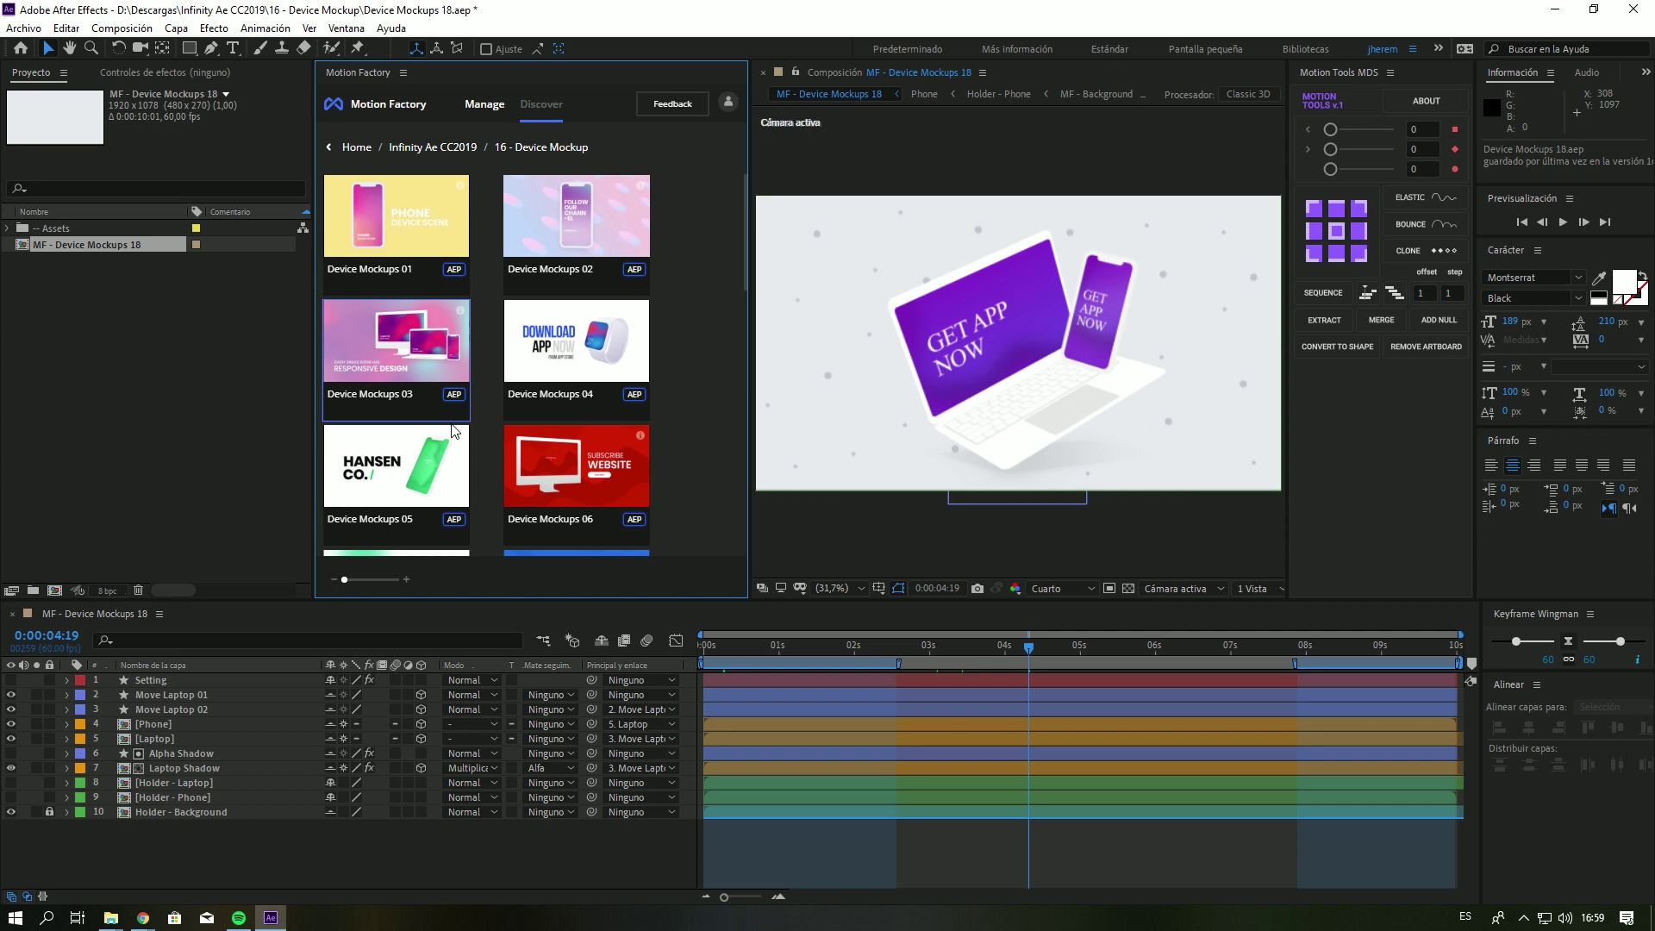